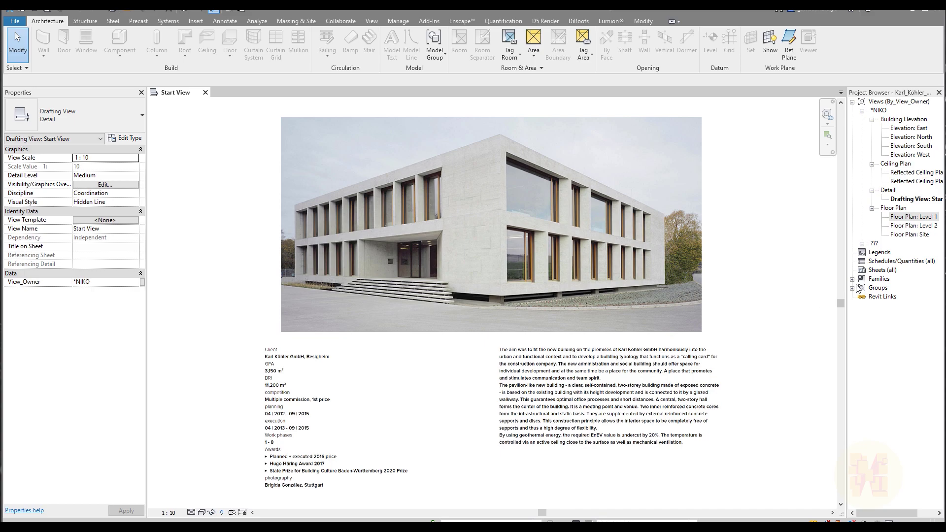
- Examine the sample facade module beside the Level 1 plan, in plan and in 3D, against the building photo in Start View
{"action": "double_click", "coordinate": [904, 219]}
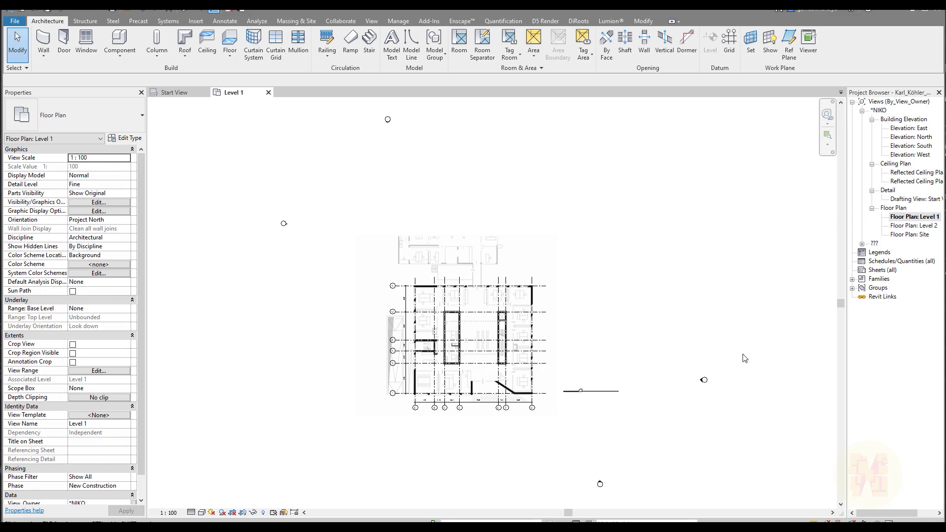
{"action": "scroll", "coordinate": [573, 443], "scroll_direction": "up", "scroll_amount": 5}
{"action": "left_click_drag", "start_coordinate": [505, 277], "coordinate": [802, 365]}
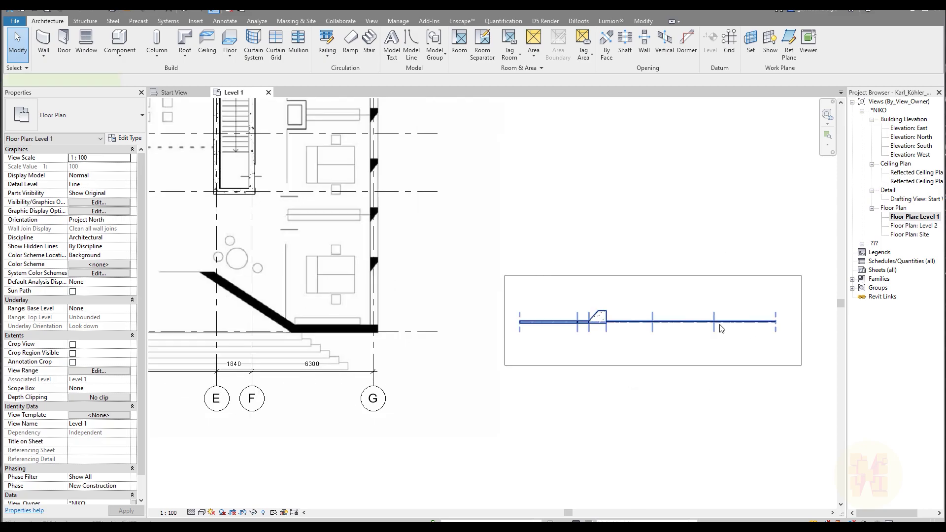
{"action": "left_click", "coordinate": [185, 12]}
{"action": "middle_click_drag", "start_coordinate": [706, 346], "coordinate": [344, 300], "text": "shift"}
{"action": "scroll", "coordinate": [389, 276], "scroll_direction": "up", "scroll_amount": 5}
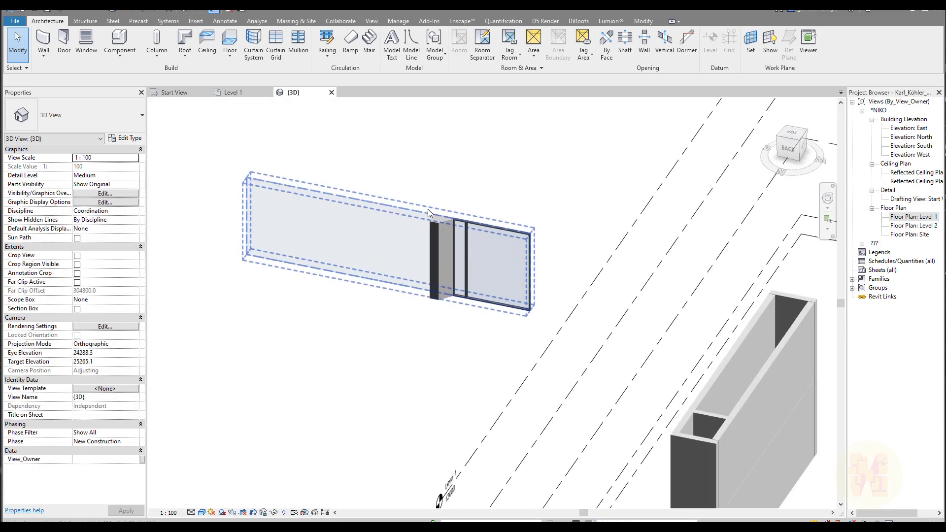
{"action": "scroll", "coordinate": [448, 241], "scroll_direction": "down", "scroll_amount": 4}
{"action": "left_click", "coordinate": [174, 92]}
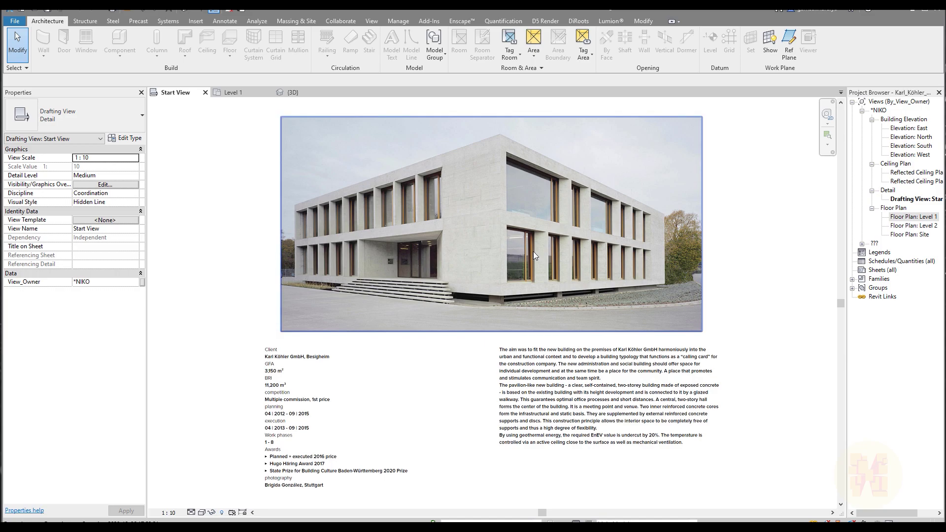
{"action": "left_click", "coordinate": [287, 93]}
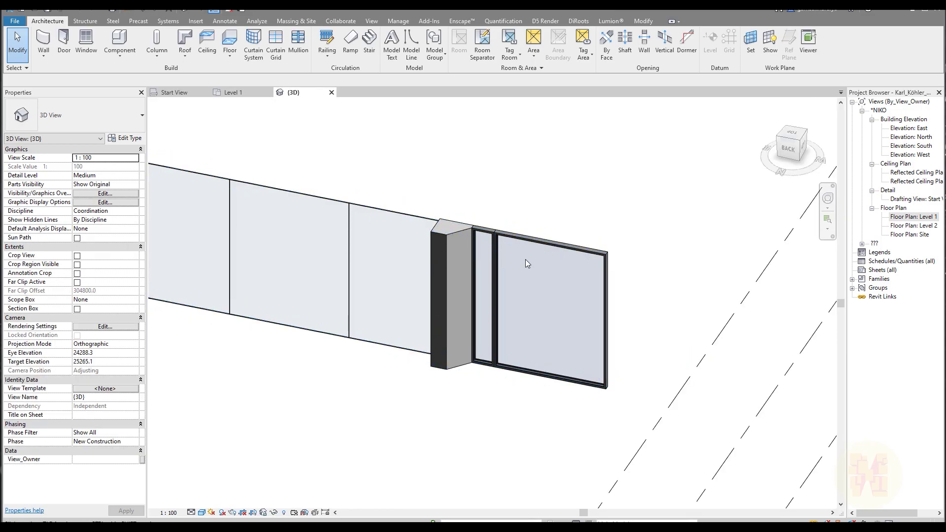
{"action": "scroll", "coordinate": [509, 271], "scroll_direction": "down", "scroll_amount": 5}
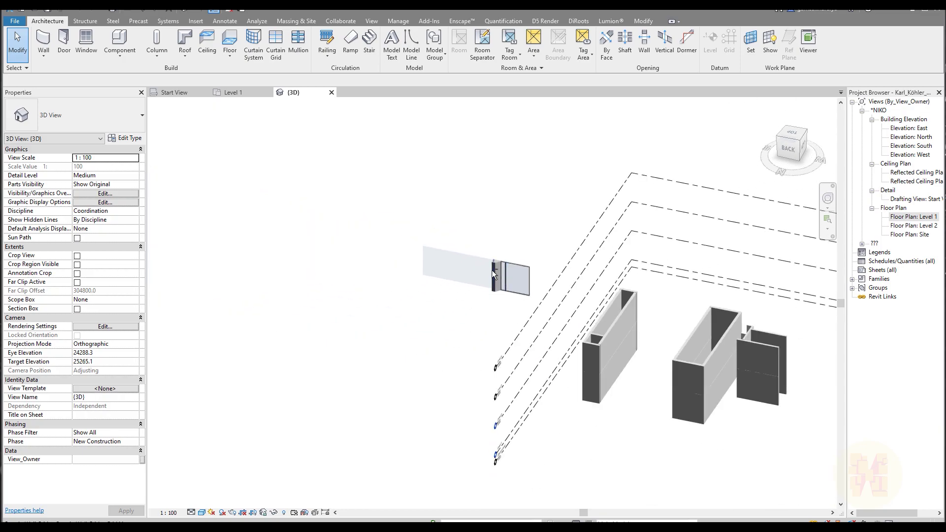
- Inspect the exterior walls and facade piers along the front of the Level 1 floor plan, between grids A and G
{"action": "left_click", "coordinate": [233, 92]}
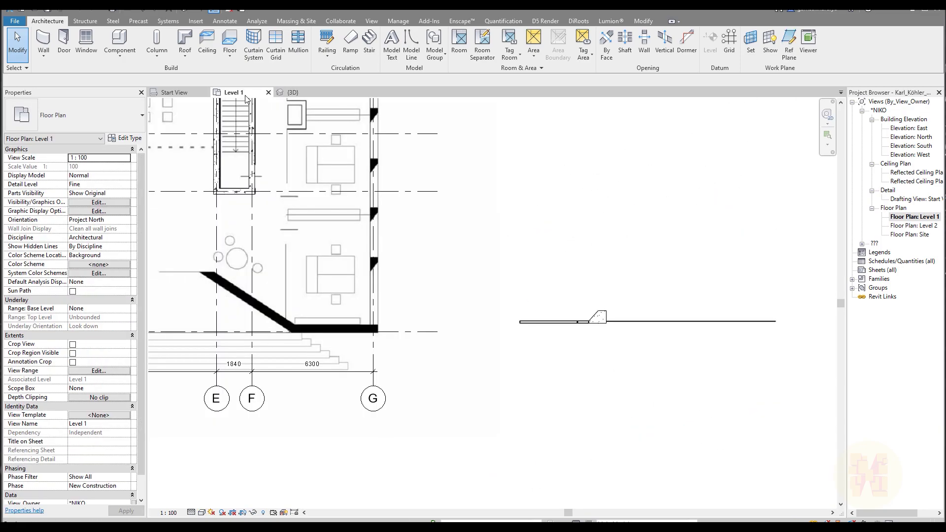
{"action": "scroll", "coordinate": [463, 344], "scroll_direction": "up", "scroll_amount": 6}
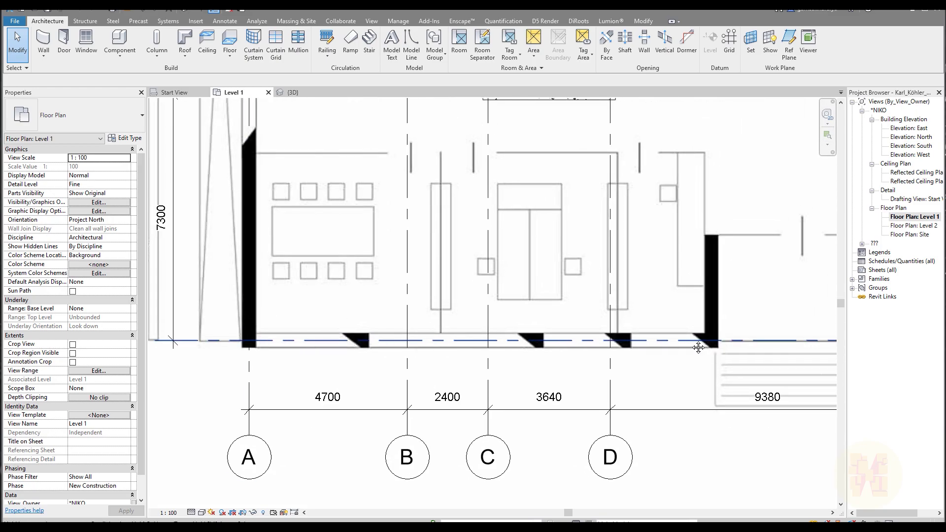
{"action": "middle_click_drag", "start_coordinate": [711, 265], "coordinate": [468, 290]}
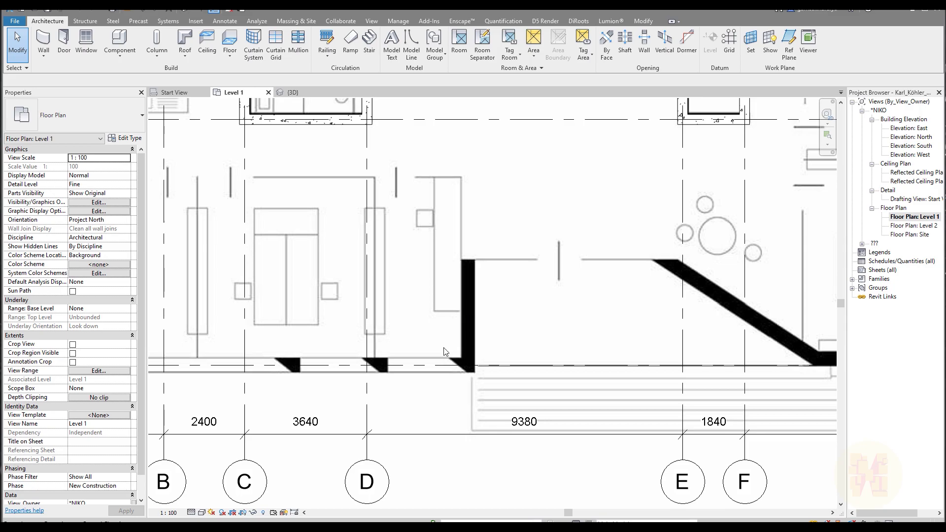
{"action": "middle_click_drag", "start_coordinate": [445, 352], "coordinate": [597, 345]}
{"action": "scroll", "coordinate": [611, 286], "scroll_direction": "down", "scroll_amount": 3}
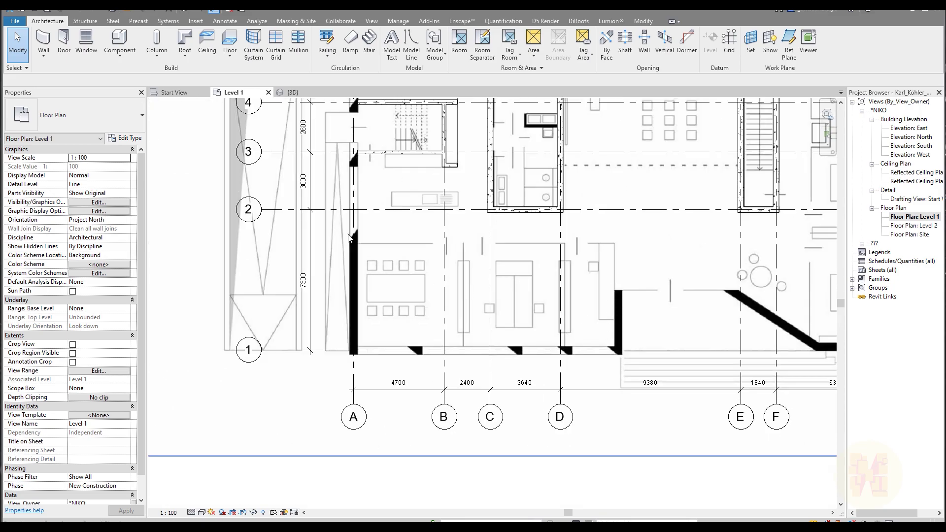
{"action": "middle_click_drag", "start_coordinate": [564, 365], "coordinate": [426, 366]}
- Choose the basic wall type INT-STR-300-(CON-300) for new walls
{"action": "left_click", "coordinate": [43, 39]}
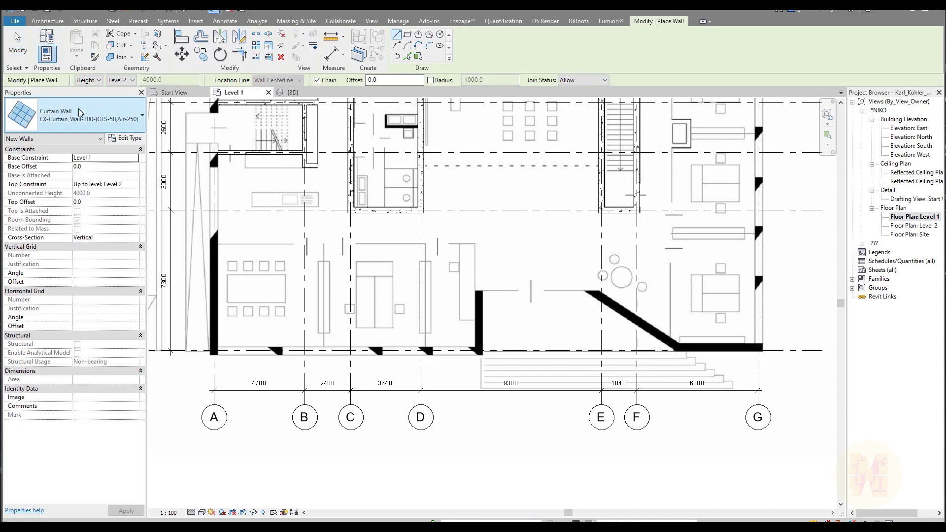
{"action": "left_click", "coordinate": [97, 114]}
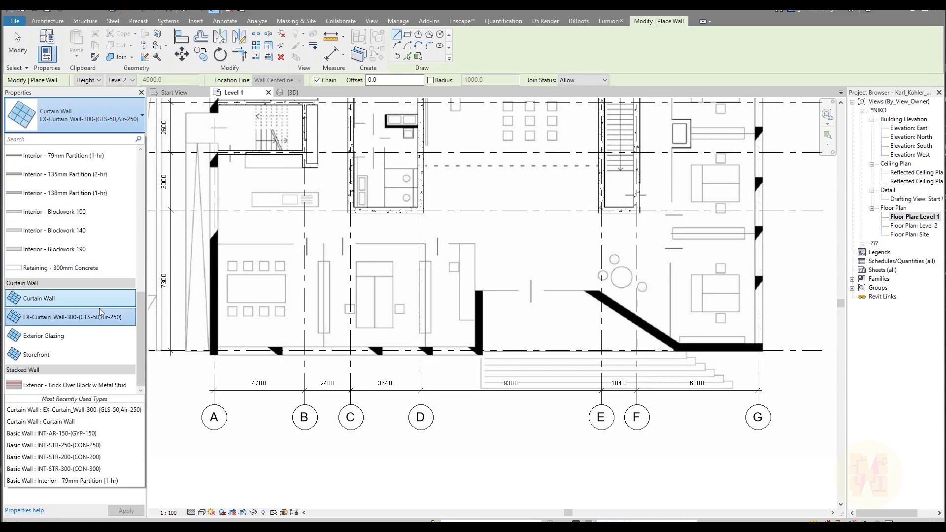
{"action": "scroll", "coordinate": [99, 339], "scroll_direction": "up", "scroll_amount": 2}
{"action": "scroll", "coordinate": [98, 339], "scroll_direction": "up", "scroll_amount": 3}
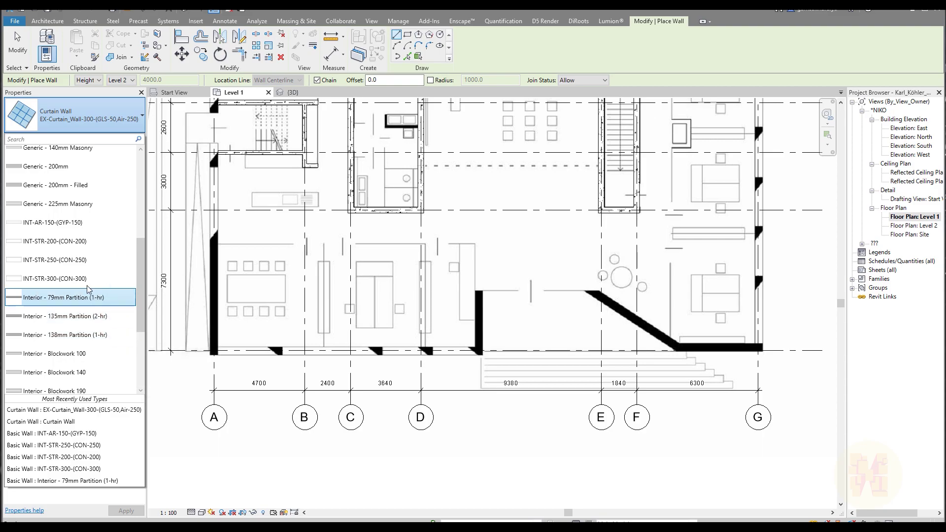
{"action": "scroll", "coordinate": [68, 270], "scroll_direction": "up", "scroll_amount": 3}
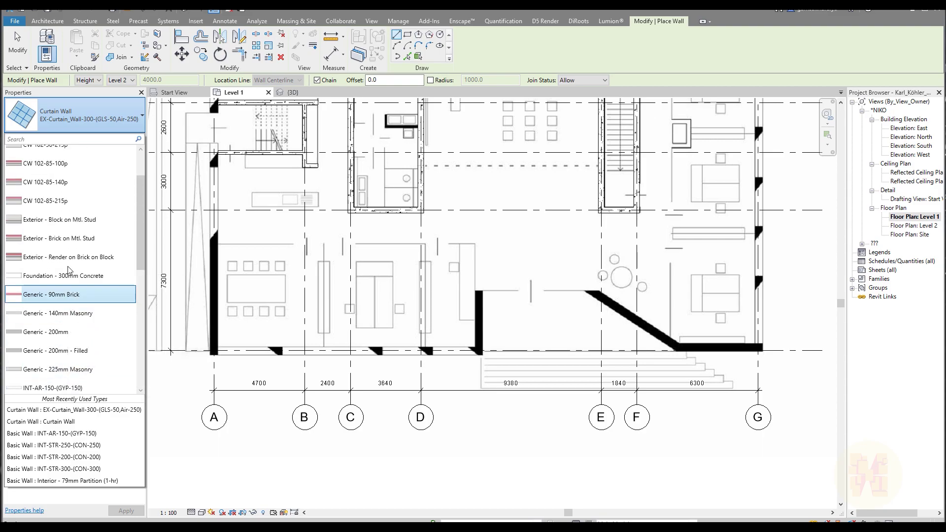
{"action": "scroll", "coordinate": [68, 270], "scroll_direction": "down", "scroll_amount": 3}
{"action": "scroll", "coordinate": [61, 286], "scroll_direction": "up", "scroll_amount": 3}
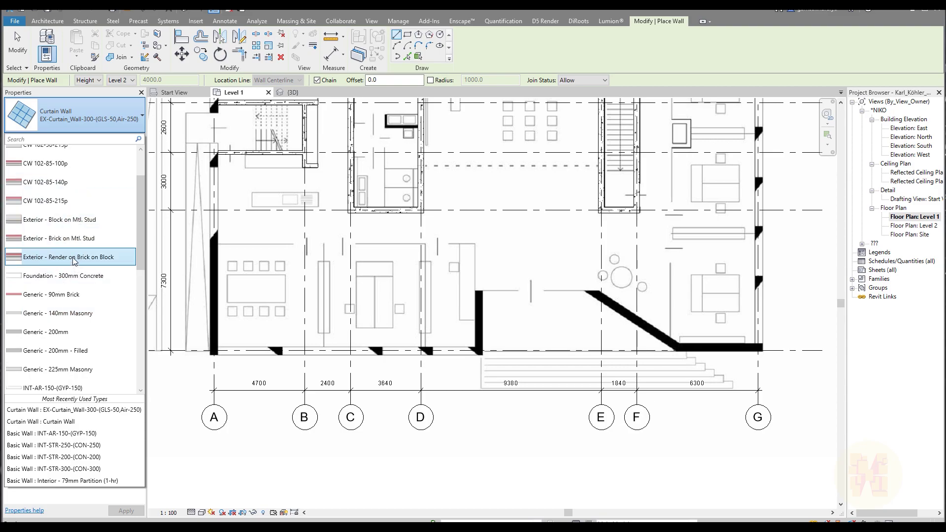
{"action": "scroll", "coordinate": [74, 261], "scroll_direction": "down", "scroll_amount": 3}
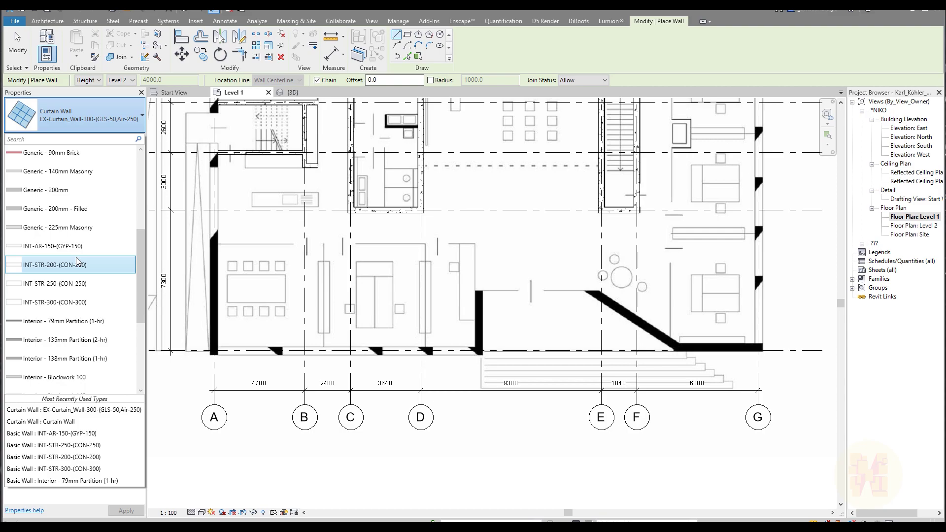
{"action": "left_click", "coordinate": [61, 301]}
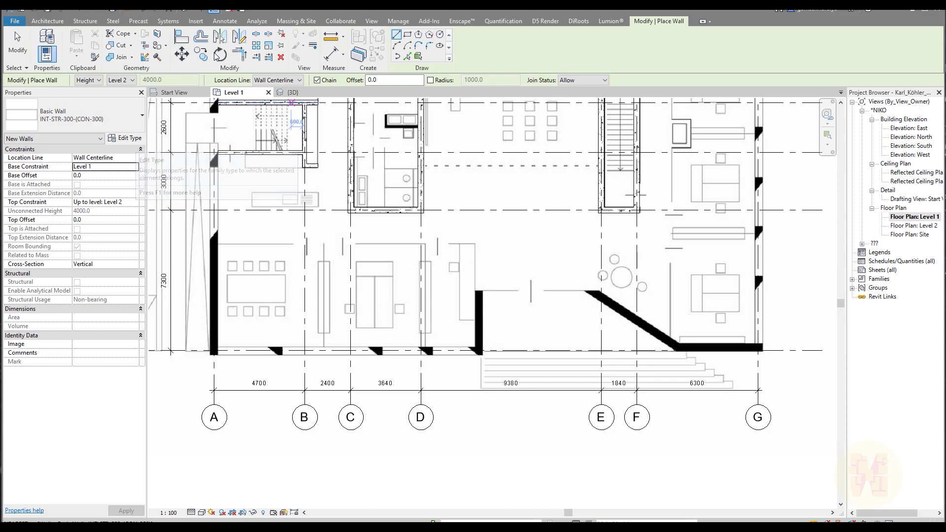
- Leave wall placement and measure the thickness of the solid wall beside the entrance recess between grids D and E
{"action": "key", "text": "Escape"}
{"action": "key", "text": "Escape"}
{"action": "scroll", "coordinate": [457, 344], "scroll_direction": "up", "scroll_amount": 8}
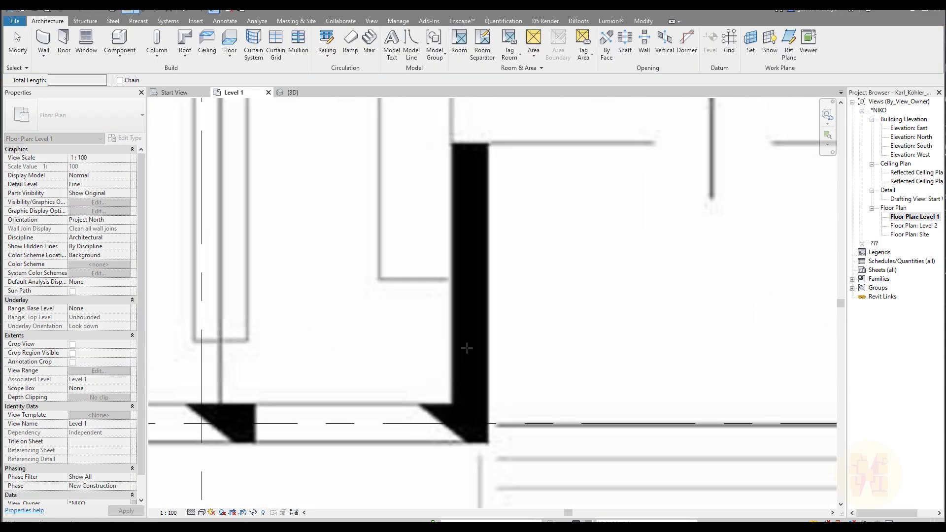
{"action": "left_click", "coordinate": [449, 343]}
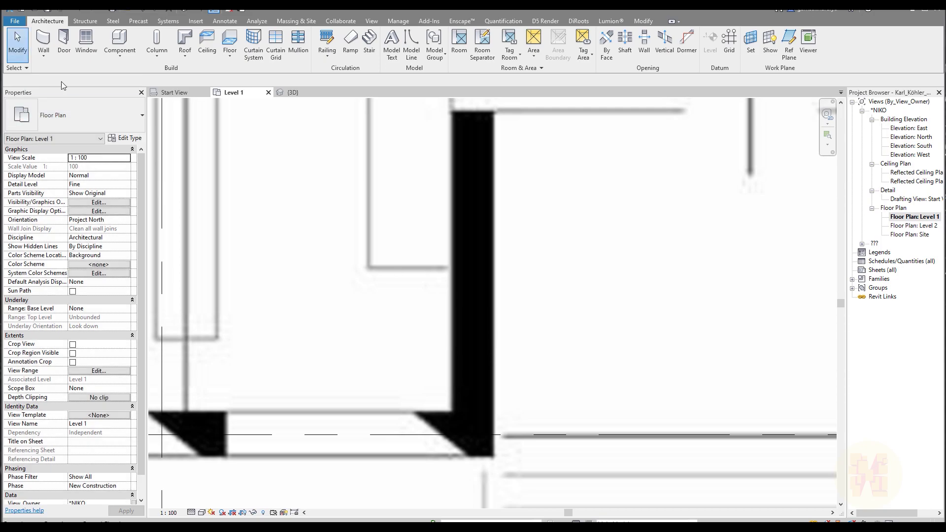
- Duplicate the INT-STR-300-(CON-300) wall type and name the copy EXT-STR-430-(CON-430)
{"action": "left_click", "coordinate": [44, 39]}
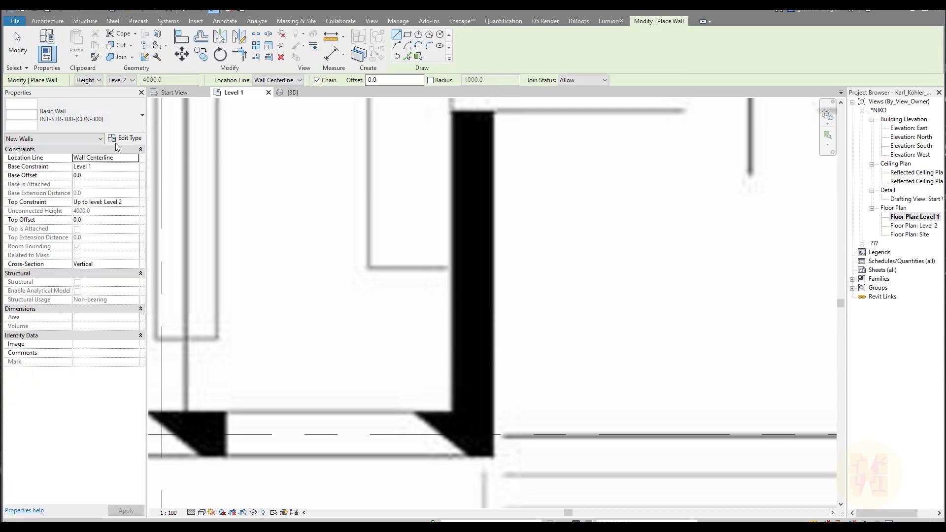
{"action": "left_click", "coordinate": [126, 138]}
{"action": "left_click", "coordinate": [513, 192]}
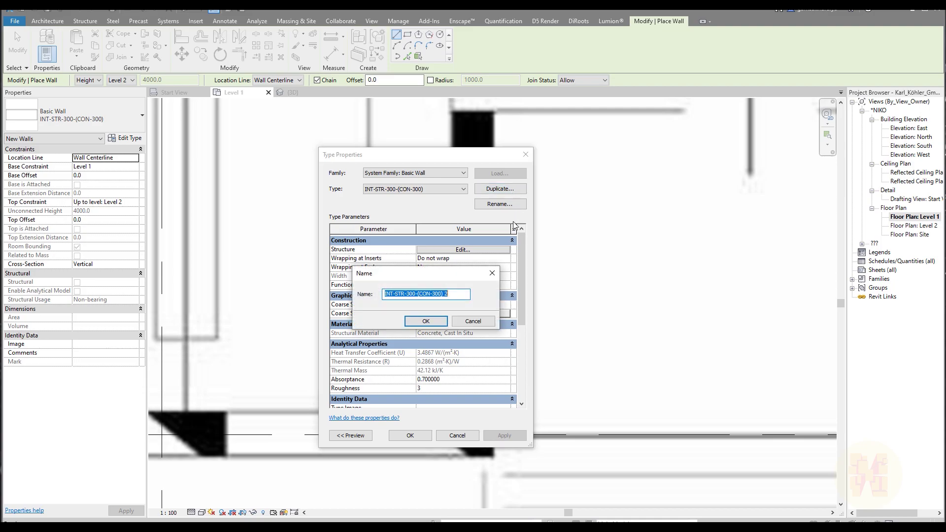
{"action": "left_click", "coordinate": [396, 292]}
{"action": "key", "text": "BackSpace"}
{"action": "key", "text": "BackSpace"}
{"action": "key", "text": "BackSpace"}
{"action": "type", "text": "Y"}
{"action": "key", "text": "BackSpace"}
{"action": "type", "text": "EXT"}
{"action": "key", "text": "BackSpace"}
{"action": "key", "text": "BackSpace"}
{"action": "key", "text": "BackSpace"}
{"action": "type", "text": "430"}
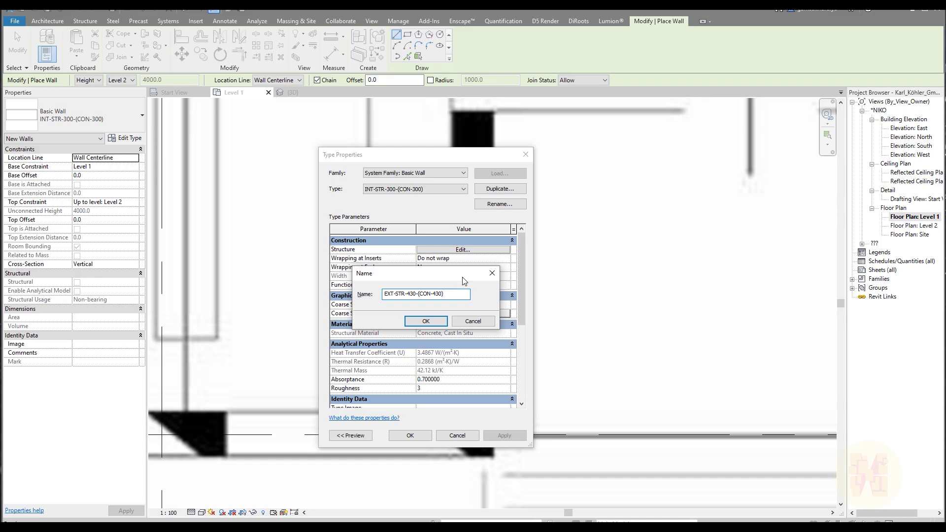
{"action": "left_click", "coordinate": [424, 321]}
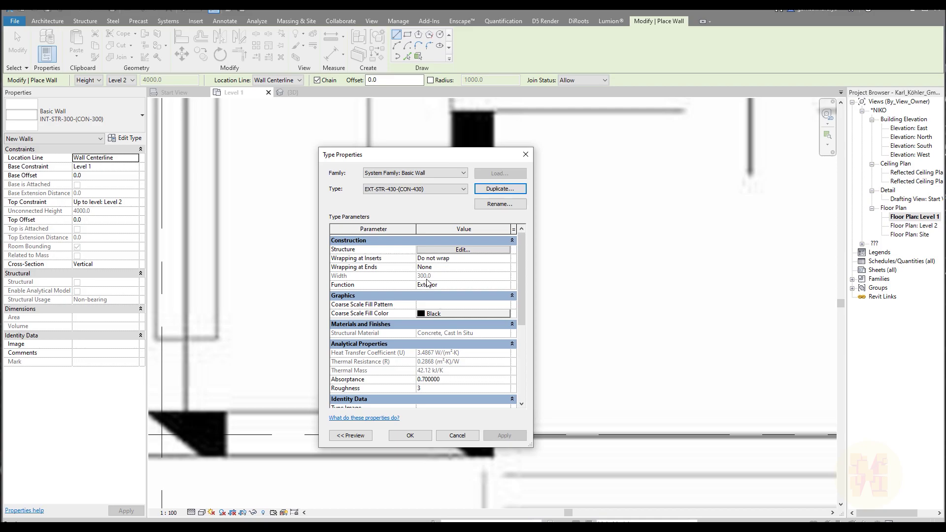
- Set the new wall type's concrete structure layer to a thickness of 430 and accept the type properties
{"action": "left_click", "coordinate": [481, 250]}
{"action": "left_click", "coordinate": [445, 271]}
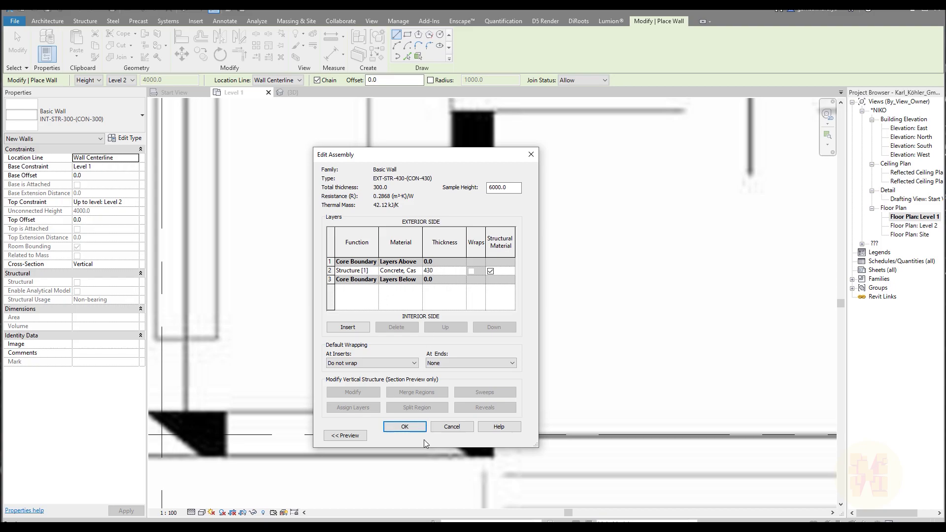
{"action": "left_click", "coordinate": [417, 428]}
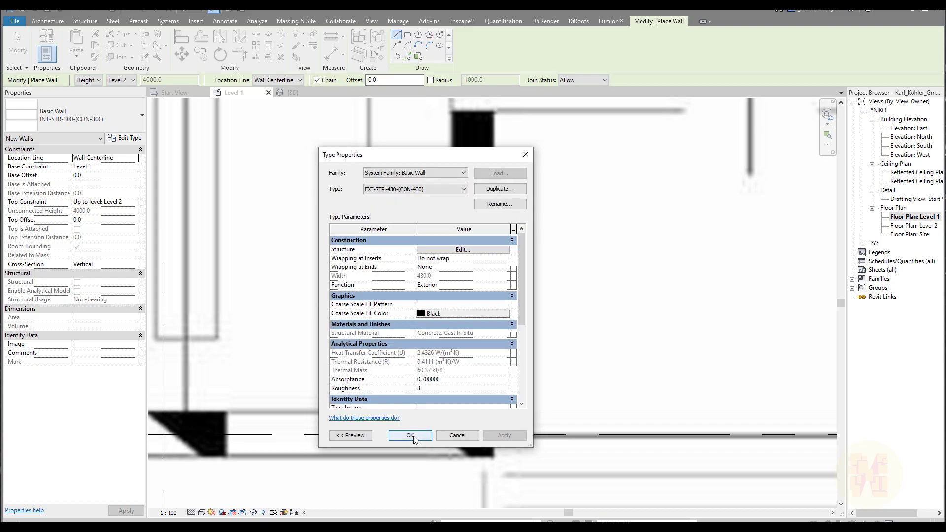
{"action": "left_click", "coordinate": [416, 434]}
- With the location line at Finish Face: Exterior, draw a wall along the entrance recess side nearest grid D, ending at the front facade corner
{"action": "middle_click_drag", "start_coordinate": [394, 285], "coordinate": [396, 340]}
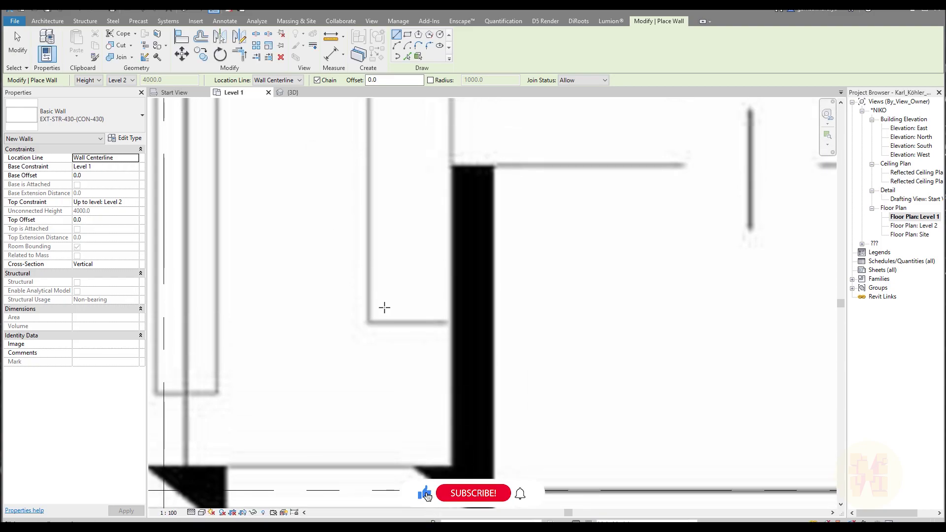
{"action": "middle_click_drag", "start_coordinate": [369, 204], "coordinate": [380, 230]}
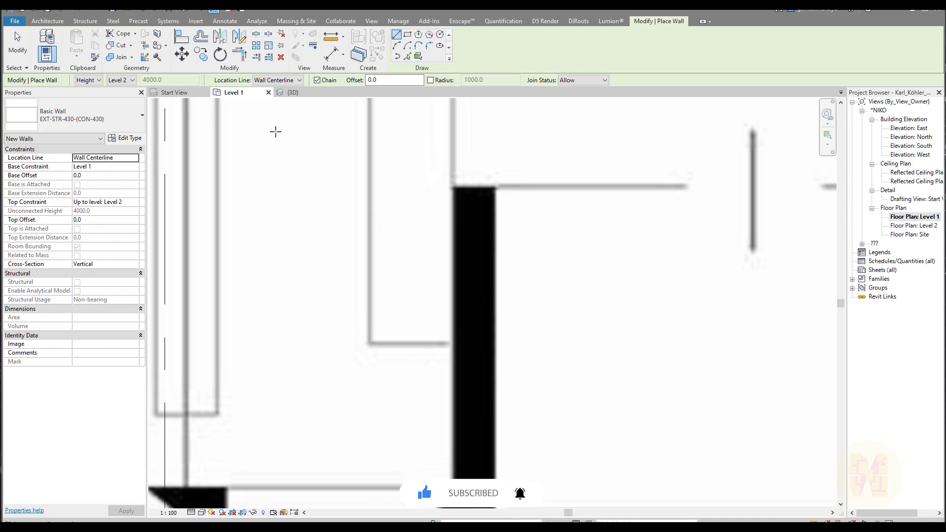
{"action": "left_click", "coordinate": [275, 80]}
{"action": "left_click", "coordinate": [276, 105]}
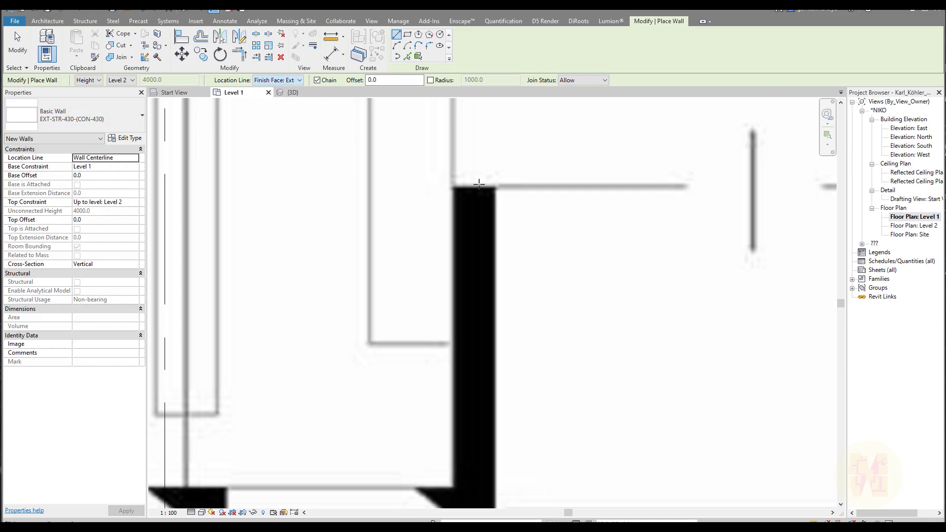
{"action": "left_click", "coordinate": [496, 189]}
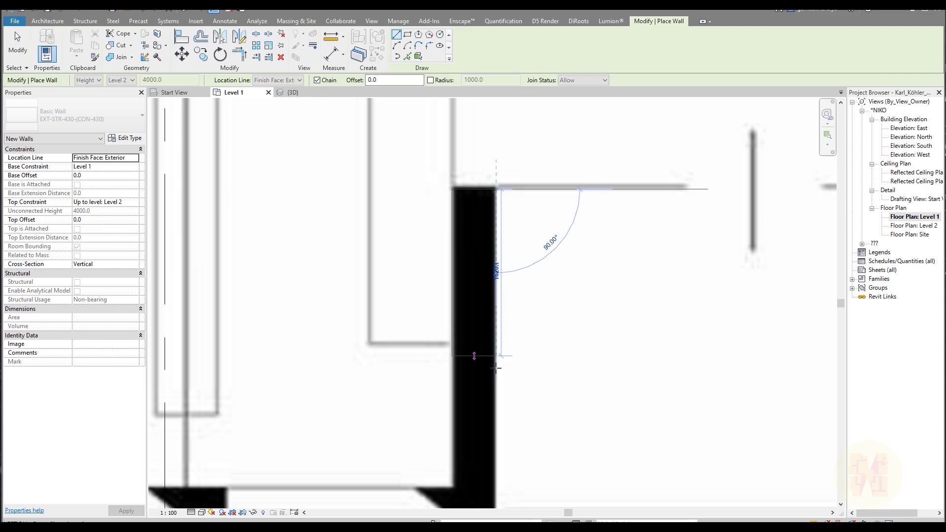
{"action": "middle_click_drag", "start_coordinate": [473, 354], "coordinate": [522, 238]}
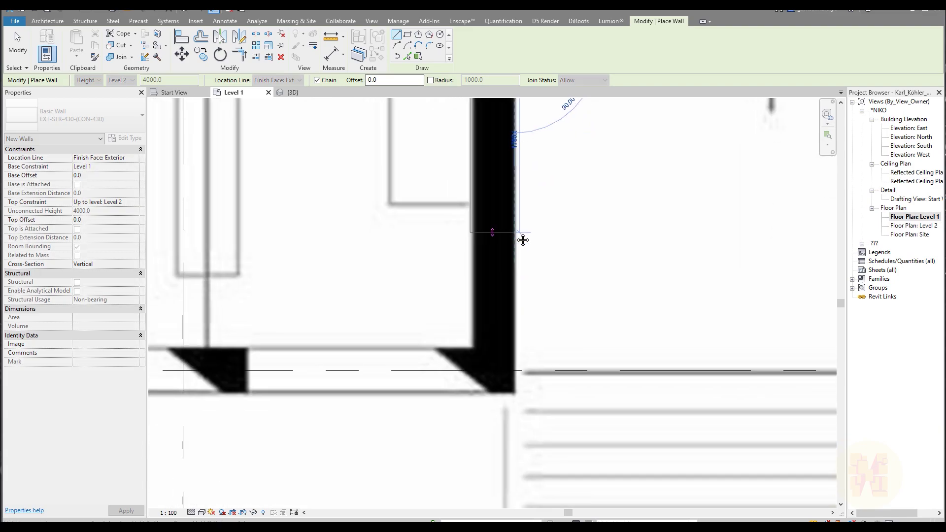
{"action": "left_click", "coordinate": [514, 392]}
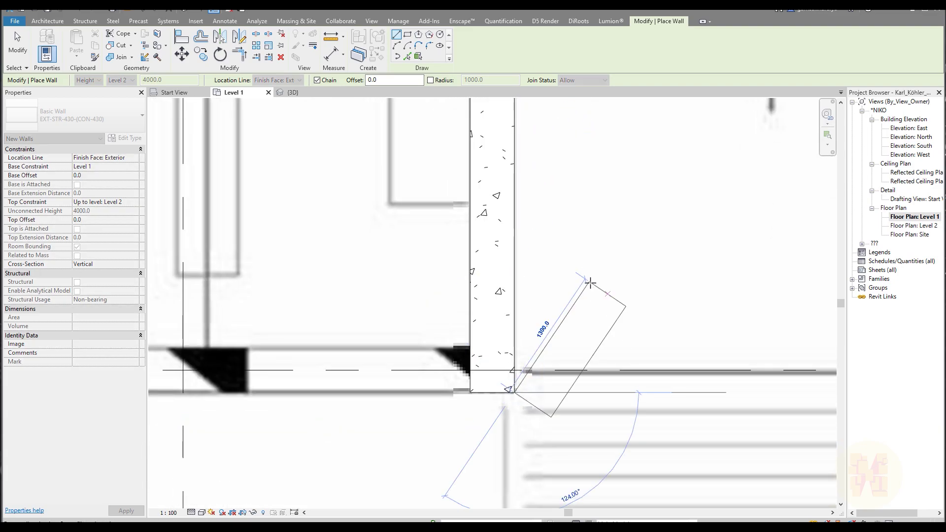
- Continue the wall chain along the front facade to the outer building corner at grids A and 1
{"action": "scroll", "coordinate": [591, 274], "scroll_direction": "down", "scroll_amount": 5}
{"action": "middle_click_drag", "start_coordinate": [294, 314], "coordinate": [468, 319]}
{"action": "scroll", "coordinate": [443, 302], "scroll_direction": "up", "scroll_amount": 5}
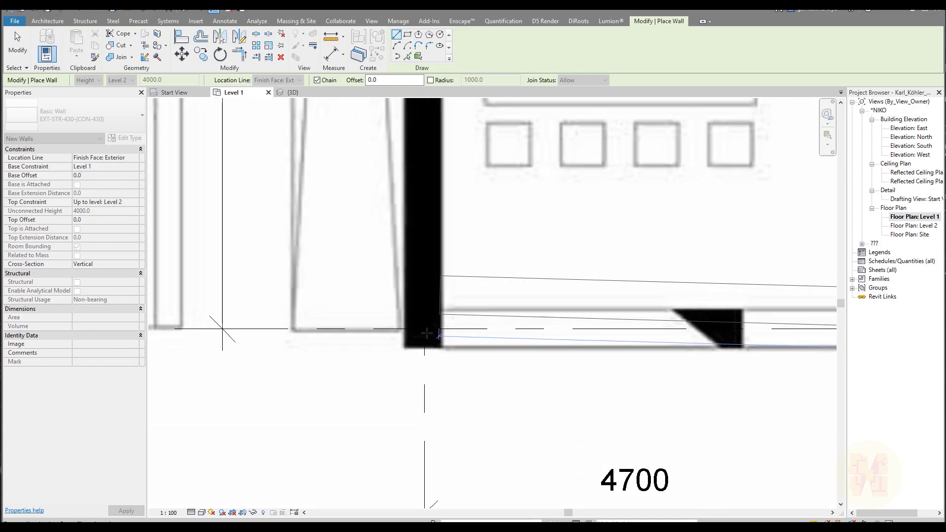
{"action": "left_click", "coordinate": [406, 351]}
- Continue the wall chain along the outer face of the facade on grid A to the building's back corner
{"action": "middle_click_drag", "start_coordinate": [403, 351], "coordinate": [407, 394]}
{"action": "middle_click_drag", "start_coordinate": [388, 186], "coordinate": [388, 450]}
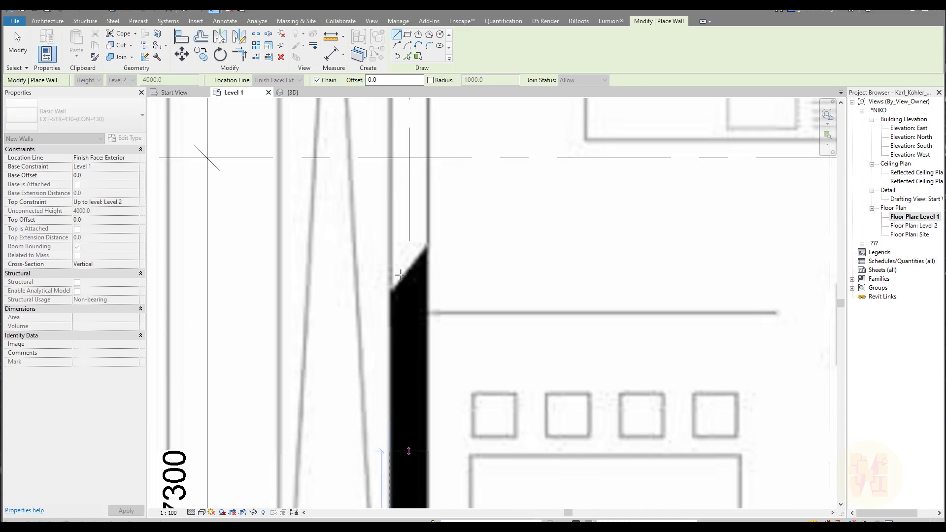
{"action": "scroll", "coordinate": [389, 281], "scroll_direction": "down", "scroll_amount": 2}
{"action": "scroll", "coordinate": [389, 281], "scroll_direction": "down", "scroll_amount": 2}
{"action": "middle_click_drag", "start_coordinate": [388, 281], "coordinate": [387, 335]}
{"action": "middle_click_drag", "start_coordinate": [386, 248], "coordinate": [381, 363]}
{"action": "middle_click_drag", "start_coordinate": [385, 160], "coordinate": [380, 419]}
{"action": "scroll", "coordinate": [373, 234], "scroll_direction": "up", "scroll_amount": 1}
{"action": "scroll", "coordinate": [364, 162], "scroll_direction": "up", "scroll_amount": 5}
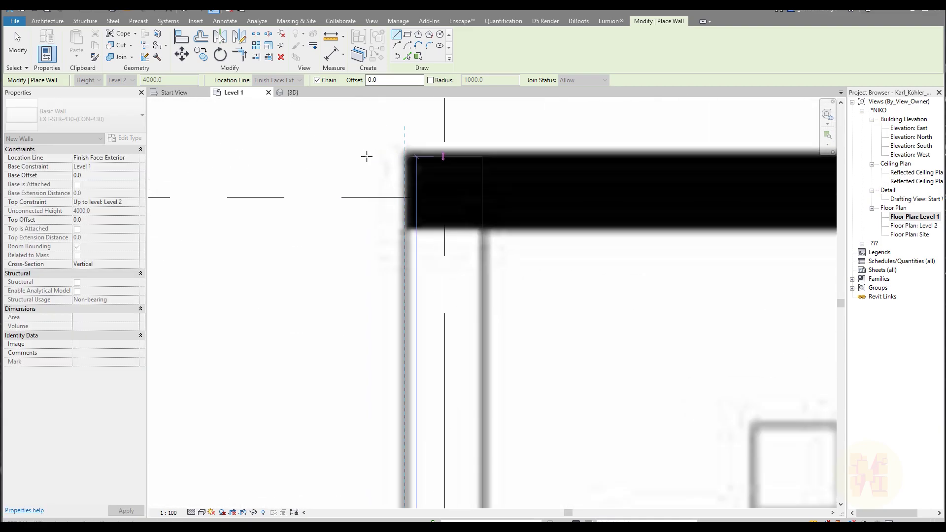
{"action": "left_click", "coordinate": [368, 156]}
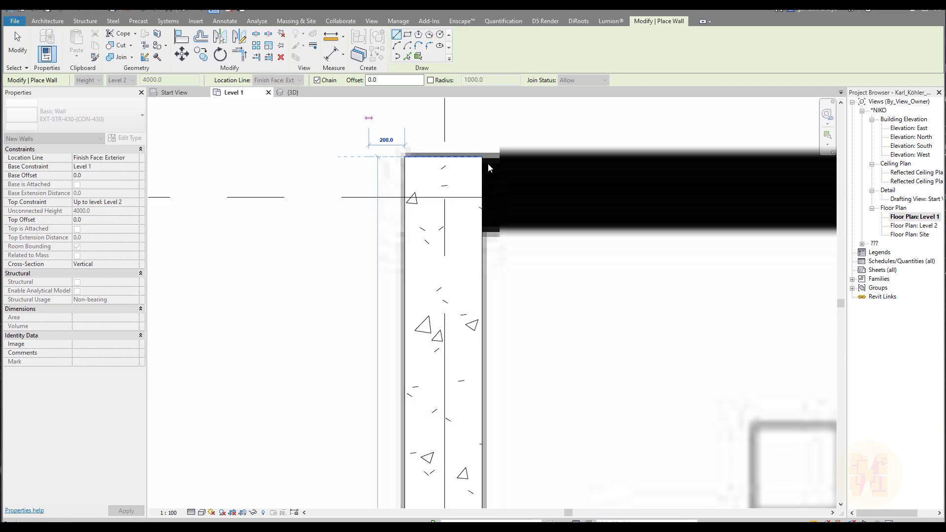
- Check the new concrete walls in the 3D view, including the front facade wall's level constraints
{"action": "key", "text": "Escape"}
{"action": "key", "text": "Escape"}
{"action": "scroll", "coordinate": [494, 167], "scroll_direction": "down", "scroll_amount": 6}
{"action": "scroll", "coordinate": [567, 301], "scroll_direction": "down", "scroll_amount": 1}
{"action": "middle_click_drag", "start_coordinate": [609, 350], "coordinate": [386, 224]}
{"action": "scroll", "coordinate": [384, 308], "scroll_direction": "up", "scroll_amount": 4}
{"action": "left_click", "coordinate": [293, 93]}
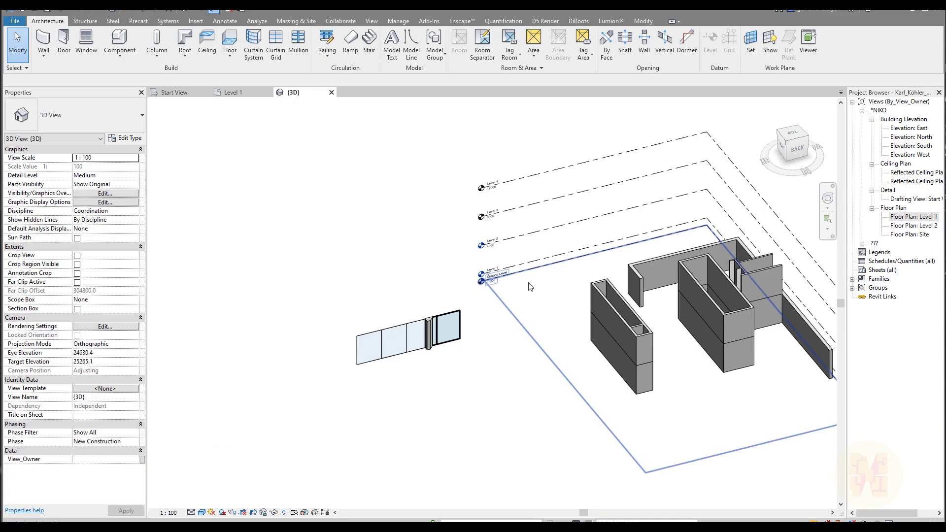
{"action": "middle_click_drag", "start_coordinate": [572, 350], "coordinate": [666, 274], "text": "shift"}
{"action": "scroll", "coordinate": [417, 329], "scroll_direction": "up", "scroll_amount": 3}
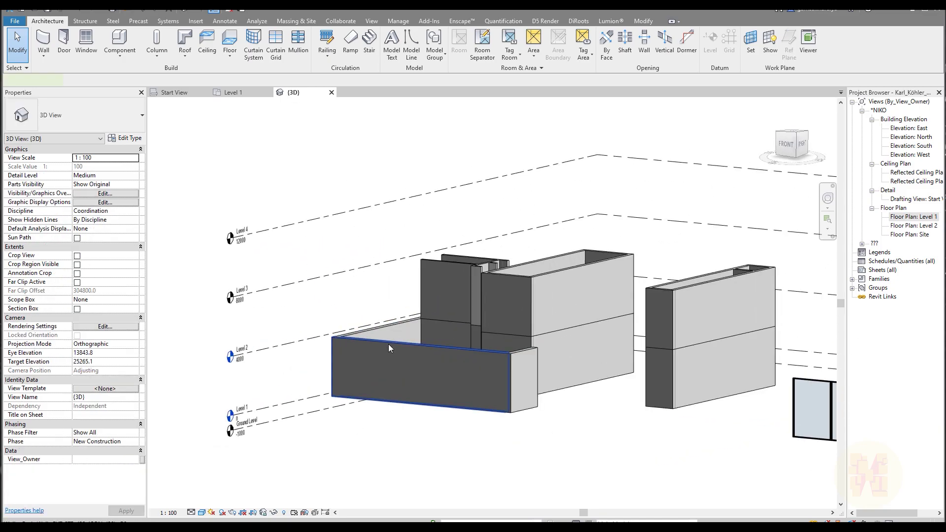
{"action": "left_click", "coordinate": [388, 344]}
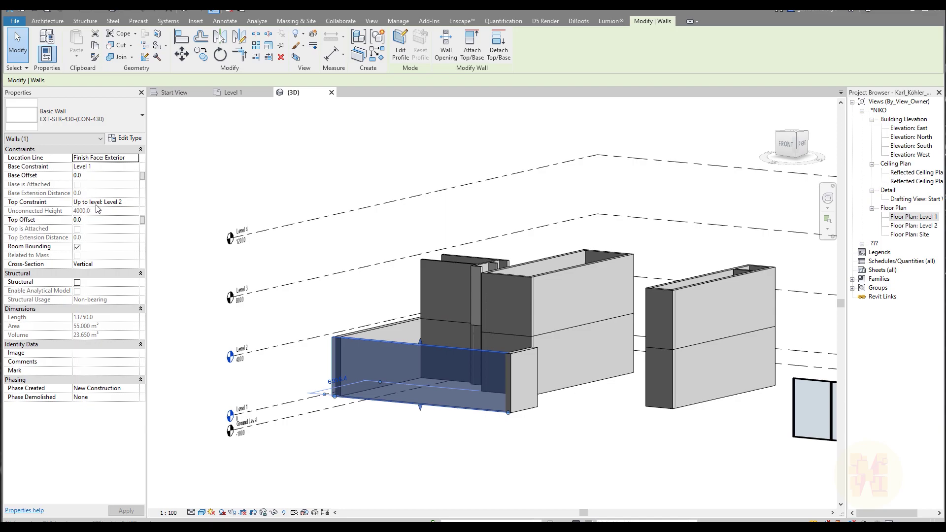
{"action": "left_click", "coordinate": [256, 162]}
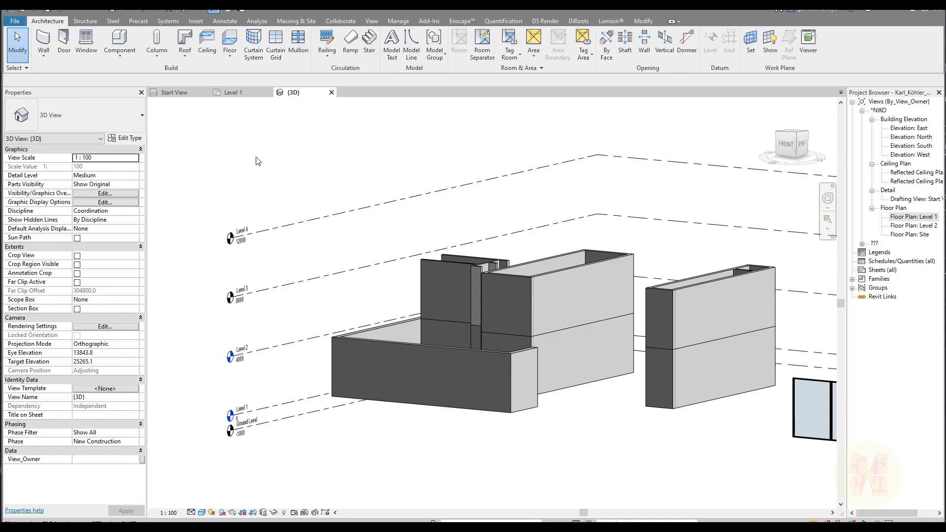
- On Level 1, draw a curtain wall similar to the EX-Curtain_Wall-300 sample, about 13.4 m long, along the front facade centreline from near grid D to grid A
{"action": "left_click", "coordinate": [239, 93]}
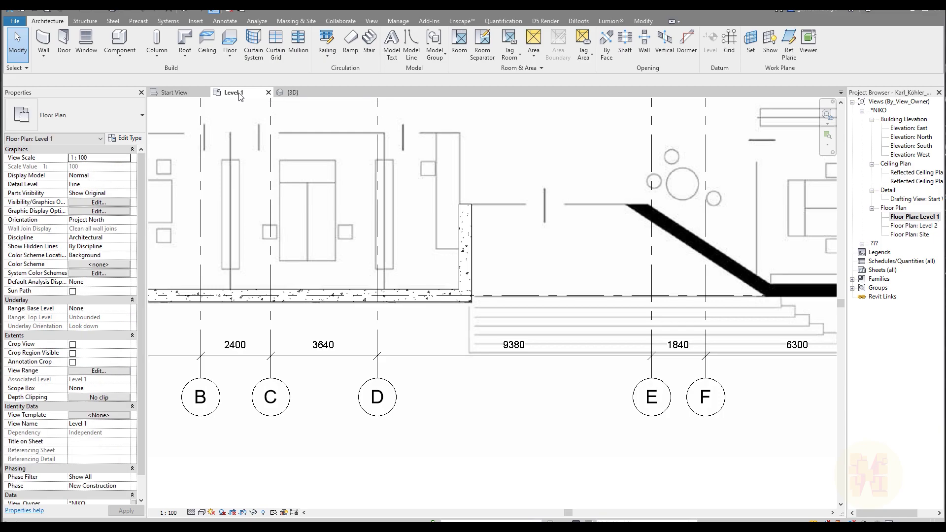
{"action": "scroll", "coordinate": [372, 313], "scroll_direction": "down", "scroll_amount": 5}
{"action": "scroll", "coordinate": [439, 291], "scroll_direction": "up", "scroll_amount": 5}
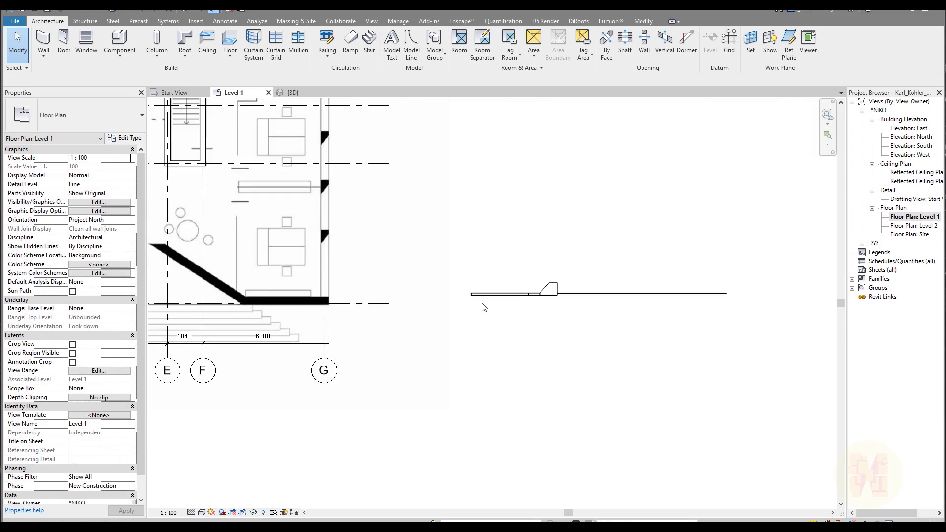
{"action": "left_click", "coordinate": [579, 295]}
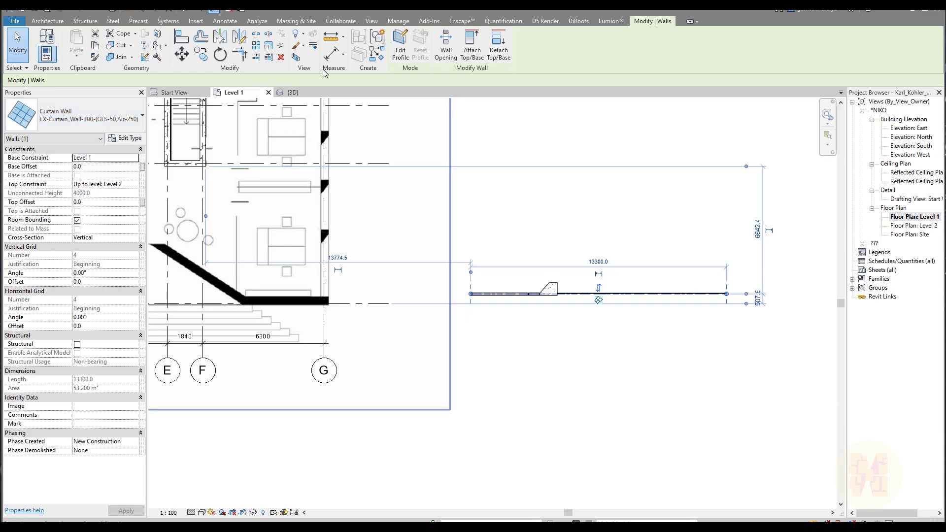
{"action": "left_click", "coordinate": [380, 58]}
{"action": "middle_click_drag", "start_coordinate": [157, 320], "coordinate": [696, 301]}
{"action": "scroll", "coordinate": [567, 261], "scroll_direction": "up", "scroll_amount": 5}
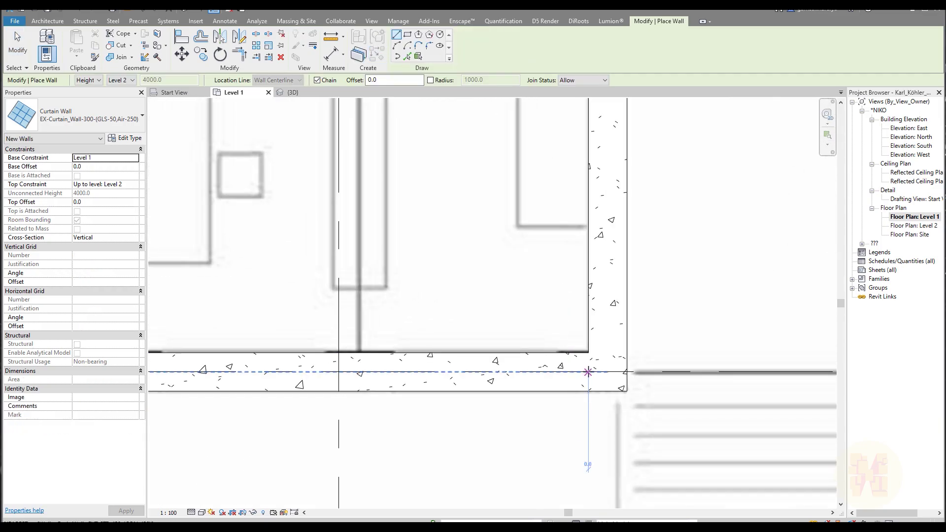
{"action": "left_click", "coordinate": [571, 372]}
{"action": "scroll", "coordinate": [575, 356], "scroll_direction": "down", "scroll_amount": 2}
{"action": "middle_click_drag", "start_coordinate": [359, 358], "coordinate": [675, 353]}
{"action": "scroll", "coordinate": [307, 369], "scroll_direction": "up", "scroll_amount": 3}
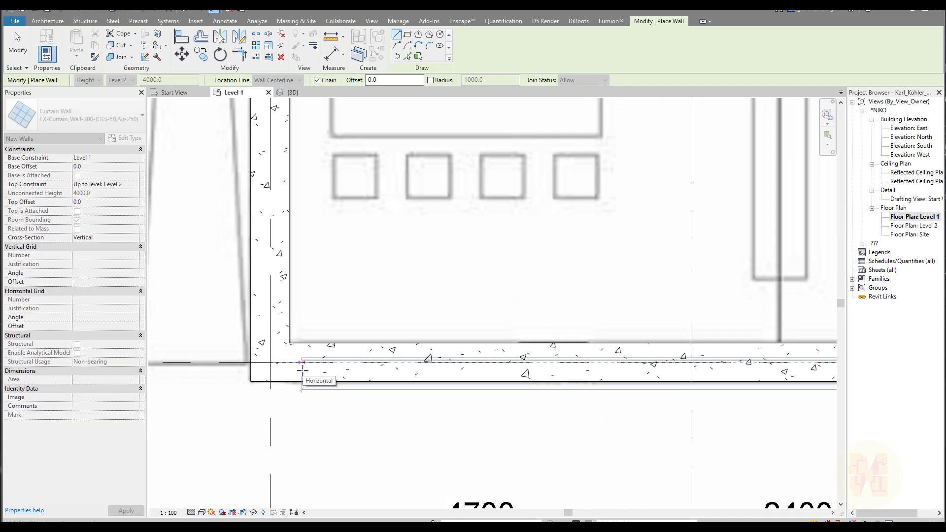
{"action": "left_click", "coordinate": [302, 369]}
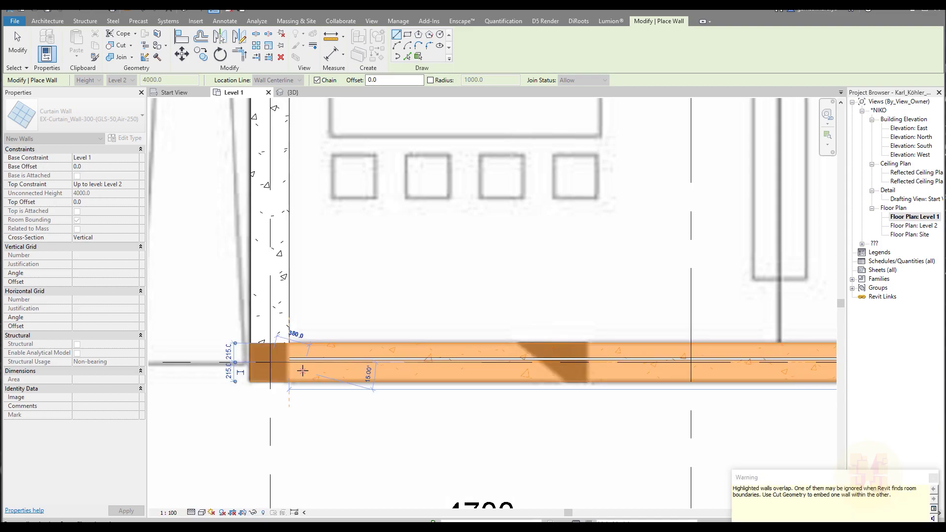
{"action": "key", "text": "Escape"}
{"action": "key", "text": "Escape"}
- Turn on Automatically Embed in the curtain wall's type properties so that it cuts into the concrete facade wall
{"action": "scroll", "coordinate": [409, 299], "scroll_direction": "down", "scroll_amount": 3}
{"action": "middle_click_drag", "start_coordinate": [595, 324], "coordinate": [414, 321]}
{"action": "scroll", "coordinate": [508, 306], "scroll_direction": "up", "scroll_amount": 6}
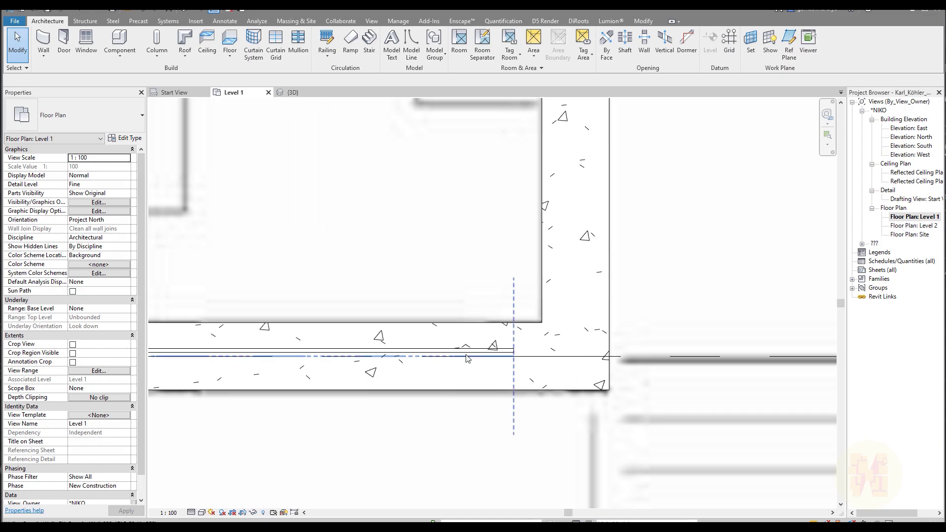
{"action": "left_click", "coordinate": [514, 348]}
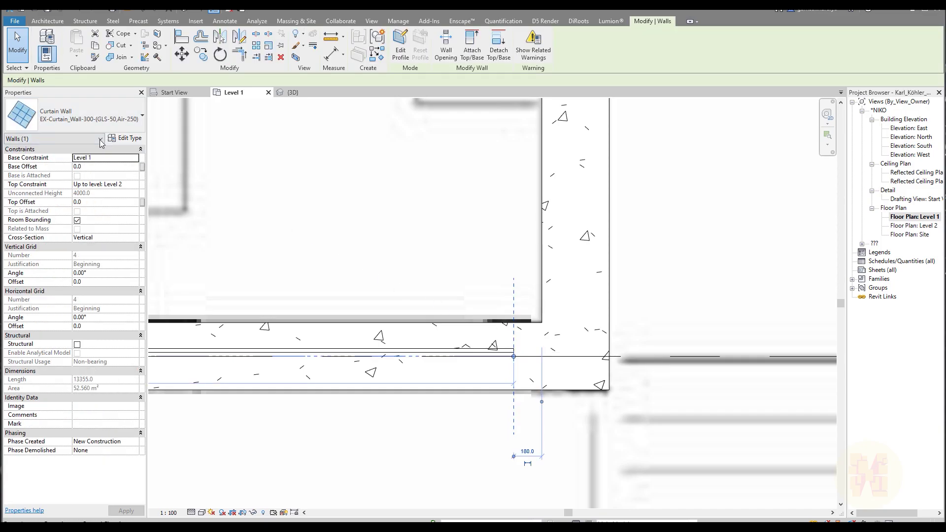
{"action": "left_click", "coordinate": [125, 138]}
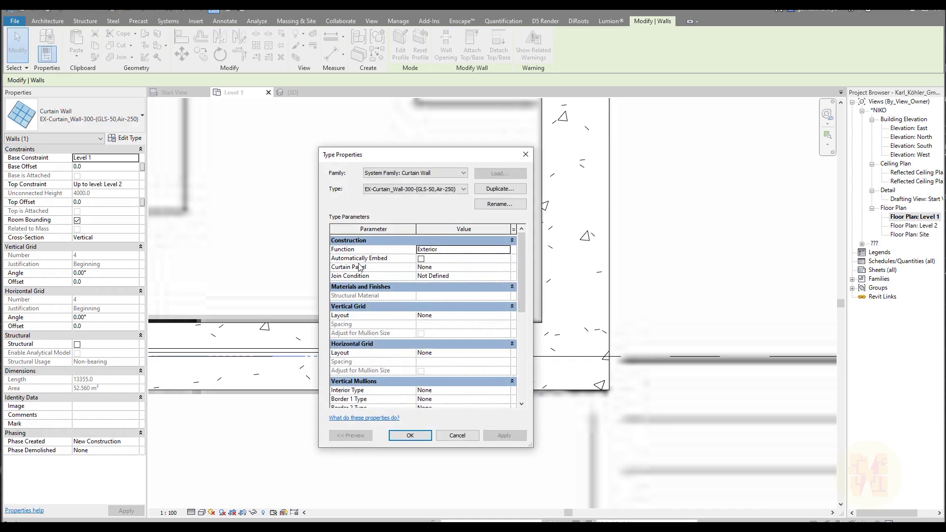
{"action": "left_click", "coordinate": [420, 259]}
{"action": "left_click", "coordinate": [410, 435]}
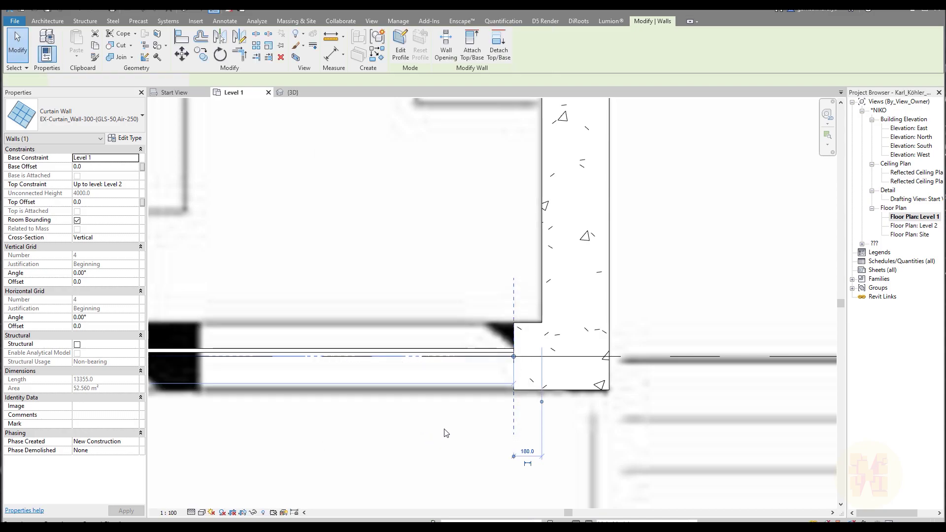
- Stretch the curtain wall's end near grid D to the inner face of the entrance recess side wall
{"action": "scroll", "coordinate": [424, 315], "scroll_direction": "down", "scroll_amount": 6}
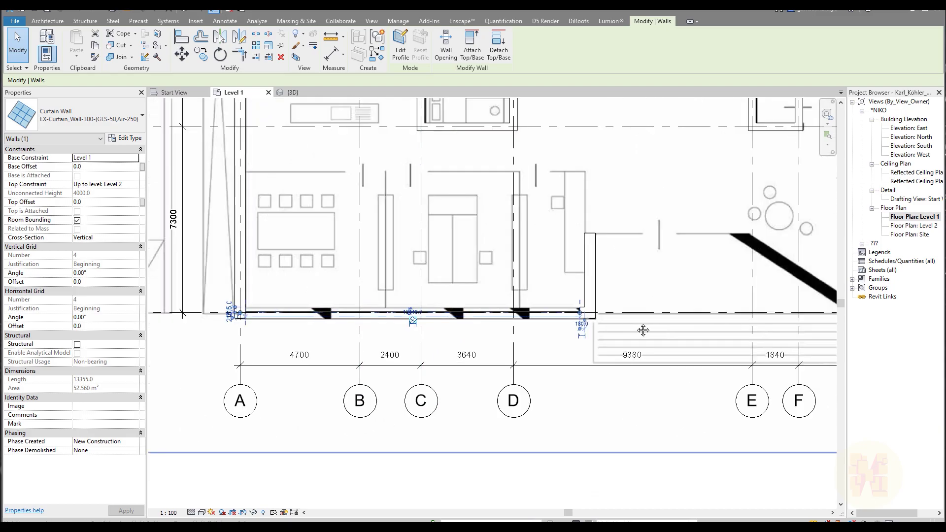
{"action": "scroll", "coordinate": [375, 309], "scroll_direction": "up", "scroll_amount": 9}
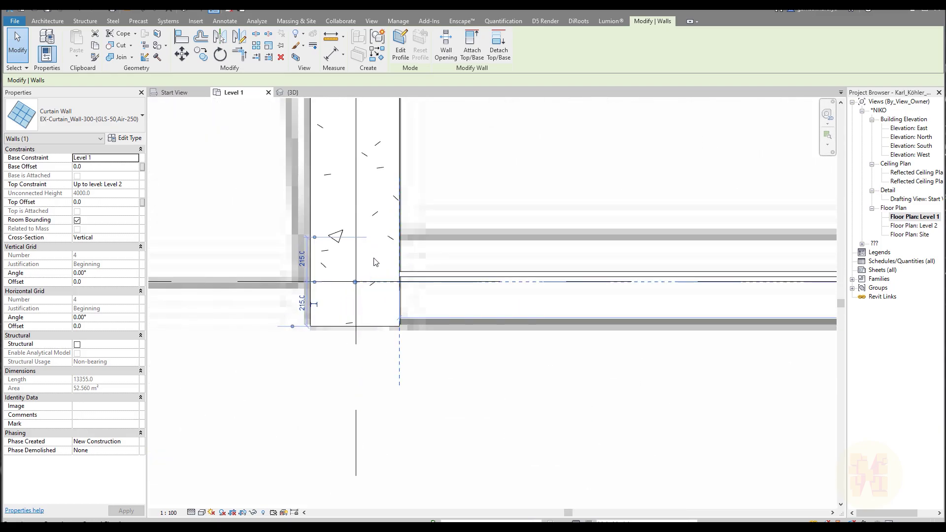
{"action": "key", "text": "Escape"}
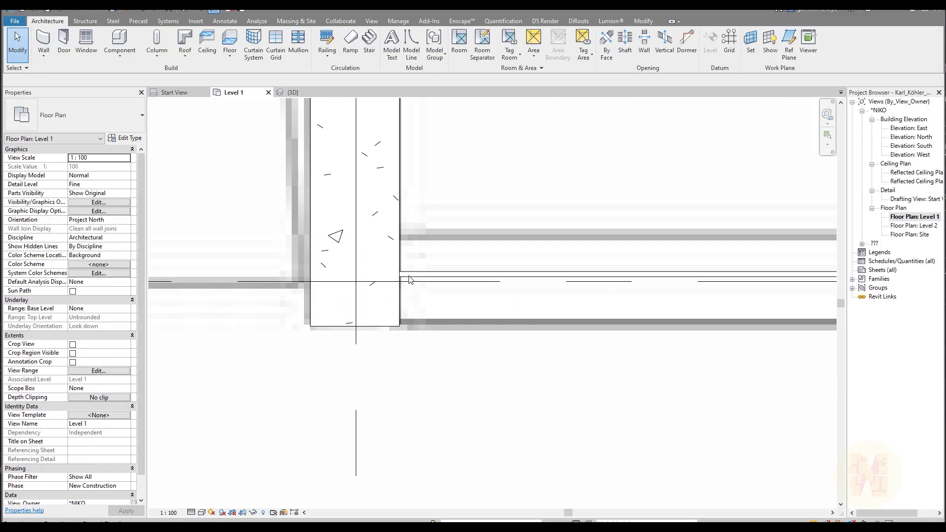
{"action": "scroll", "coordinate": [380, 273], "scroll_direction": "down", "scroll_amount": 7}
{"action": "middle_click_drag", "start_coordinate": [641, 306], "coordinate": [305, 308]}
{"action": "scroll", "coordinate": [501, 254], "scroll_direction": "up", "scroll_amount": 7}
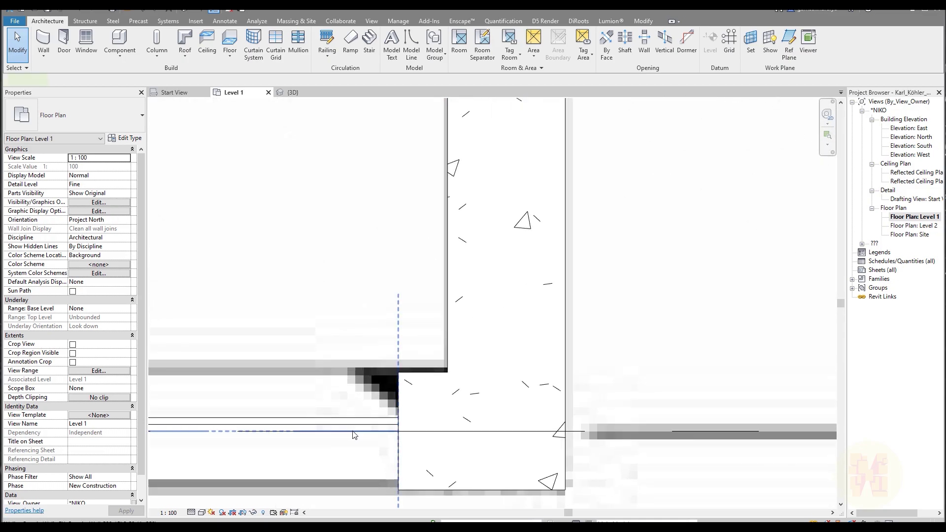
{"action": "left_click", "coordinate": [354, 435]}
{"action": "left_click_drag", "start_coordinate": [397, 431], "coordinate": [471, 431]}
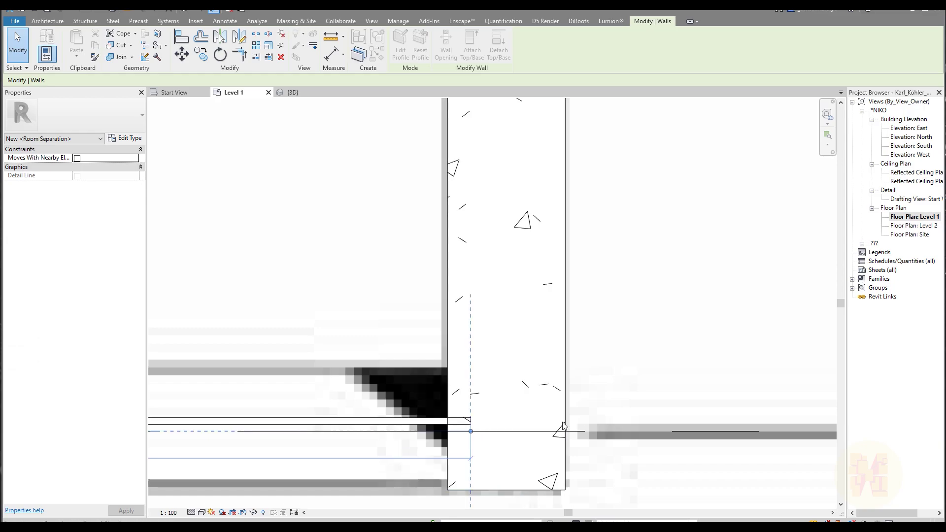
{"action": "left_click", "coordinate": [496, 361]}
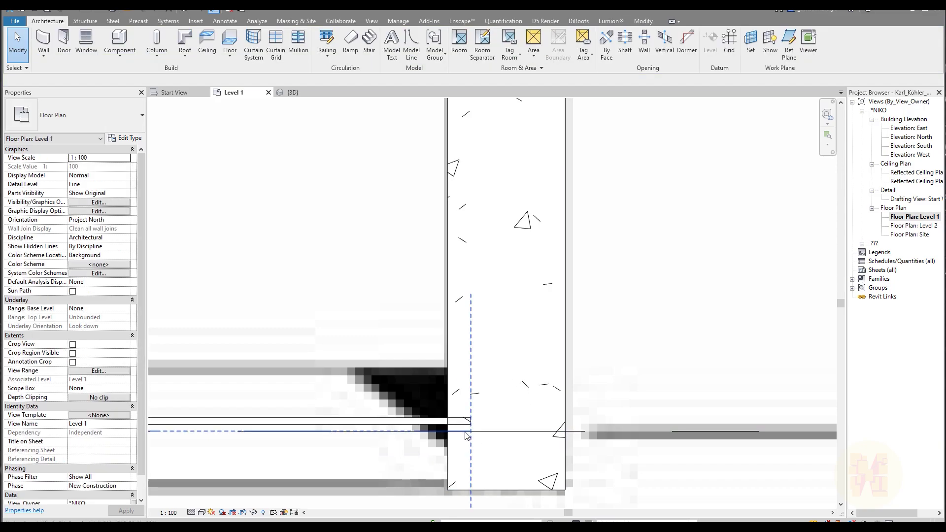
{"action": "left_click", "coordinate": [402, 431]}
{"action": "left_click_drag", "start_coordinate": [471, 431], "coordinate": [446, 432]}
{"action": "left_click", "coordinate": [483, 365]}
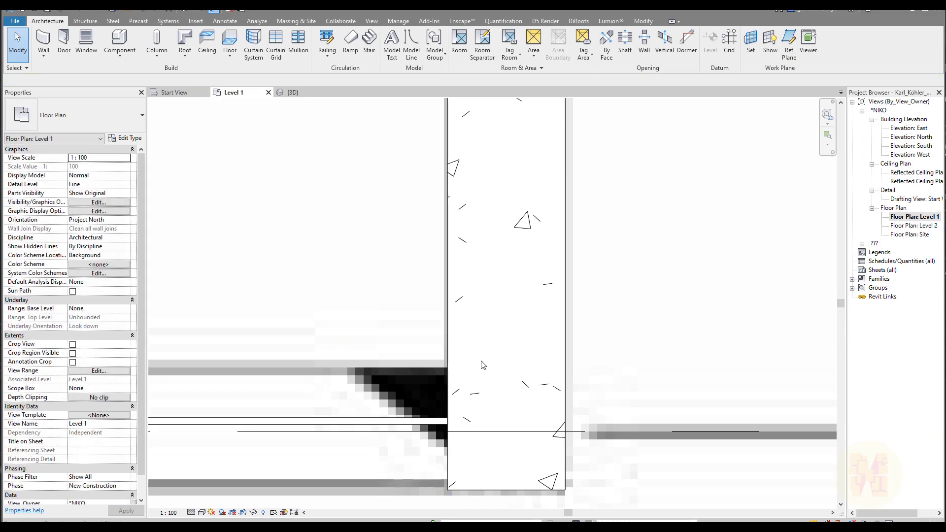
- Pull the curtain wall's end at grid A back to the inner face of the side wall
{"action": "scroll", "coordinate": [483, 364], "scroll_direction": "down", "scroll_amount": 5}
{"action": "middle_click_drag", "start_coordinate": [405, 378], "coordinate": [726, 369]}
{"action": "middle_click_drag", "start_coordinate": [211, 380], "coordinate": [599, 380]}
{"action": "middle_click_drag", "start_coordinate": [352, 381], "coordinate": [345, 372]}
{"action": "scroll", "coordinate": [345, 372], "scroll_direction": "up", "scroll_amount": 6}
{"action": "left_click", "coordinate": [243, 359]}
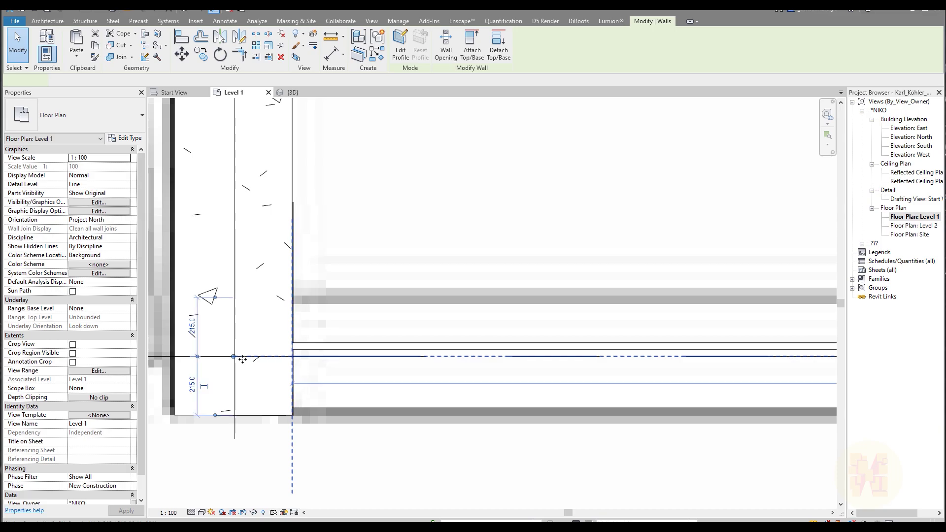
{"action": "left_click_drag", "start_coordinate": [234, 357], "coordinate": [293, 360]}
{"action": "left_click", "coordinate": [403, 312]}
{"action": "scroll", "coordinate": [396, 283], "scroll_direction": "down", "scroll_amount": 5}
{"action": "middle_click_drag", "start_coordinate": [556, 323], "coordinate": [443, 317]}
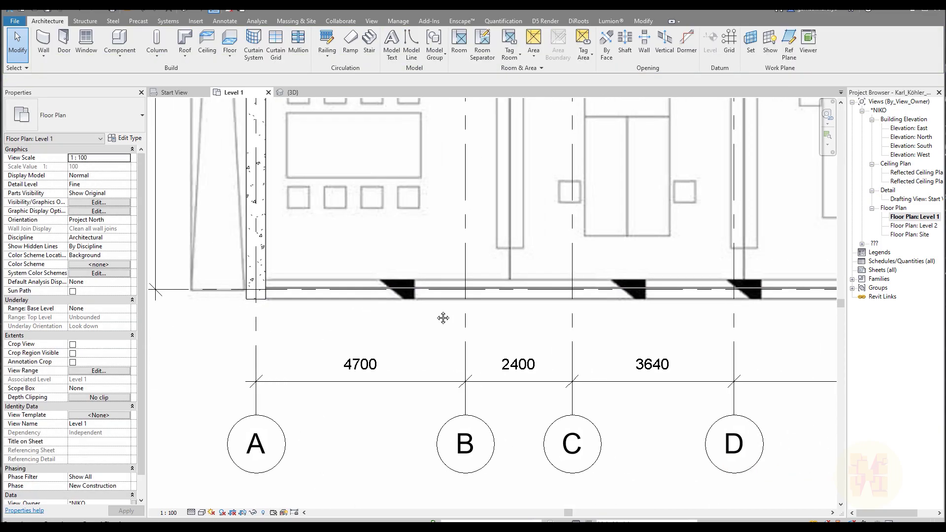
- Examine the embedded curtain wall in 3D and compare it with the building photo on the Start View
{"action": "left_click", "coordinate": [298, 93]}
{"action": "middle_click_drag", "start_coordinate": [460, 345], "coordinate": [387, 423], "text": "shift"}
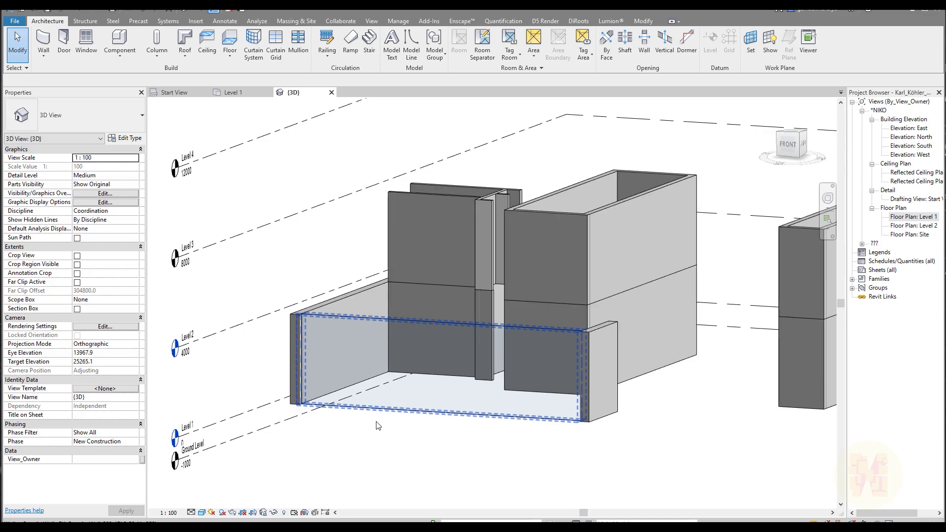
{"action": "left_click", "coordinate": [178, 95]}
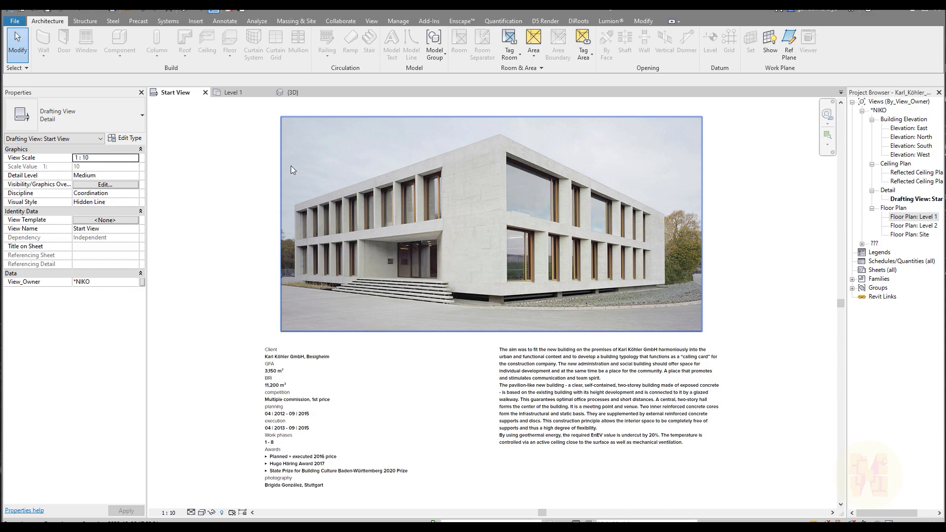
{"action": "left_click", "coordinate": [248, 93]}
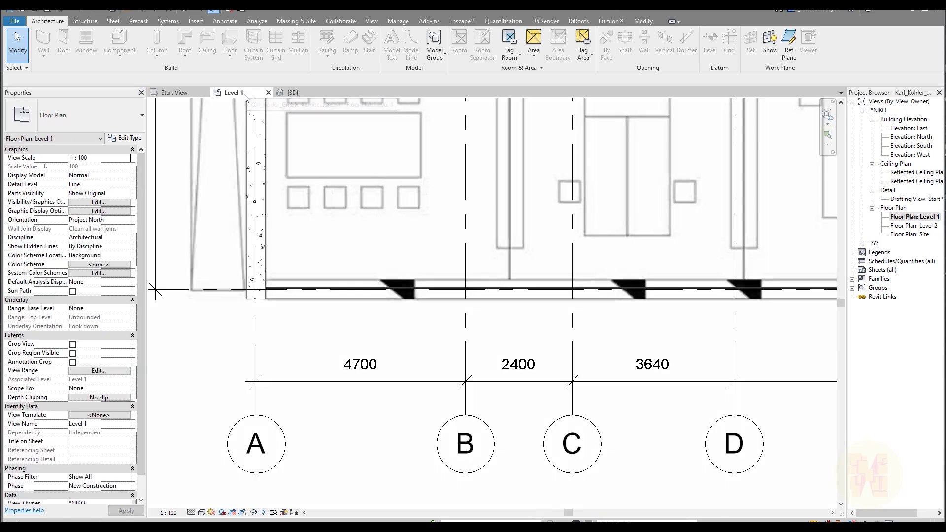
{"action": "left_click", "coordinate": [296, 93]}
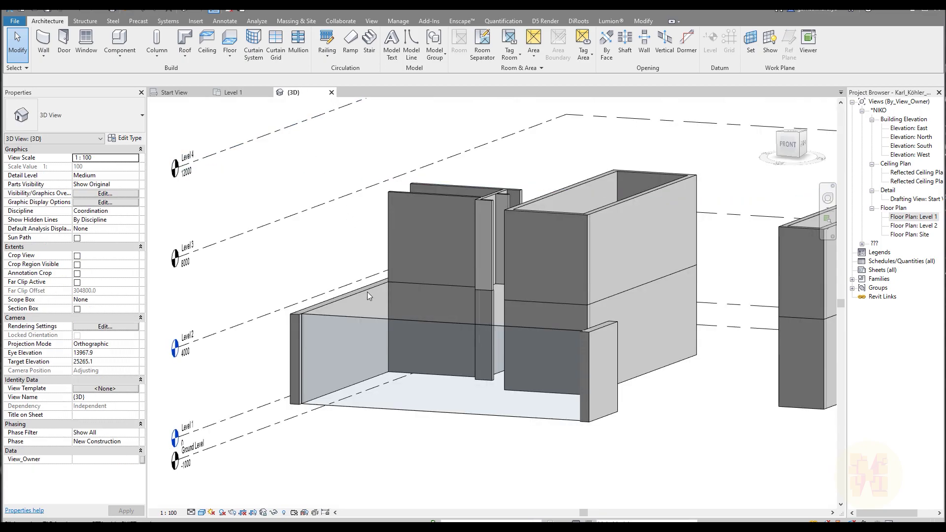
- Set the front curtain wall's top offset to -250 in the 3D view
{"action": "left_click", "coordinate": [379, 323]}
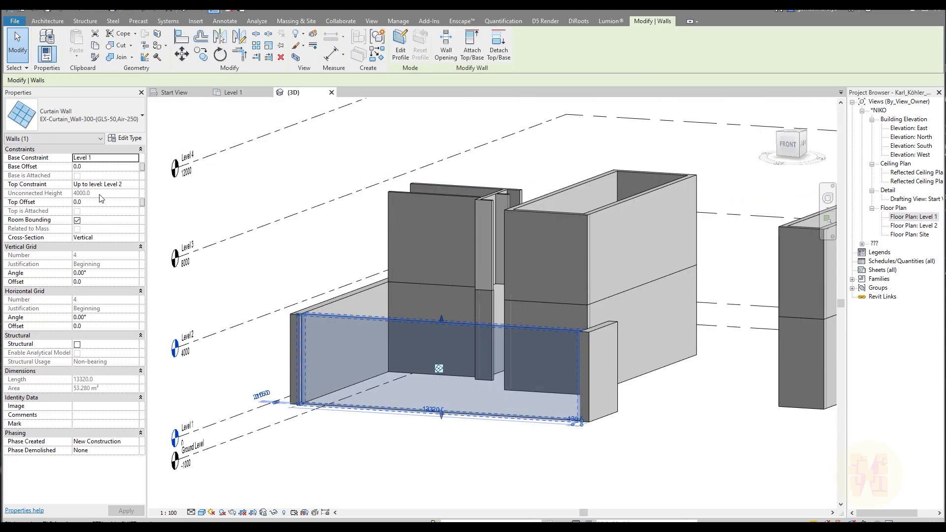
{"action": "left_click", "coordinate": [94, 203]}
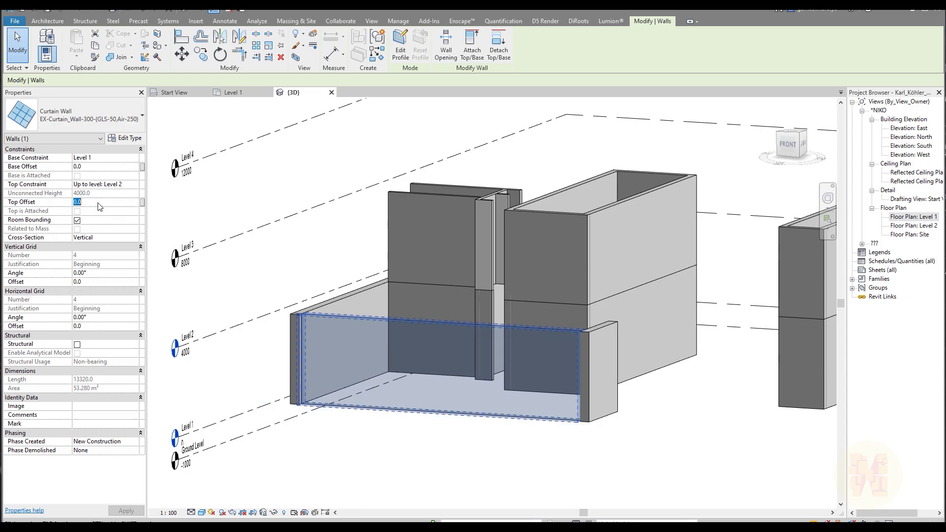
{"action": "type", "text": "250"}
{"action": "key", "text": "Return"}
{"action": "left_click", "coordinate": [99, 204]}
{"action": "type", "text": "-"}
{"action": "key", "text": "Return"}
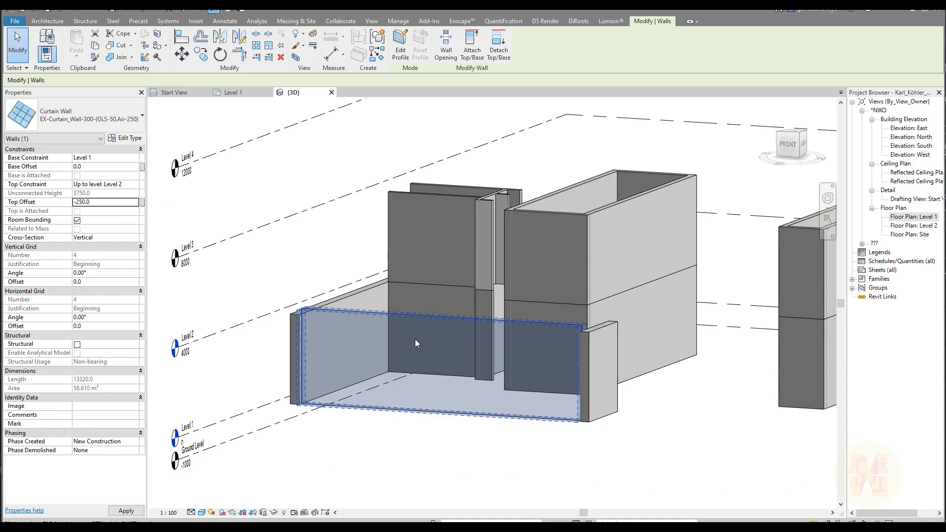
- Examine the concrete band above the curtain wall around Level 2 and compare it with the building photo
{"action": "left_click", "coordinate": [432, 481]}
{"action": "middle_click_drag", "start_coordinate": [432, 481], "coordinate": [333, 342], "text": "shift"}
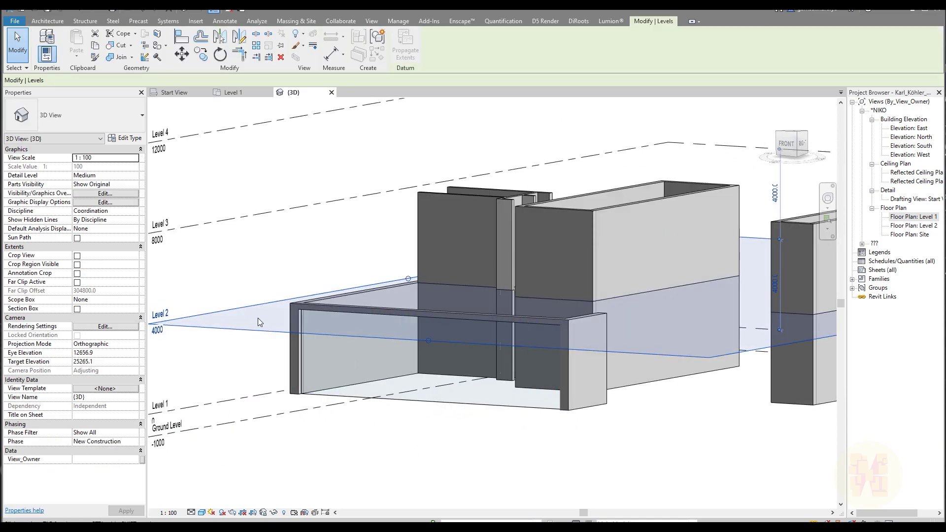
{"action": "left_click", "coordinate": [264, 302]}
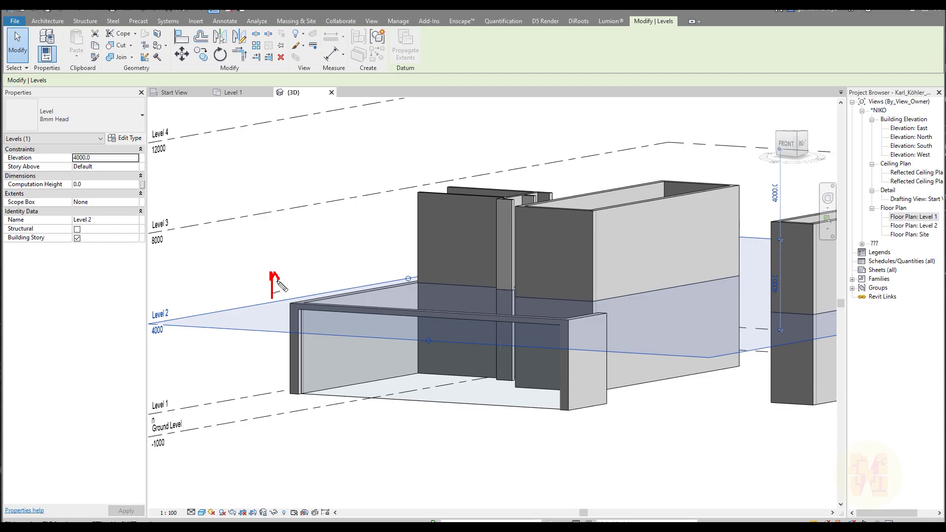
{"action": "mouse_move", "coordinate": [272, 306]}
{"action": "left_mouse_down"}
{"action": "mouse_move", "coordinate": [273, 339]}
{"action": "mouse_move", "coordinate": [321, 311]}
{"action": "mouse_move", "coordinate": [321, 328]}
{"action": "left_mouse_up"}
{"action": "mouse_move", "coordinate": [335, 295]}
{"action": "left_mouse_down"}
{"action": "mouse_move", "coordinate": [335, 306]}
{"action": "mouse_move", "coordinate": [360, 295]}
{"action": "mouse_move", "coordinate": [367, 304]}
{"action": "left_mouse_up"}
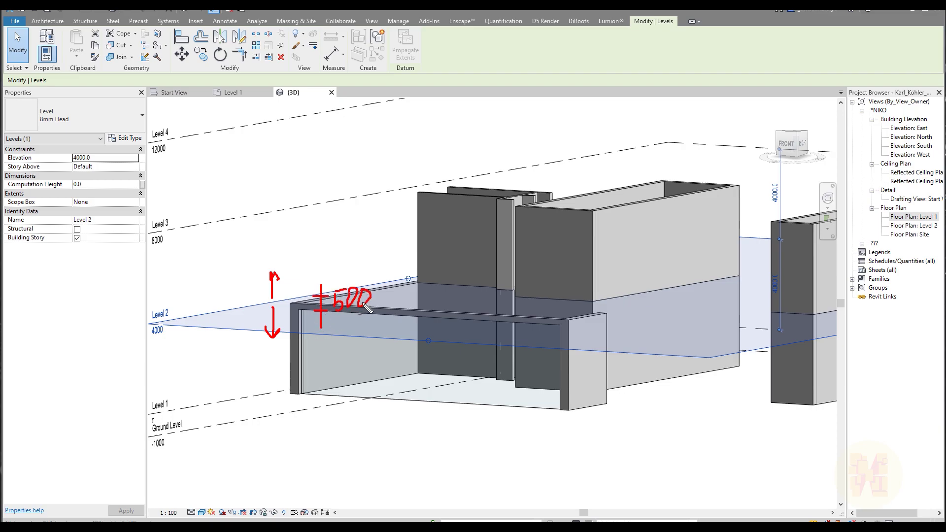
{"action": "key", "text": "Escape"}
{"action": "scroll", "coordinate": [327, 286], "scroll_direction": "up", "scroll_amount": 1}
{"action": "middle_click_drag", "start_coordinate": [299, 250], "coordinate": [289, 179]}
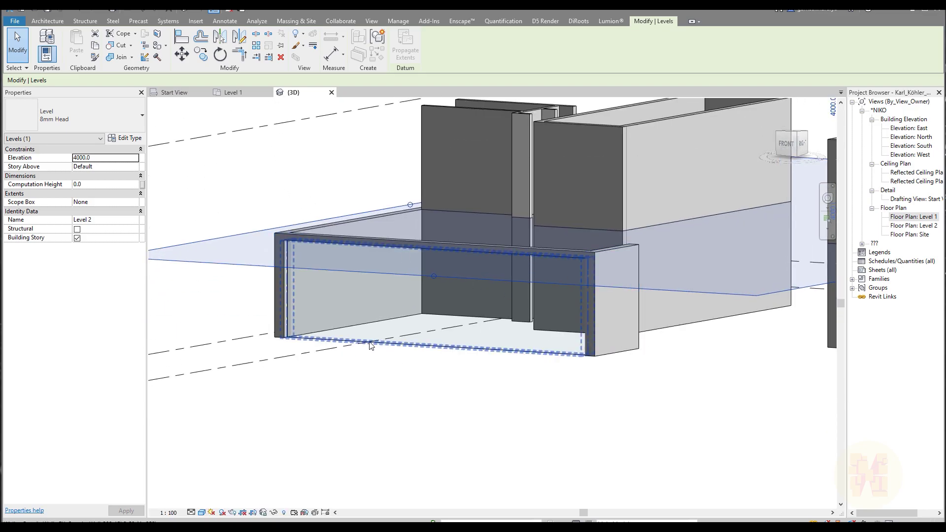
{"action": "left_click", "coordinate": [173, 92]}
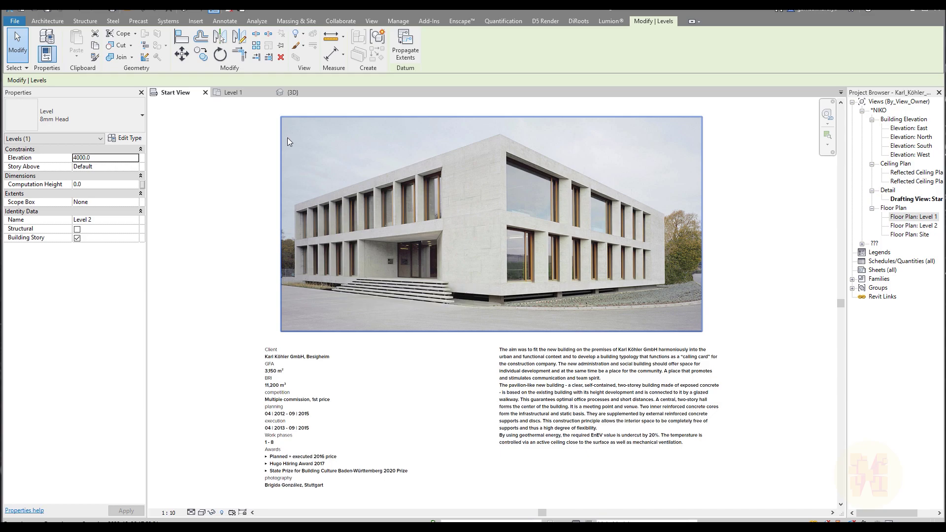
- Examine the undivided front curtain wall and its surrounding concrete frame in the 3D view
{"action": "left_click", "coordinate": [292, 93]}
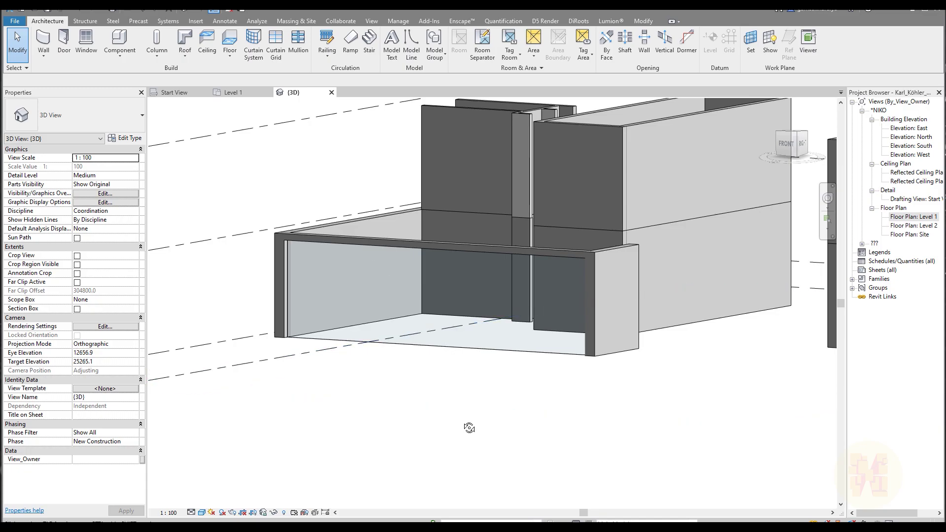
{"action": "middle_click_drag", "start_coordinate": [469, 428], "coordinate": [501, 400], "text": "shift"}
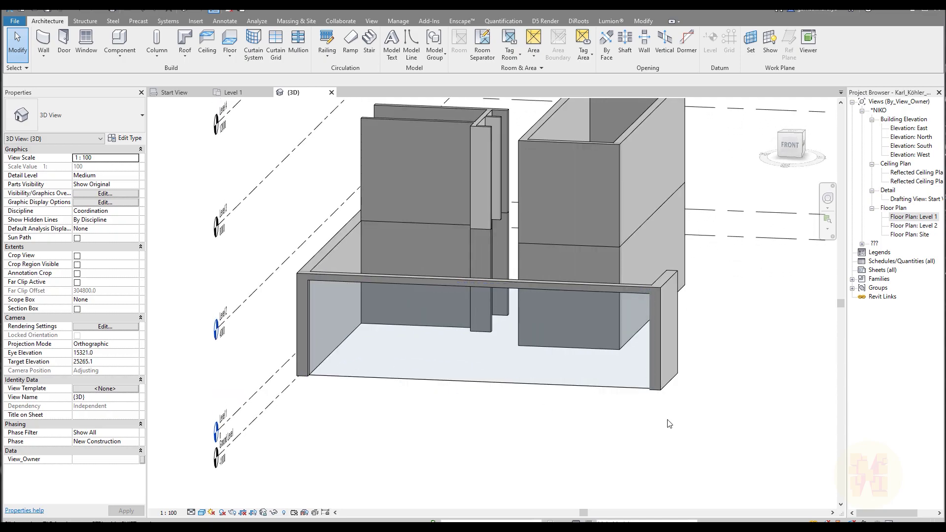
{"action": "scroll", "coordinate": [445, 389], "scroll_direction": "up", "scroll_amount": 3}
{"action": "scroll", "coordinate": [422, 394], "scroll_direction": "down", "scroll_amount": 3}
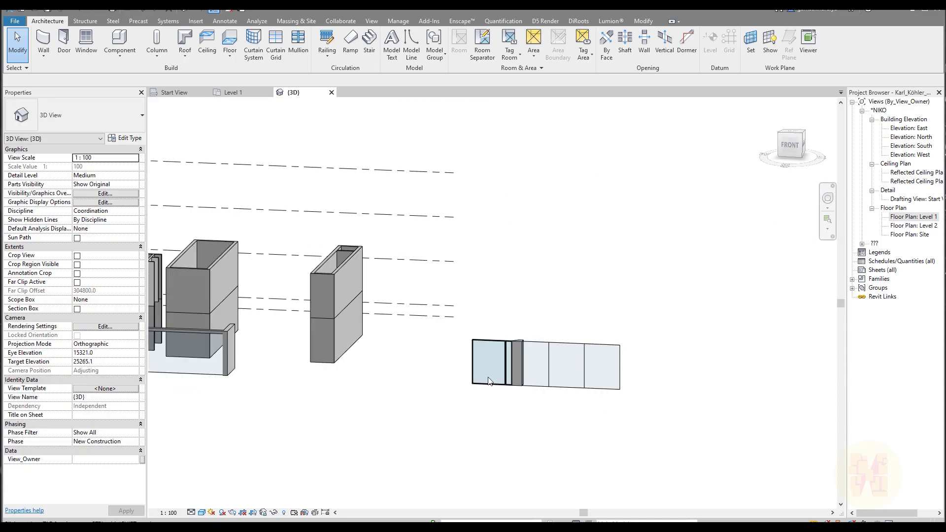
{"action": "middle_click_drag", "start_coordinate": [362, 422], "coordinate": [691, 402]}
{"action": "scroll", "coordinate": [436, 348], "scroll_direction": "up", "scroll_amount": 4}
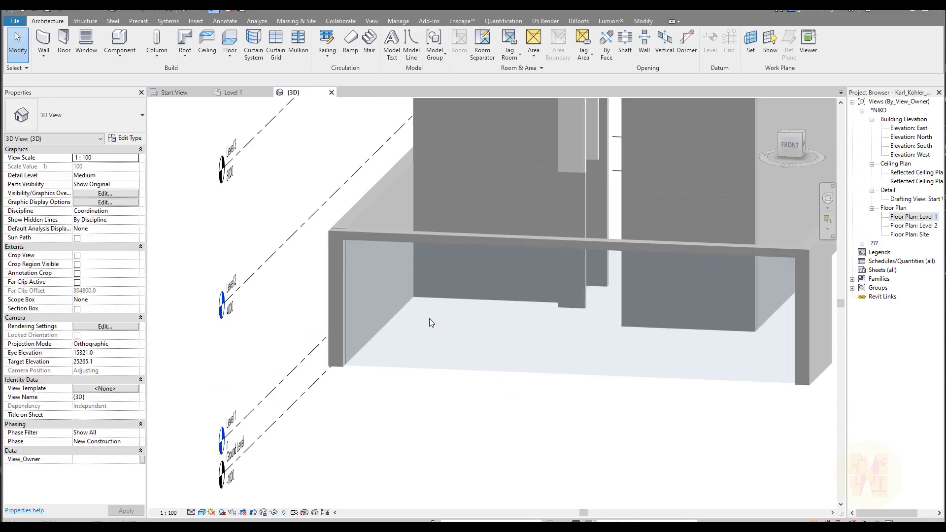
- In the Level 1 plan, place vertical curtain grid lines at both edges of the first black pier between grids A and B
{"action": "left_click", "coordinate": [231, 94]}
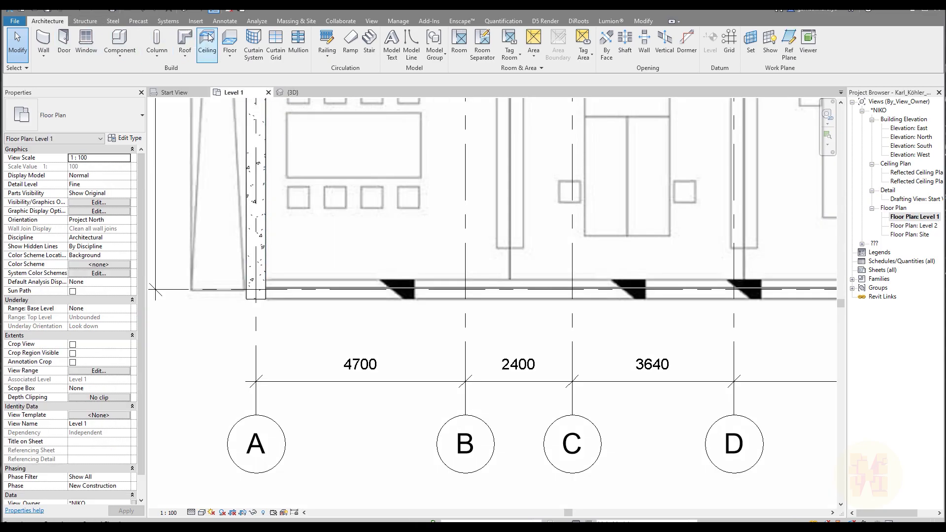
{"action": "left_click", "coordinate": [276, 52]}
{"action": "scroll", "coordinate": [395, 285], "scroll_direction": "up", "scroll_amount": 10}
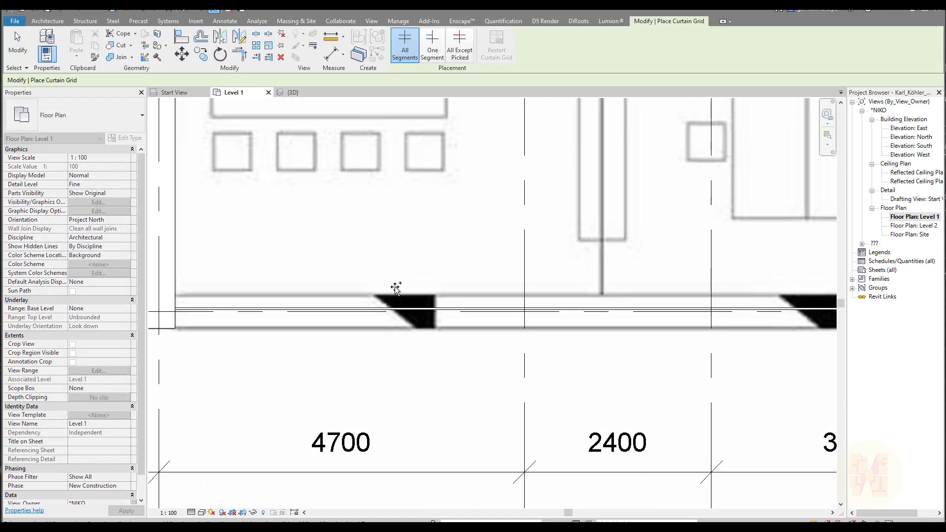
{"action": "left_click", "coordinate": [330, 332]}
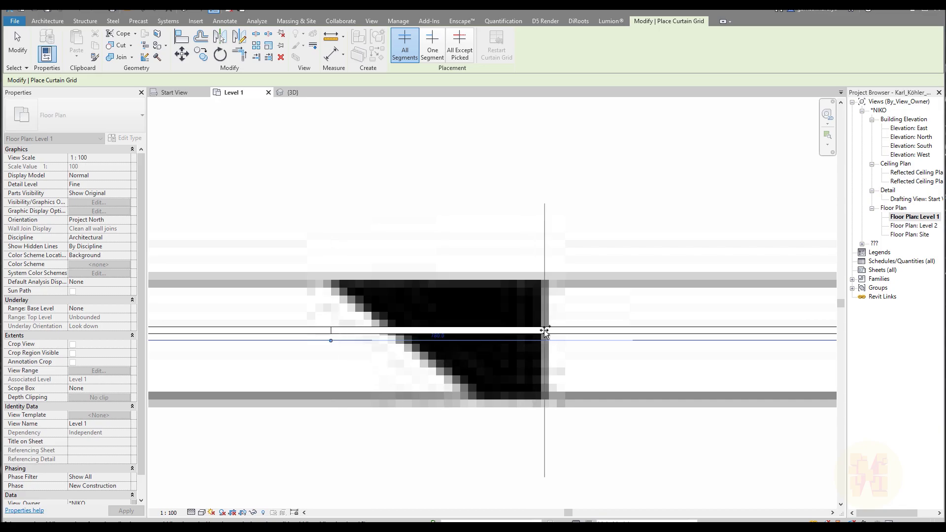
{"action": "left_click", "coordinate": [544, 331]}
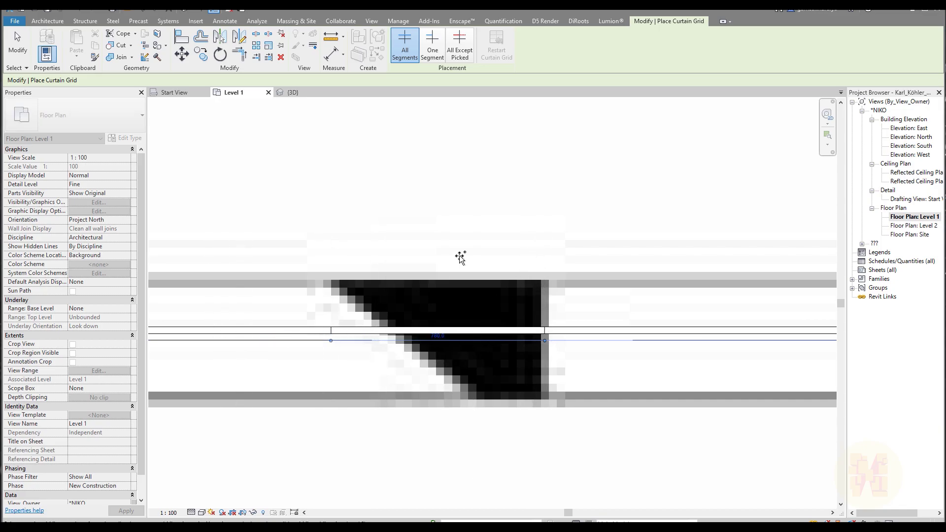
- Add curtain grid lines at both edges of the second black pier, between grids C and D
{"action": "scroll", "coordinate": [460, 257], "scroll_direction": "down", "scroll_amount": 5}
{"action": "middle_click_drag", "start_coordinate": [823, 258], "coordinate": [484, 268]}
{"action": "scroll", "coordinate": [400, 276], "scroll_direction": "up", "scroll_amount": 5}
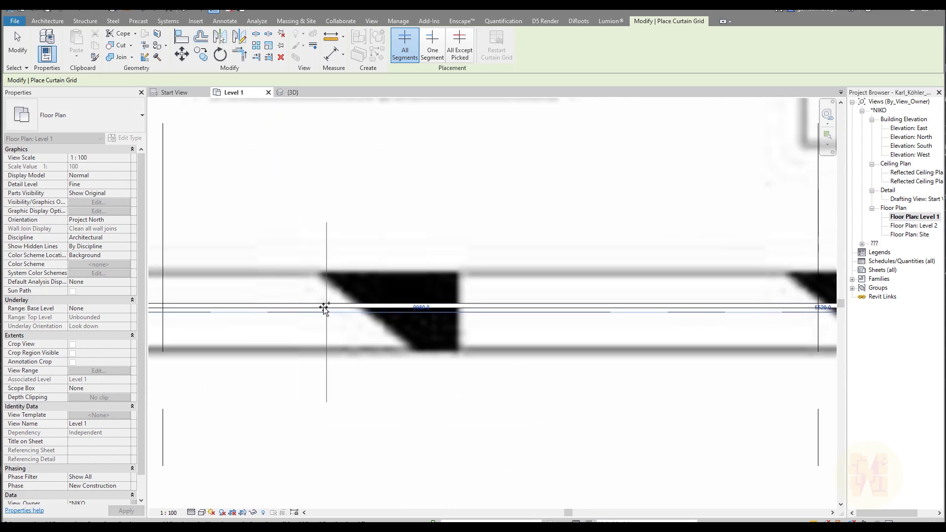
{"action": "left_click", "coordinate": [457, 307]}
- Place curtain grid lines at both edges of the pier at grid D and at the start of the partial pier beside the concrete wall
{"action": "scroll", "coordinate": [500, 254], "scroll_direction": "down", "scroll_amount": 4}
{"action": "middle_click_drag", "start_coordinate": [663, 266], "coordinate": [313, 276]}
{"action": "scroll", "coordinate": [313, 280], "scroll_direction": "up", "scroll_amount": 2}
{"action": "left_click", "coordinate": [269, 305]}
{"action": "left_click", "coordinate": [392, 310]}
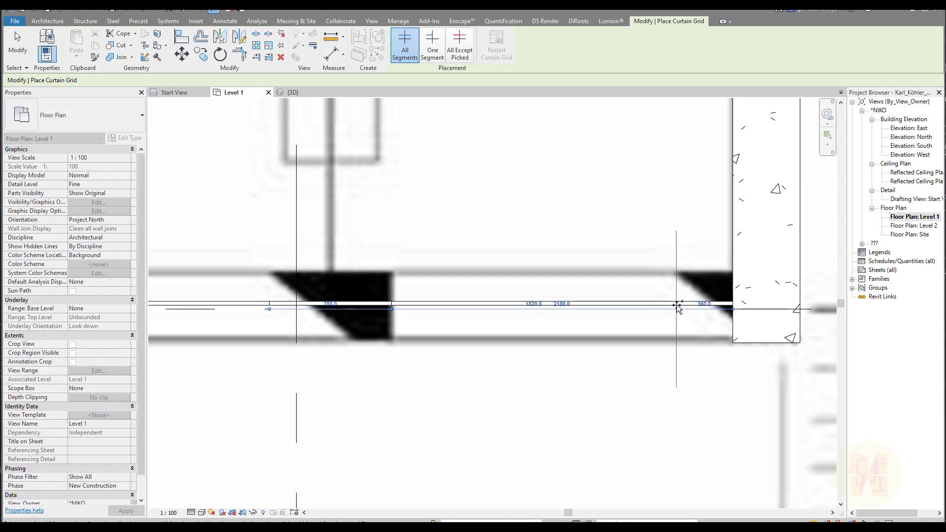
{"action": "left_click", "coordinate": [675, 307]}
{"action": "scroll", "coordinate": [709, 256], "scroll_direction": "down", "scroll_amount": 4}
{"action": "scroll", "coordinate": [507, 286], "scroll_direction": "up", "scroll_amount": 5}
{"action": "scroll", "coordinate": [482, 297], "scroll_direction": "up", "scroll_amount": 2}
{"action": "key", "text": "Escape"}
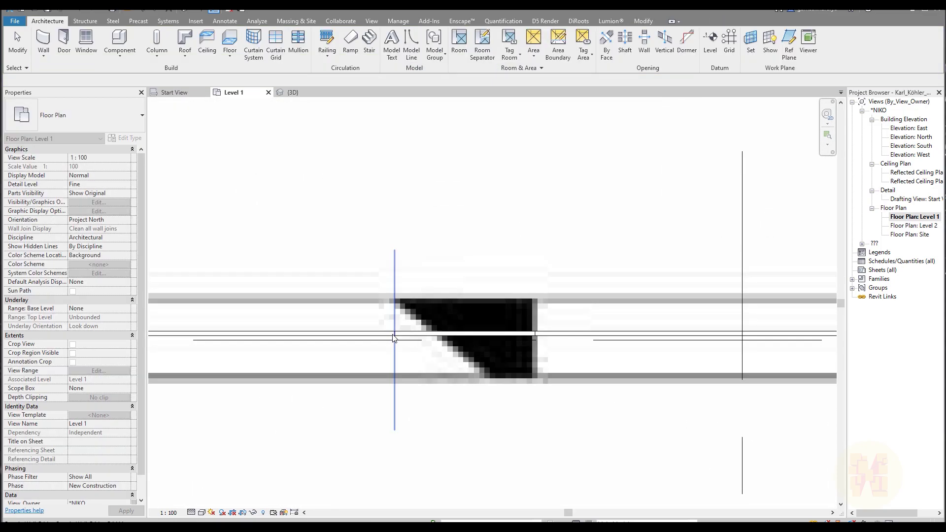
- Set the first curtain grid line 2500 mm from the curtain wall's end at the side wall near grid A
{"action": "left_click", "coordinate": [394, 352]}
{"action": "left_click", "coordinate": [395, 355]}
{"action": "scroll", "coordinate": [414, 302], "scroll_direction": "down", "scroll_amount": 3}
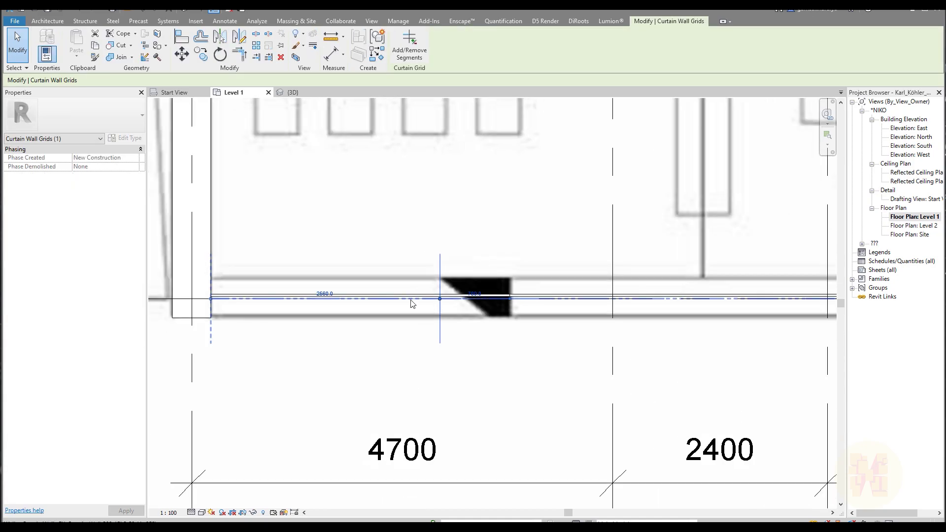
{"action": "scroll", "coordinate": [403, 289], "scroll_direction": "up", "scroll_amount": 3}
{"action": "middle_click_drag", "start_coordinate": [288, 279], "coordinate": [367, 252]}
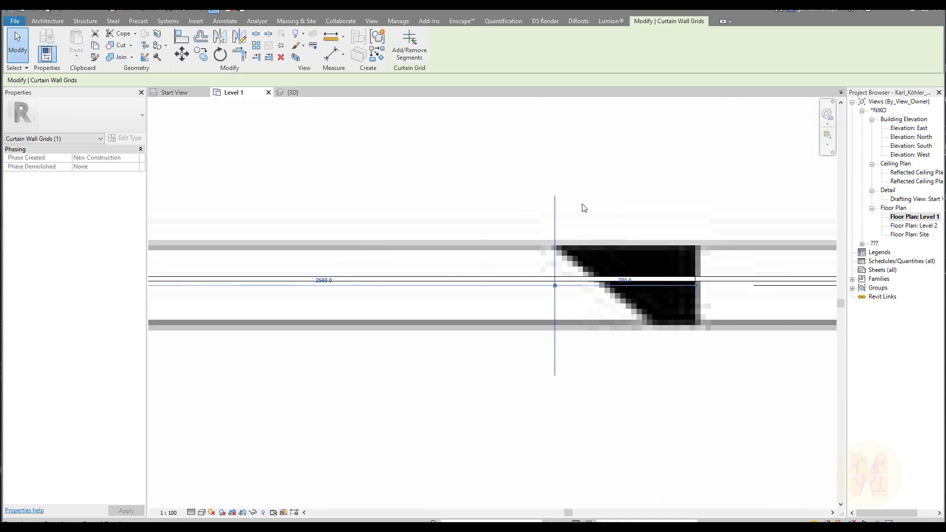
{"action": "middle_click_drag", "start_coordinate": [248, 306], "coordinate": [386, 305]}
{"action": "scroll", "coordinate": [455, 281], "scroll_direction": "up", "scroll_amount": 2}
{"action": "left_click", "coordinate": [436, 295]}
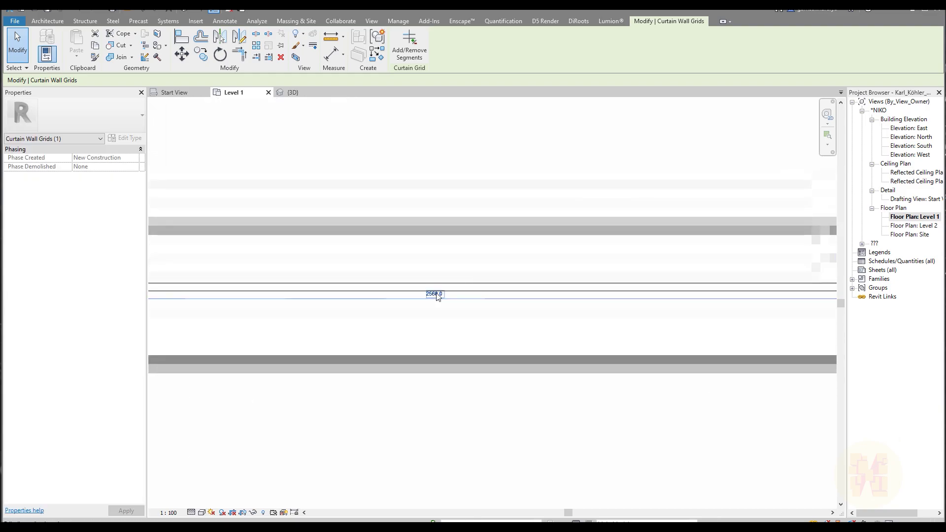
{"action": "left_click", "coordinate": [437, 296]}
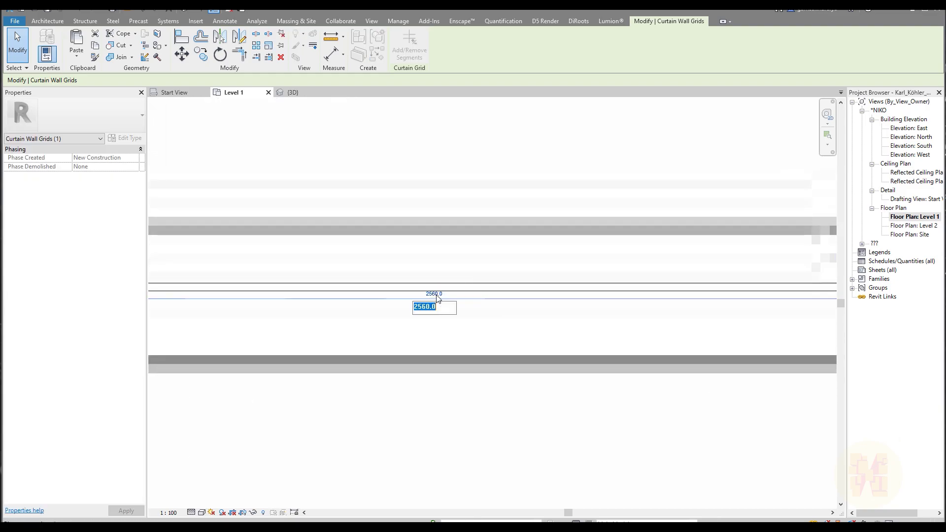
{"action": "type", "text": "2500"}
{"action": "key", "text": "Return"}
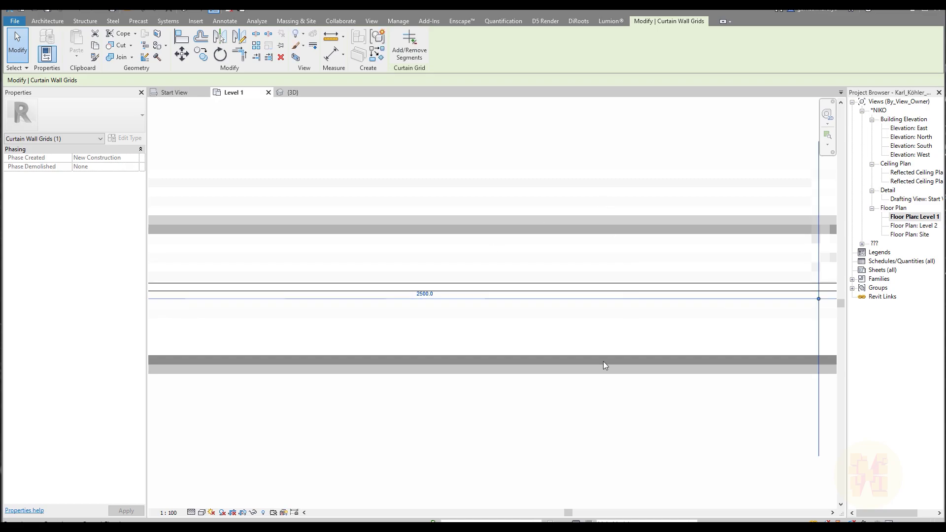
- Set the spacing between the two curtain grid lines at the first pier to 800 mm
{"action": "scroll", "coordinate": [603, 362], "scroll_direction": "down", "scroll_amount": 3}
{"action": "middle_click_drag", "start_coordinate": [690, 378], "coordinate": [404, 321]}
{"action": "scroll", "coordinate": [403, 321], "scroll_direction": "up", "scroll_amount": 2}
{"action": "key", "text": "Escape"}
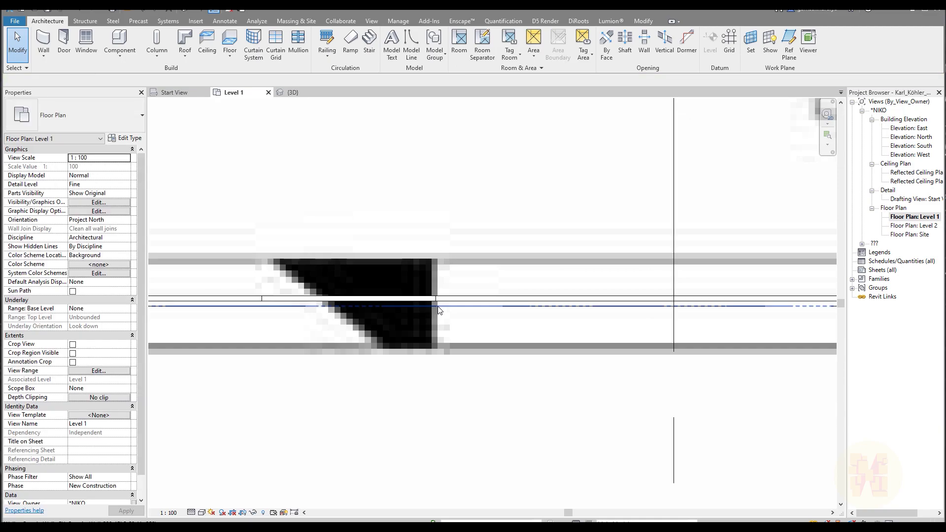
{"action": "left_click", "coordinate": [436, 306]}
{"action": "left_click", "coordinate": [348, 303]}
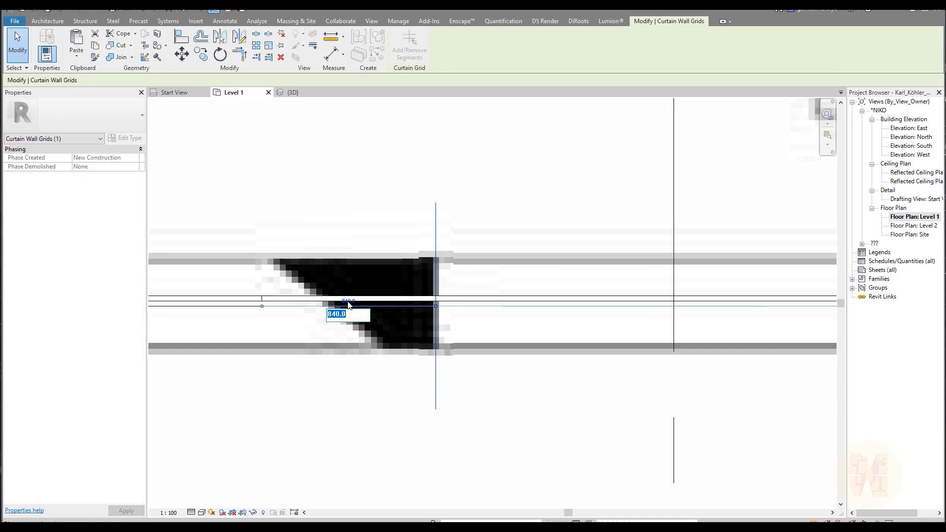
{"action": "type", "text": "8"}
{"action": "key", "text": "Return"}
{"action": "key", "text": "Escape"}
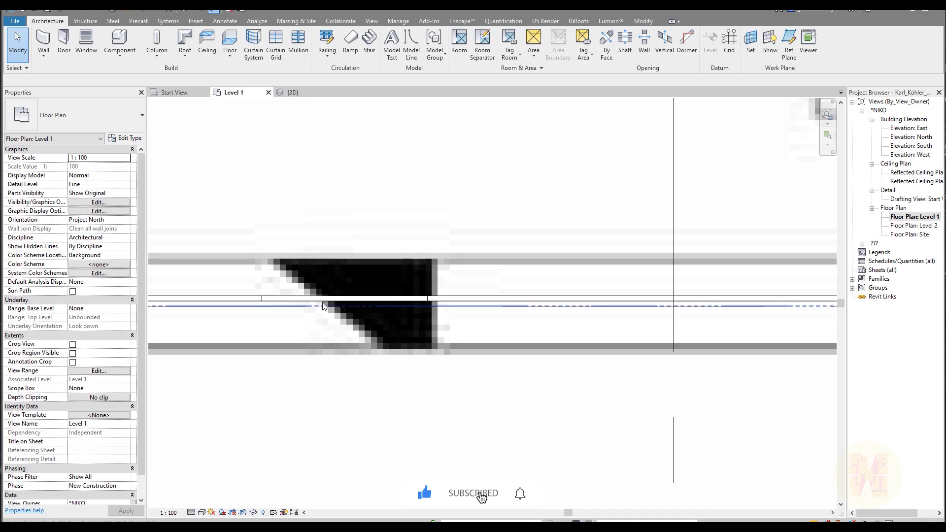
- Set the glazed bay between the first pier and the second pier between grids C and D to 4500 mm
{"action": "scroll", "coordinate": [324, 304], "scroll_direction": "down", "scroll_amount": 4}
{"action": "middle_click_drag", "start_coordinate": [395, 319], "coordinate": [283, 325]}
{"action": "scroll", "coordinate": [283, 321], "scroll_direction": "up", "scroll_amount": 1}
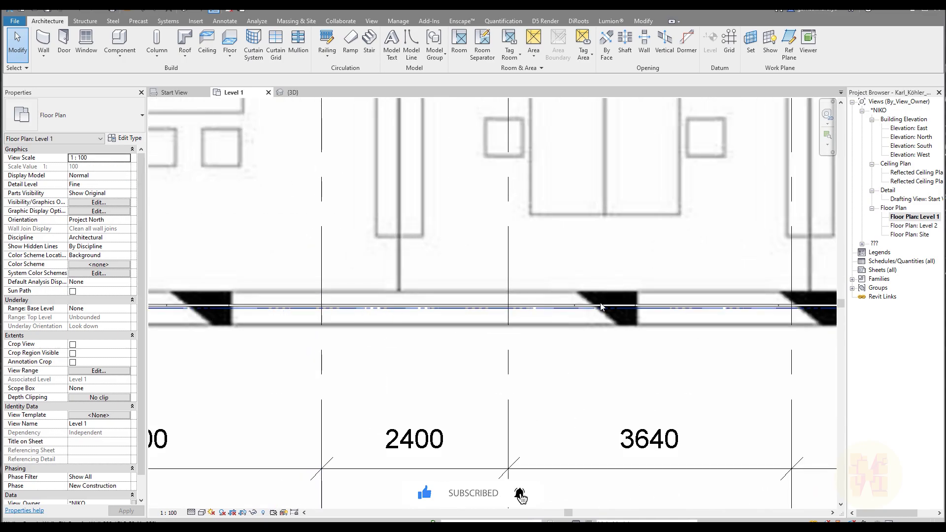
{"action": "left_click", "coordinate": [574, 322]}
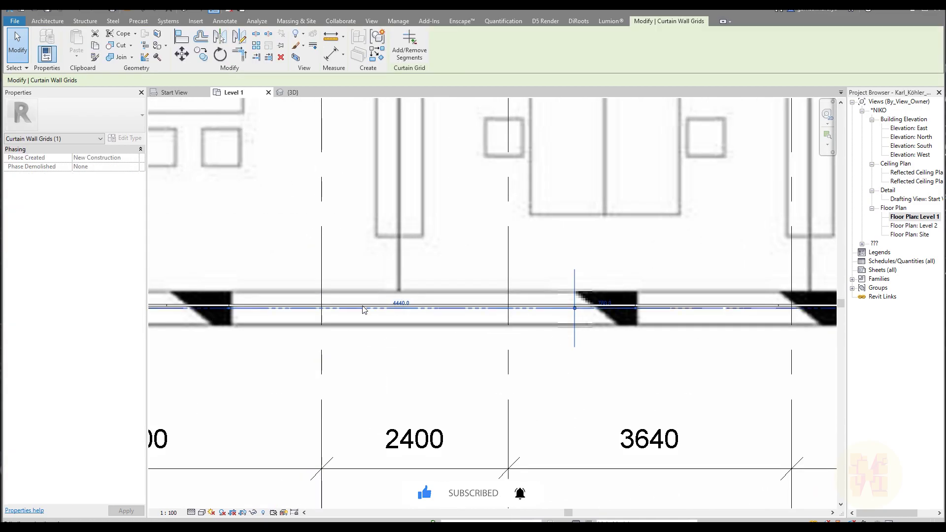
{"action": "middle_click_drag", "start_coordinate": [372, 365], "coordinate": [293, 370]}
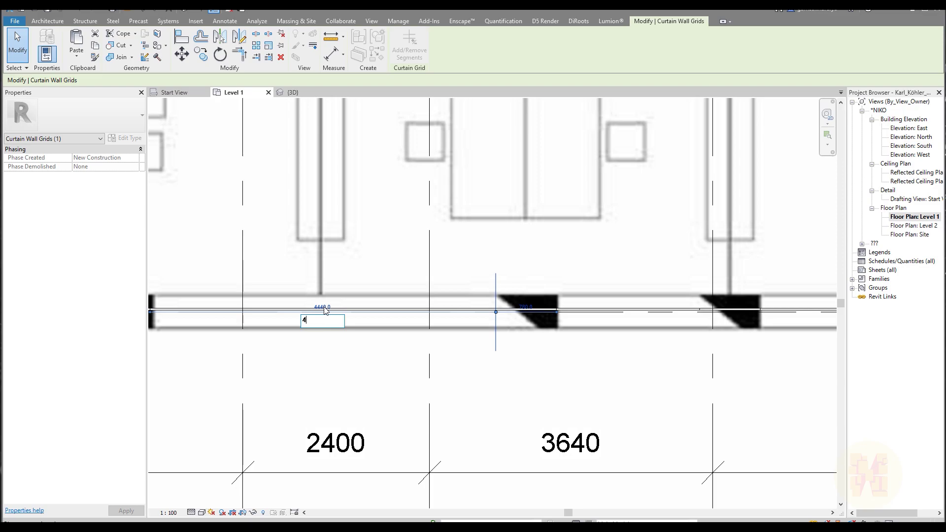
{"action": "type", "text": "0"}
{"action": "key", "text": "Return"}
{"action": "key", "text": "Escape"}
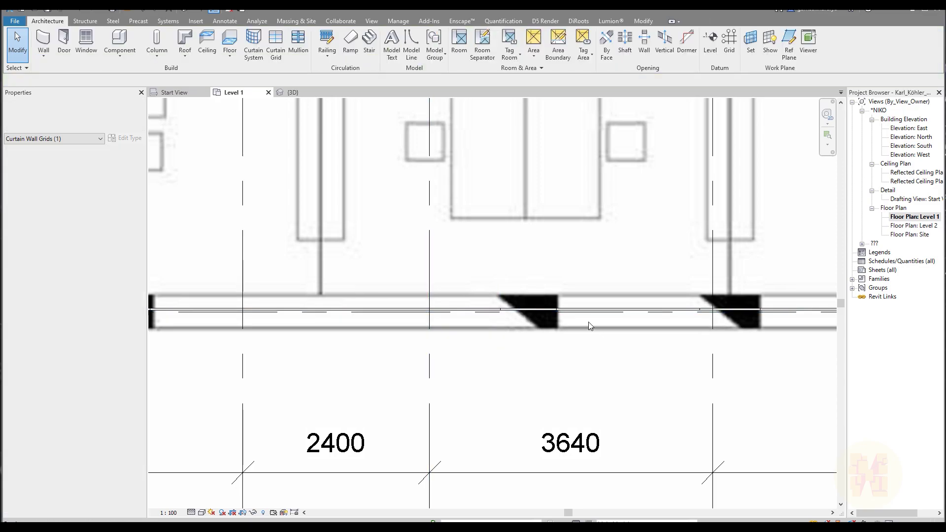
- Set the spacing between the two grid lines at the second pier to 800 mm
{"action": "scroll", "coordinate": [595, 311], "scroll_direction": "up", "scroll_amount": 3}
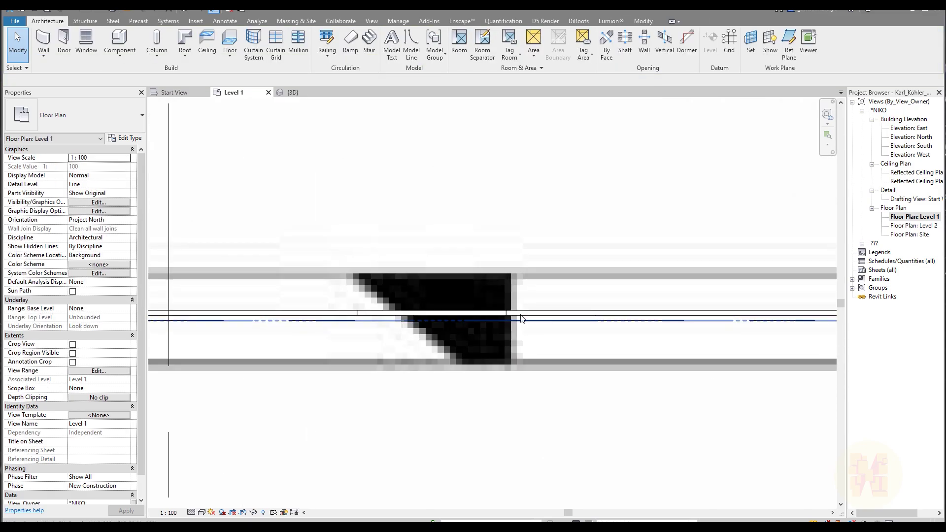
{"action": "left_click", "coordinate": [506, 326]}
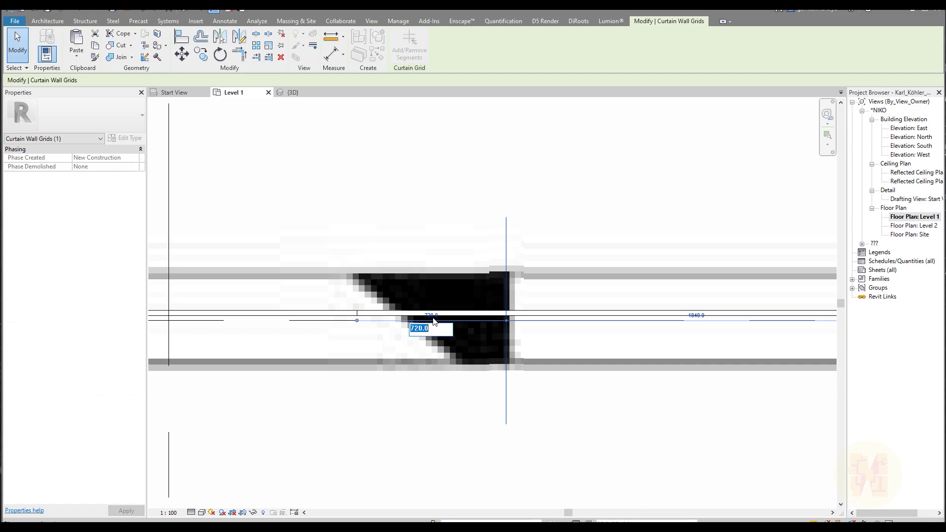
{"action": "key", "text": "Return"}
{"action": "key", "text": "Escape"}
- Set the bay between the second pier and the first grid line of the pier at grid D to 1700 mm
{"action": "scroll", "coordinate": [515, 291], "scroll_direction": "down", "scroll_amount": 3}
{"action": "middle_click_drag", "start_coordinate": [745, 308], "coordinate": [475, 308]}
{"action": "scroll", "coordinate": [476, 306], "scroll_direction": "up", "scroll_amount": 2}
{"action": "scroll", "coordinate": [286, 290], "scroll_direction": "up", "scroll_amount": 2}
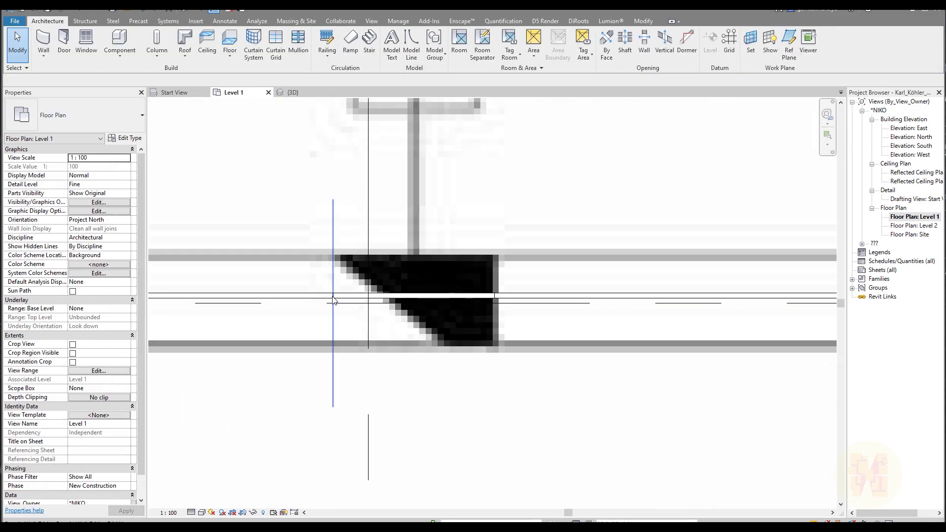
{"action": "left_click", "coordinate": [333, 302]}
{"action": "middle_click_drag", "start_coordinate": [160, 301], "coordinate": [295, 307]}
{"action": "left_click", "coordinate": [287, 303]}
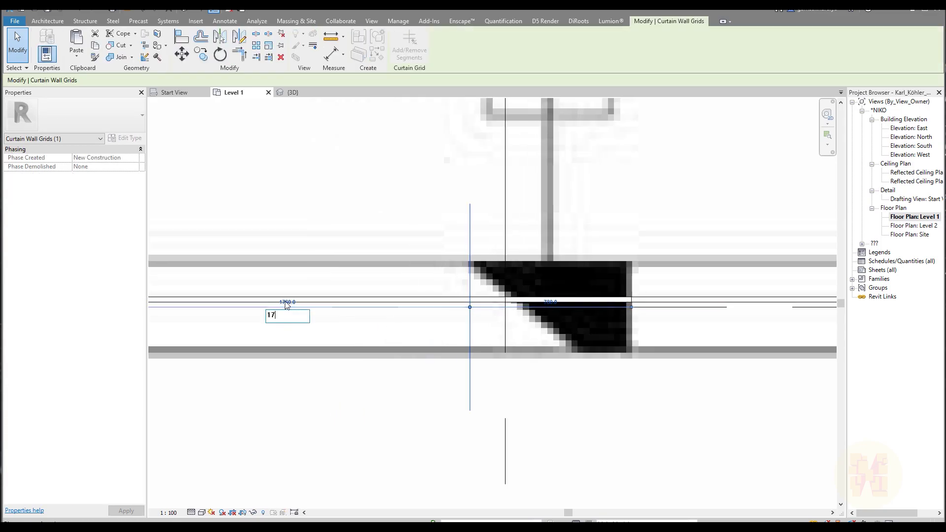
{"action": "key", "text": "Return"}
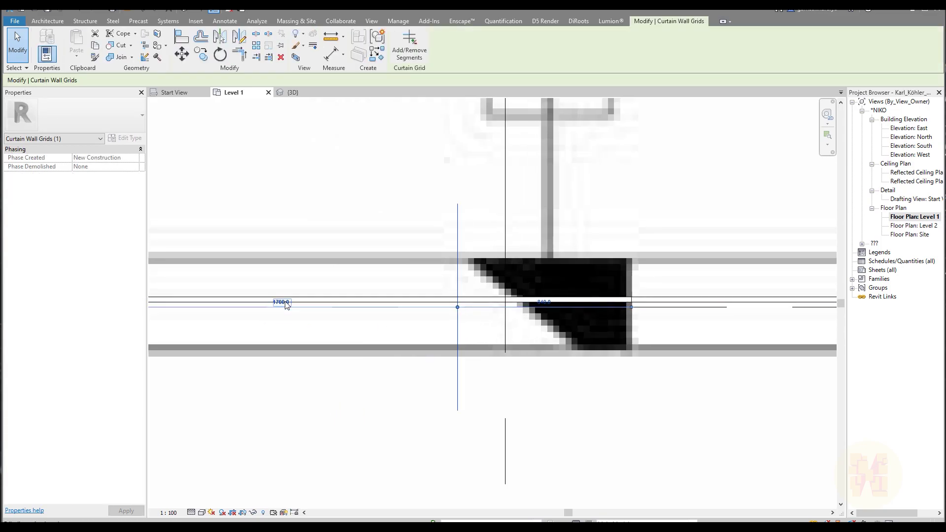
- Set the spacing between the two curtain grid lines of the pier at grid D to 800 mm
{"action": "left_click", "coordinate": [631, 306]}
{"action": "left_click", "coordinate": [545, 302]}
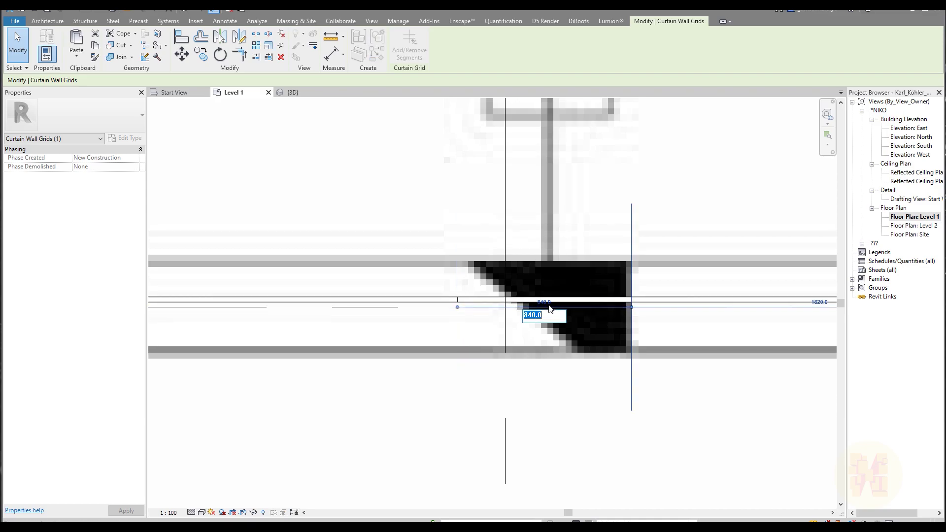
{"action": "key", "text": "Return"}
- Set the last curtain grid line 400 mm from the inner face of the concrete wall beyond grid D
{"action": "scroll", "coordinate": [550, 304], "scroll_direction": "down", "scroll_amount": 3}
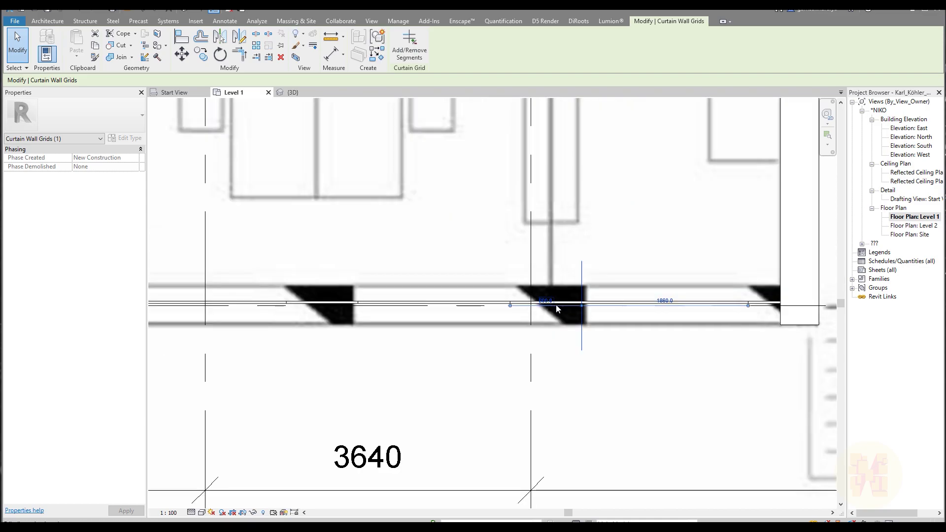
{"action": "middle_click_drag", "start_coordinate": [551, 304], "coordinate": [285, 315]}
{"action": "scroll", "coordinate": [476, 308], "scroll_direction": "up", "scroll_amount": 3}
{"action": "scroll", "coordinate": [348, 327], "scroll_direction": "up", "scroll_amount": 2}
{"action": "middle_click_drag", "start_coordinate": [347, 327], "coordinate": [498, 297]}
{"action": "key", "text": "Escape"}
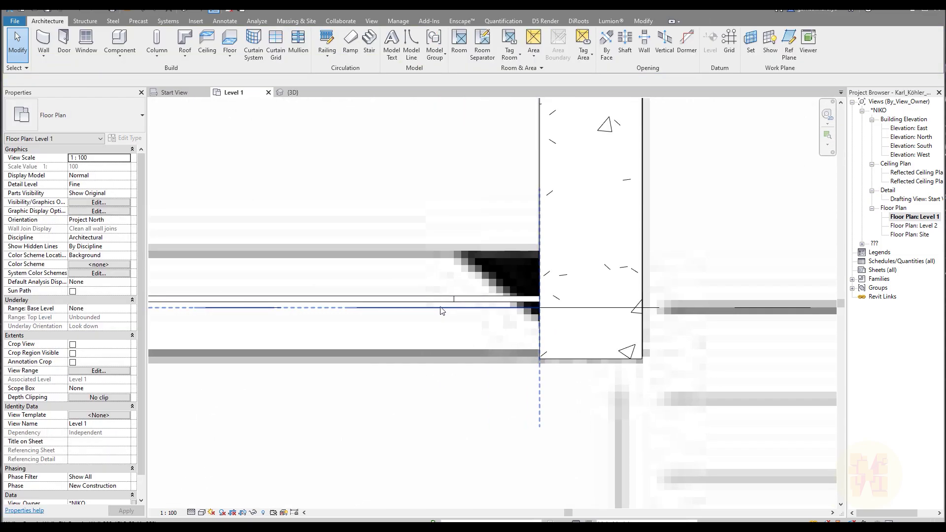
{"action": "left_click", "coordinate": [454, 301]}
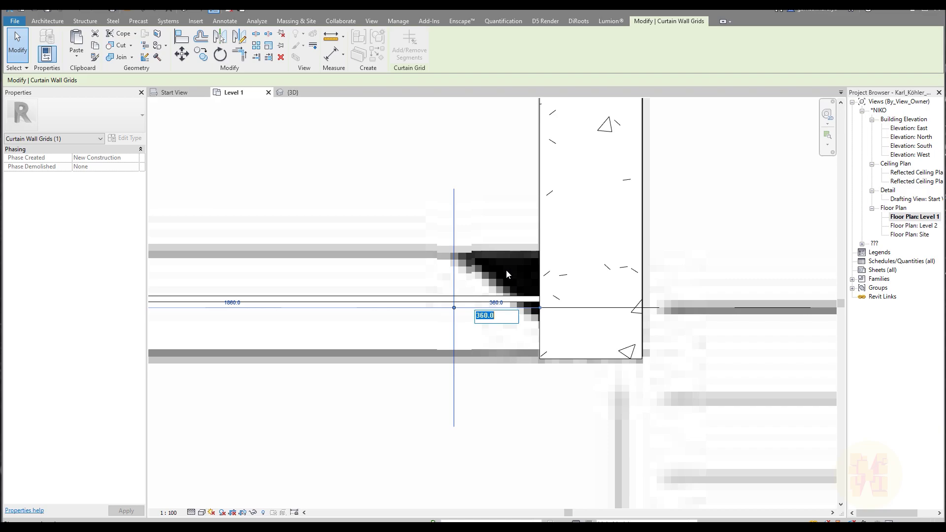
{"action": "type", "text": "400"}
{"action": "key", "text": "Return"}
{"action": "key", "text": "Escape"}
- Review the curtain grid layout between grids B and D and compare it with the building photo on the Start View
{"action": "scroll", "coordinate": [475, 246], "scroll_direction": "down", "scroll_amount": 4}
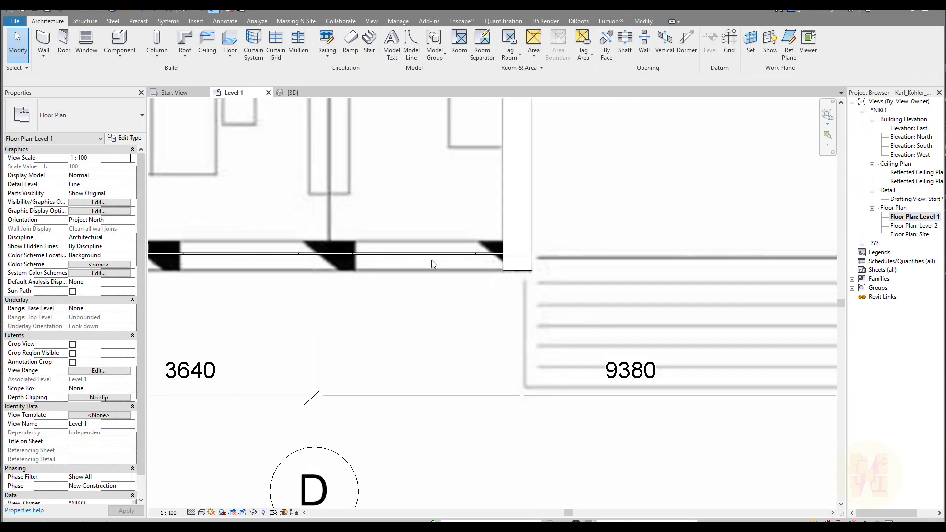
{"action": "middle_click_drag", "start_coordinate": [366, 254], "coordinate": [524, 246]}
{"action": "middle_click_drag", "start_coordinate": [384, 277], "coordinate": [523, 272]}
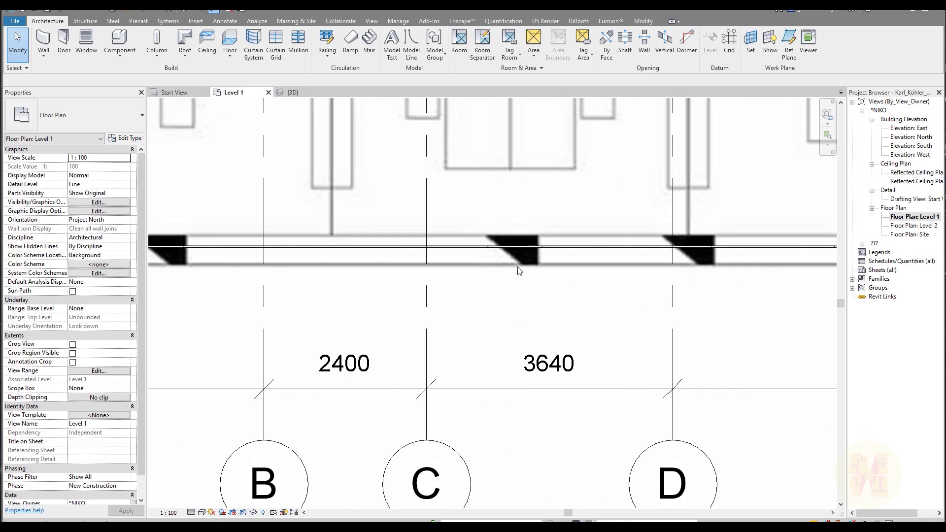
{"action": "left_click", "coordinate": [178, 93]}
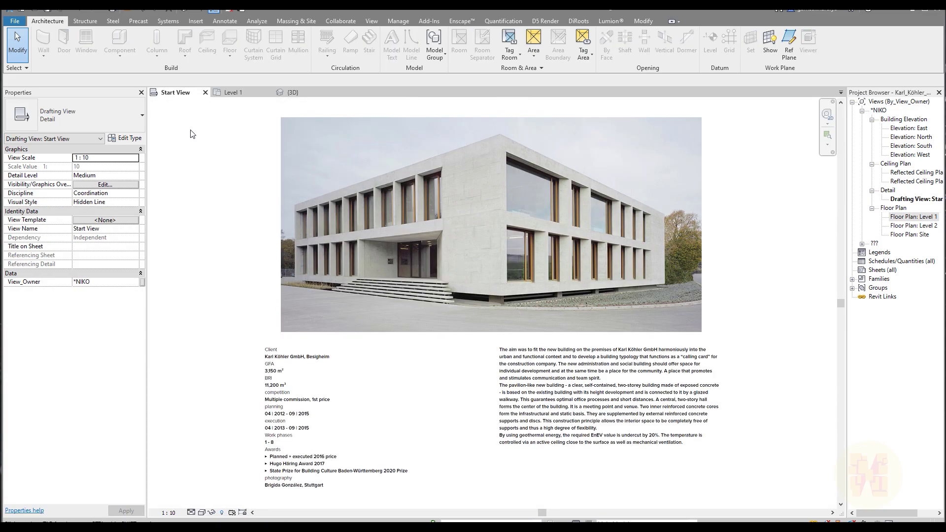
- Examine the narrow window sections beside the concrete piers on both floors in the building photo
{"action": "scroll", "coordinate": [402, 247], "scroll_direction": "up", "scroll_amount": 5}
{"action": "middle_click_drag", "start_coordinate": [404, 249], "coordinate": [69, 239]}
{"action": "scroll", "coordinate": [407, 233], "scroll_direction": "up", "scroll_amount": 2}
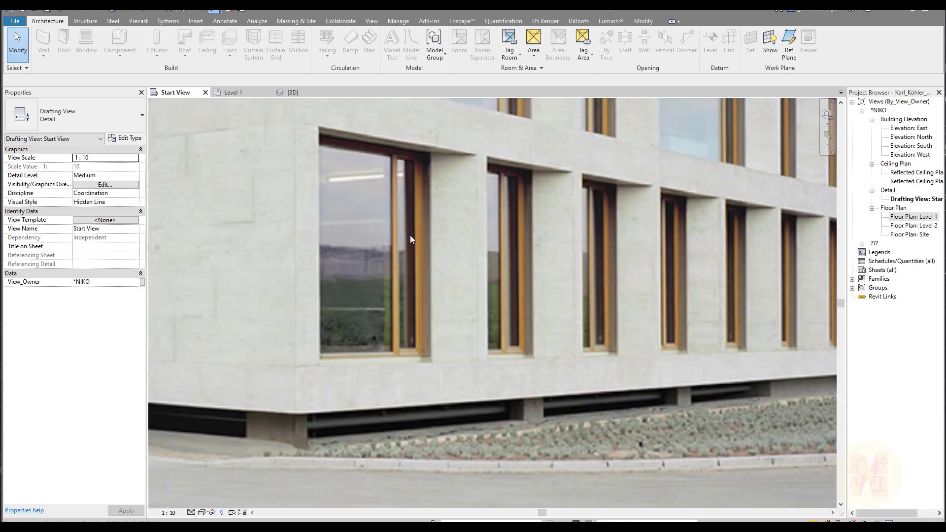
{"action": "scroll", "coordinate": [398, 236], "scroll_direction": "down", "scroll_amount": 2}
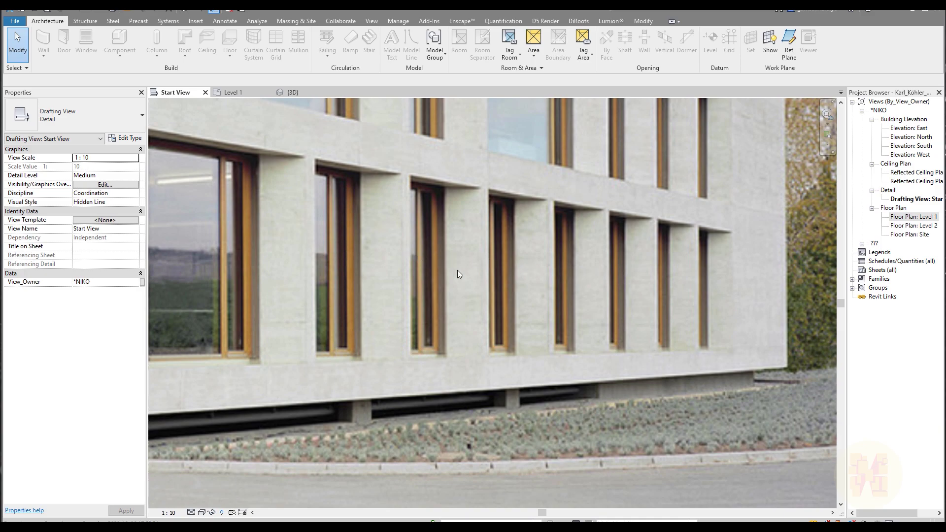
{"action": "middle_click_drag", "start_coordinate": [328, 153], "coordinate": [359, 306]}
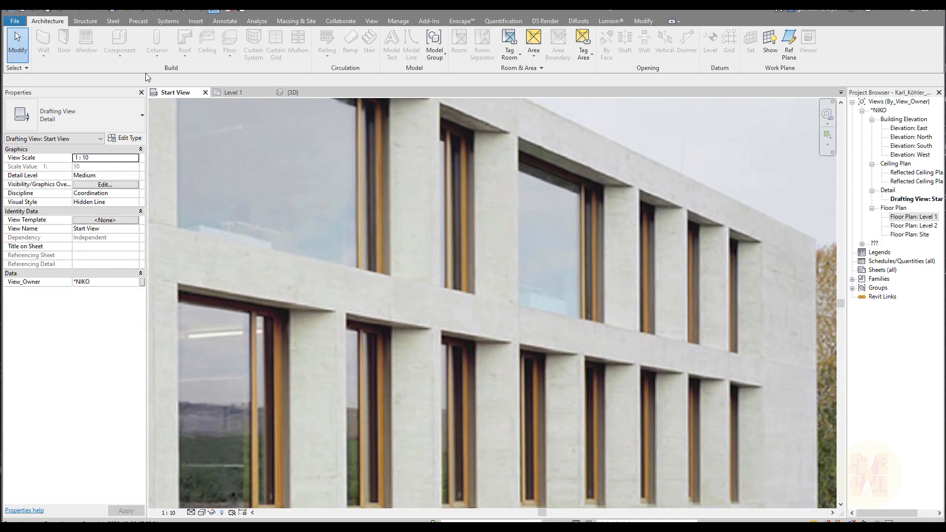
- On the Level 1 plan, add a curtain grid line about 400 mm to the left of the front curtain wall's first pier
{"action": "left_click", "coordinate": [239, 95]}
{"action": "scroll", "coordinate": [421, 259], "scroll_direction": "down", "scroll_amount": 4}
{"action": "middle_click_drag", "start_coordinate": [334, 271], "coordinate": [424, 271]}
{"action": "scroll", "coordinate": [405, 248], "scroll_direction": "up", "scroll_amount": 3}
{"action": "scroll", "coordinate": [407, 248], "scroll_direction": "up", "scroll_amount": 4}
{"action": "left_click", "coordinate": [274, 52]}
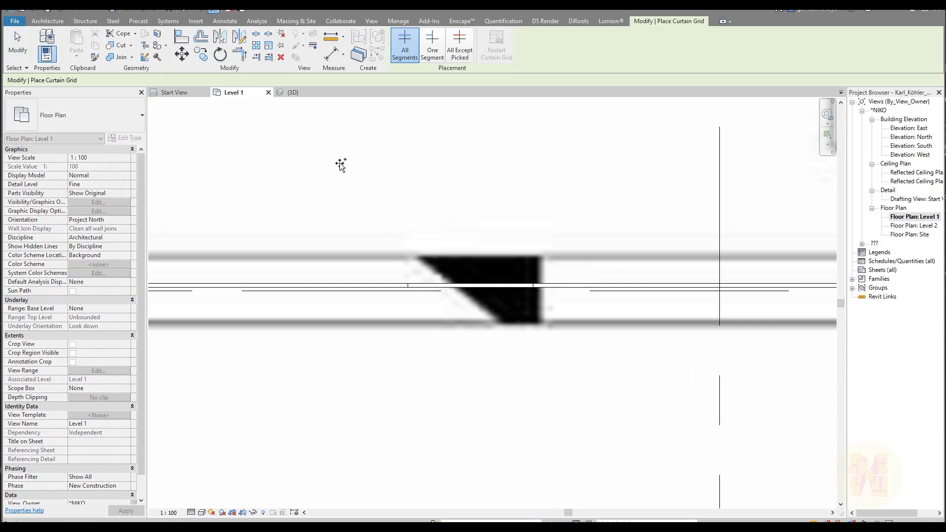
{"action": "scroll", "coordinate": [394, 255], "scroll_direction": "up", "scroll_amount": 3}
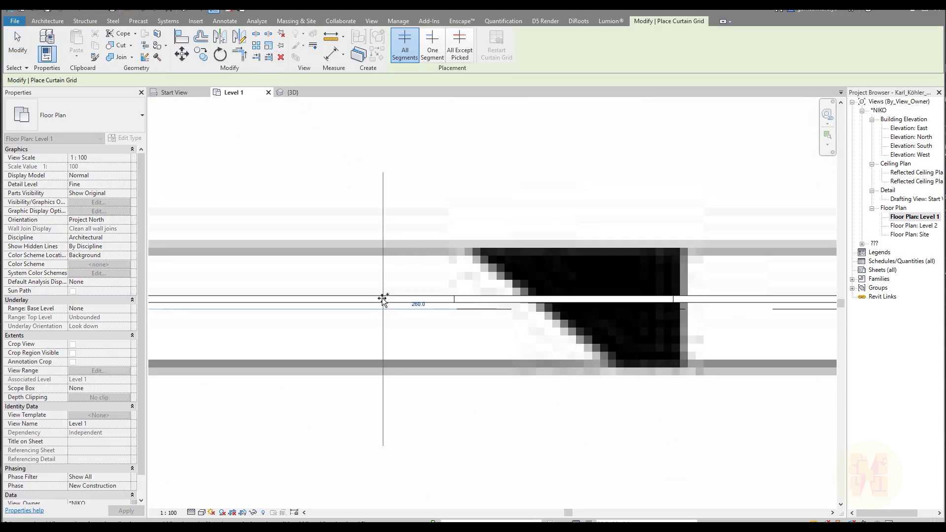
{"action": "left_click", "coordinate": [344, 298]}
- Add a curtain grid line about 400 mm to the left of the second pier
{"action": "scroll", "coordinate": [439, 216], "scroll_direction": "down", "scroll_amount": 4}
{"action": "middle_click_drag", "start_coordinate": [640, 261], "coordinate": [321, 278]}
{"action": "scroll", "coordinate": [571, 255], "scroll_direction": "up", "scroll_amount": 2}
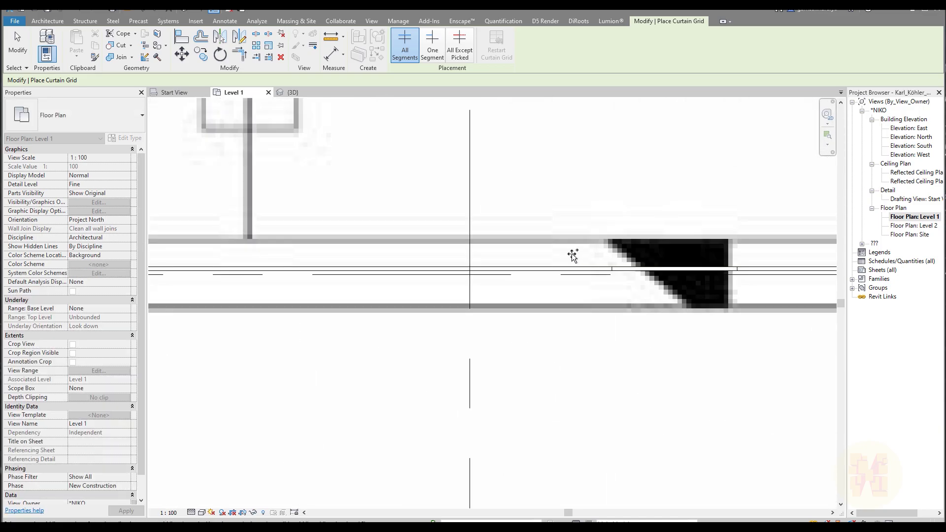
{"action": "scroll", "coordinate": [573, 254], "scroll_direction": "up", "scroll_amount": 1}
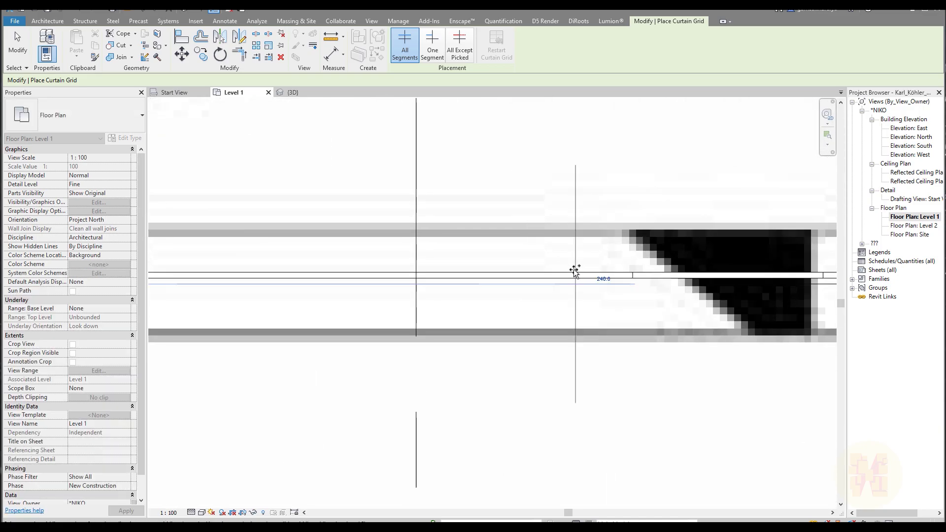
{"action": "left_click", "coordinate": [537, 275]}
- Add a curtain grid line 400 mm to the left of the pier at grid D
{"action": "scroll", "coordinate": [399, 275], "scroll_direction": "down", "scroll_amount": 4}
{"action": "middle_click_drag", "start_coordinate": [658, 312], "coordinate": [463, 317]}
{"action": "scroll", "coordinate": [449, 291], "scroll_direction": "up", "scroll_amount": 2}
{"action": "scroll", "coordinate": [403, 286], "scroll_direction": "up", "scroll_amount": 2}
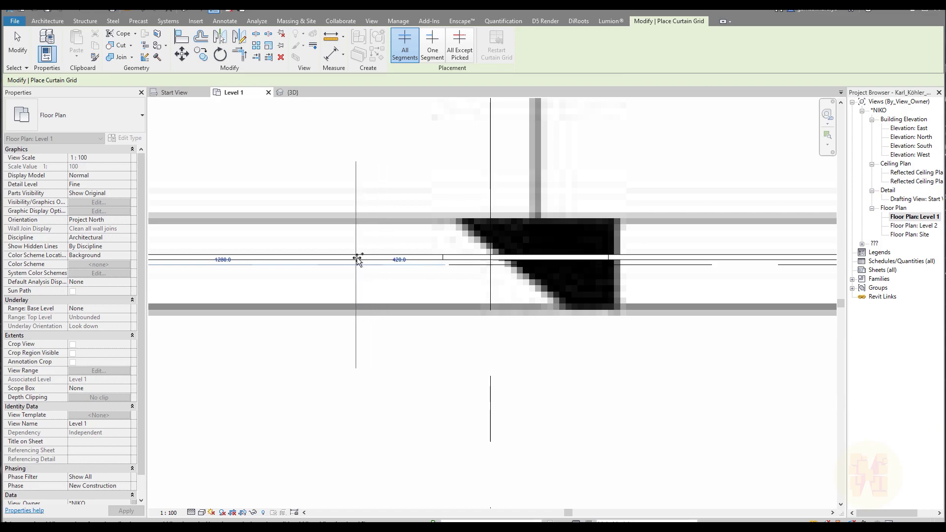
- Add a curtain grid line about 400 mm to the left of the last pier beside the end concrete wall, and finish grid placement
{"action": "scroll", "coordinate": [433, 229], "scroll_direction": "down", "scroll_amount": 3}
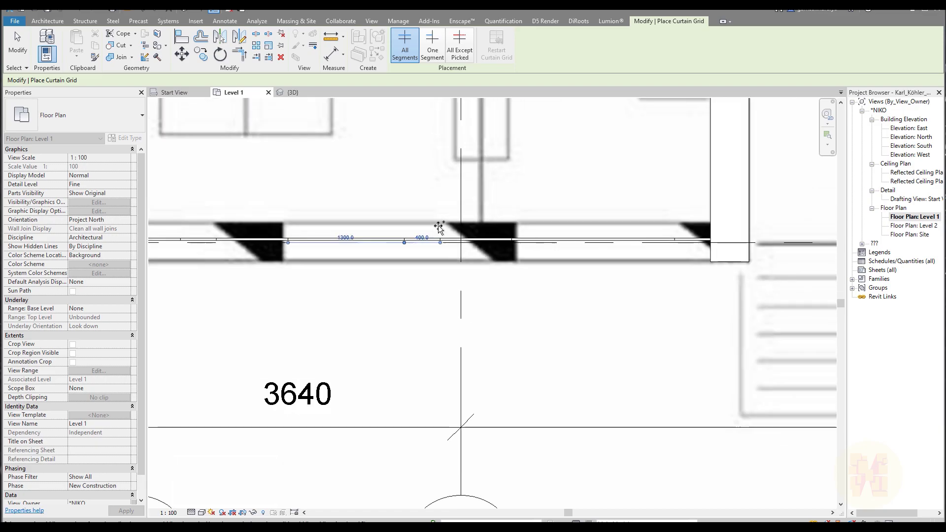
{"action": "scroll", "coordinate": [462, 232], "scroll_direction": "up", "scroll_amount": 5}
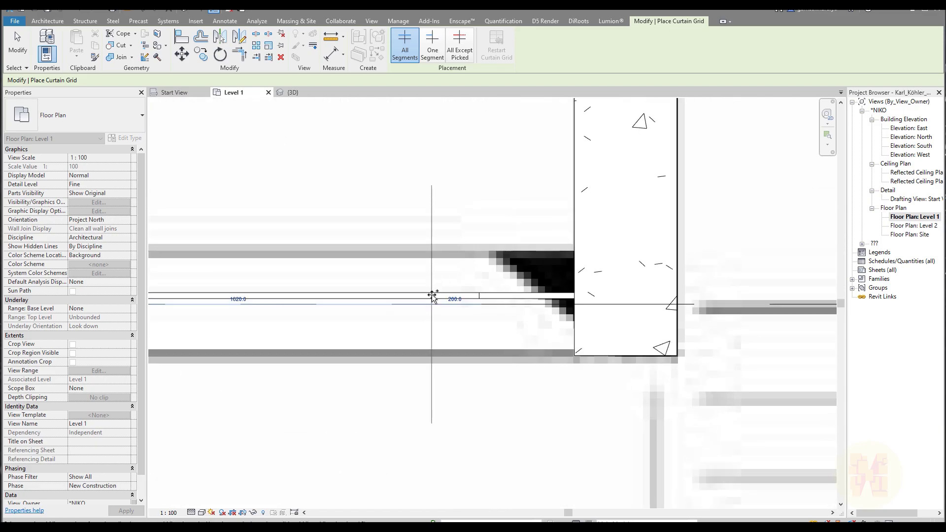
{"action": "left_click", "coordinate": [383, 294]}
{"action": "key", "text": "Escape"}
- In the 3D view, examine the front curtain wall's divisions and check the panel type of the wide framed sample panel
{"action": "left_click", "coordinate": [293, 92]}
{"action": "middle_click_drag", "start_coordinate": [480, 276], "coordinate": [333, 353], "text": "shift"}
{"action": "scroll", "coordinate": [501, 345], "scroll_direction": "up", "scroll_amount": 4}
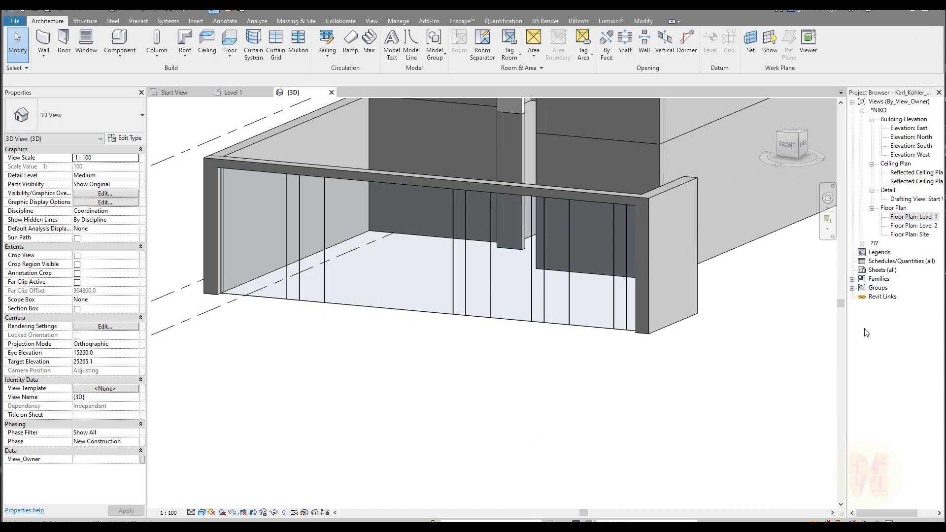
{"action": "scroll", "coordinate": [637, 306], "scroll_direction": "down", "scroll_amount": 3}
{"action": "middle_click_drag", "start_coordinate": [802, 298], "coordinate": [281, 304]}
{"action": "scroll", "coordinate": [506, 214], "scroll_direction": "up", "scroll_amount": 2}
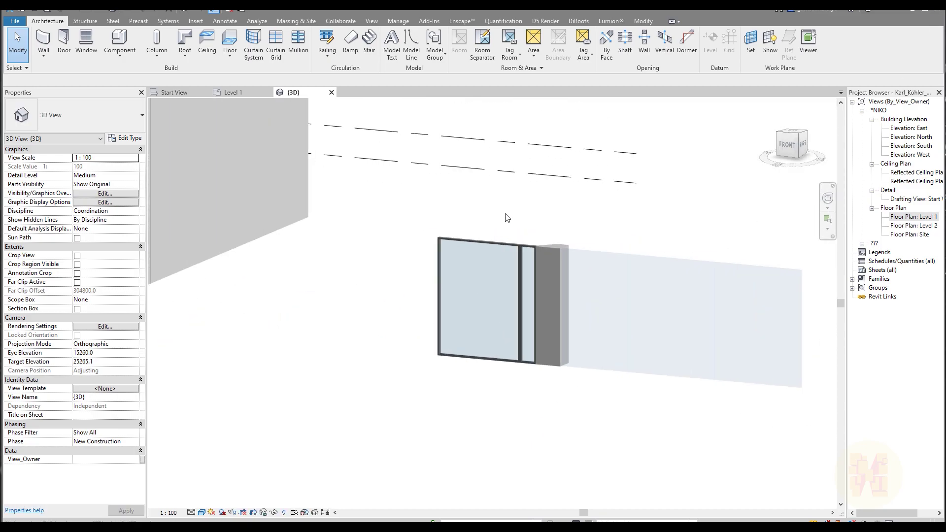
{"action": "scroll", "coordinate": [481, 365], "scroll_direction": "up", "scroll_amount": 3}
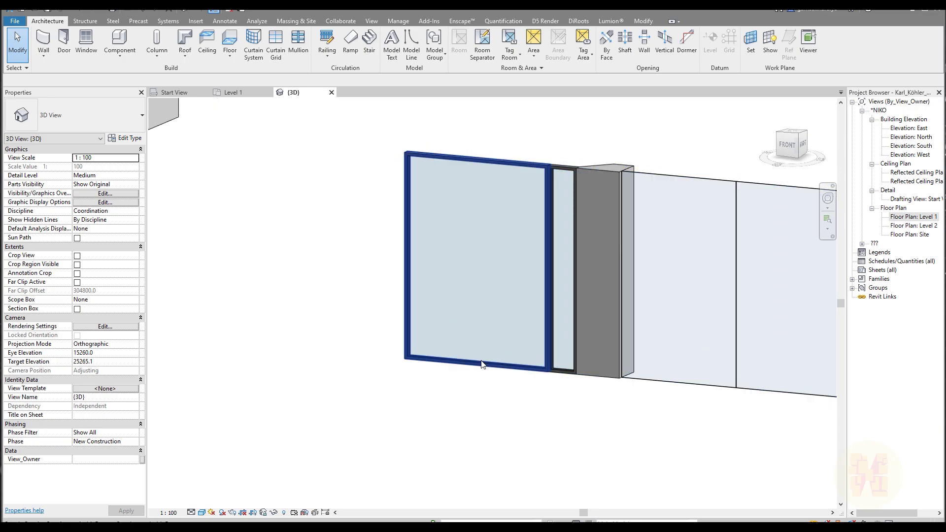
{"action": "left_click", "coordinate": [481, 365]}
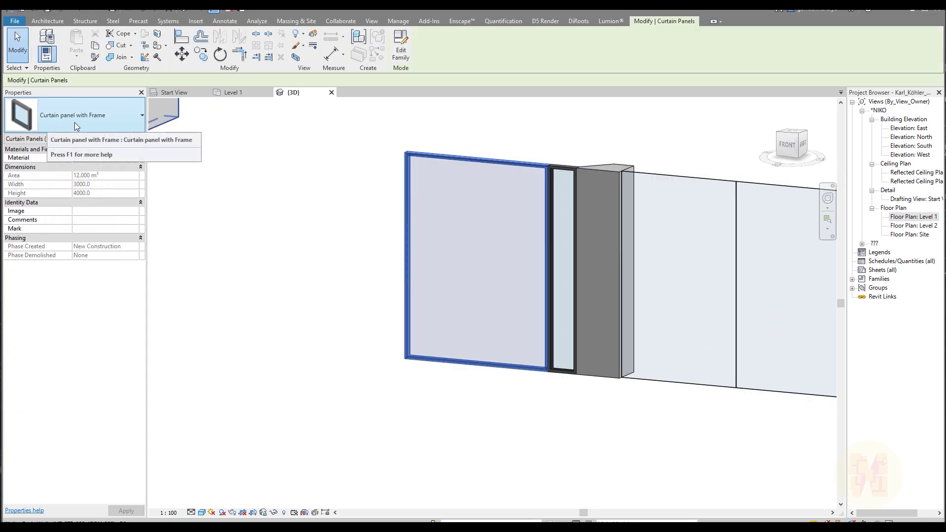
{"action": "left_click", "coordinate": [352, 277]}
- Check the panel type and properties of the narrow framed sample panel beside the solid pier
{"action": "scroll", "coordinate": [354, 279], "scroll_direction": "down", "scroll_amount": 3}
{"action": "middle_click_drag", "start_coordinate": [296, 322], "coordinate": [212, 320]}
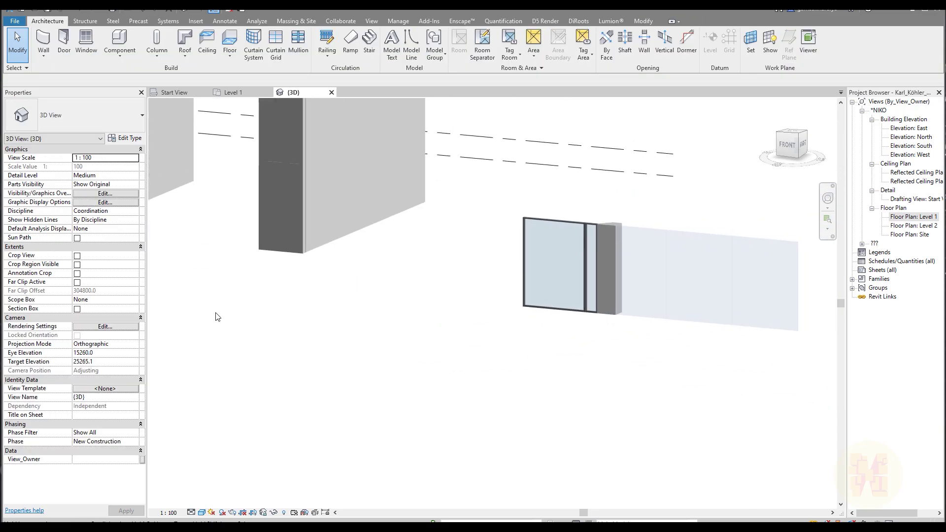
{"action": "scroll", "coordinate": [577, 232], "scroll_direction": "up", "scroll_amount": 5}
{"action": "key", "text": "Tab"}
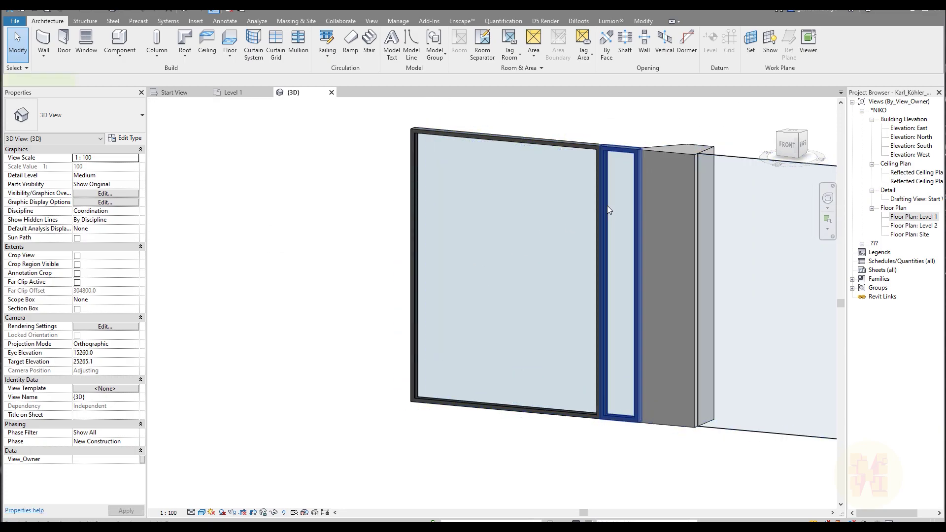
{"action": "left_click", "coordinate": [610, 210]}
{"action": "left_click", "coordinate": [253, 281]}
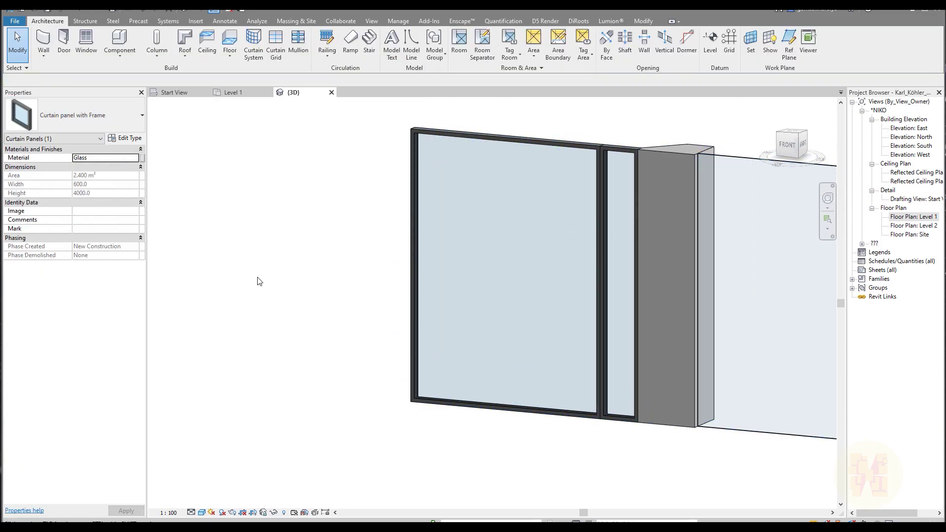
- Change the front curtain wall's first wide panel, next to the left concrete wall, to the type Curtain panel with Frame
{"action": "scroll", "coordinate": [548, 331], "scroll_direction": "down", "scroll_amount": 5}
{"action": "scroll", "coordinate": [414, 352], "scroll_direction": "up", "scroll_amount": 10}
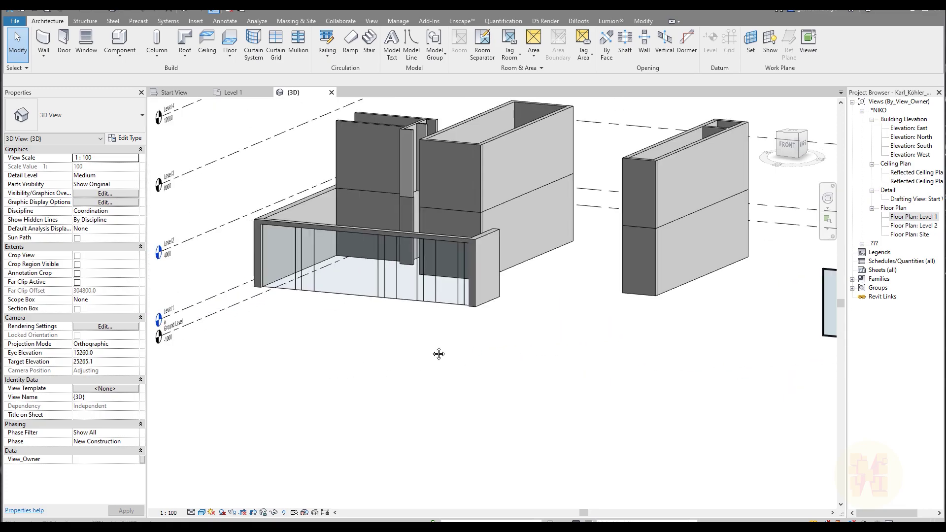
{"action": "middle_click_drag", "start_coordinate": [348, 336], "coordinate": [365, 346]}
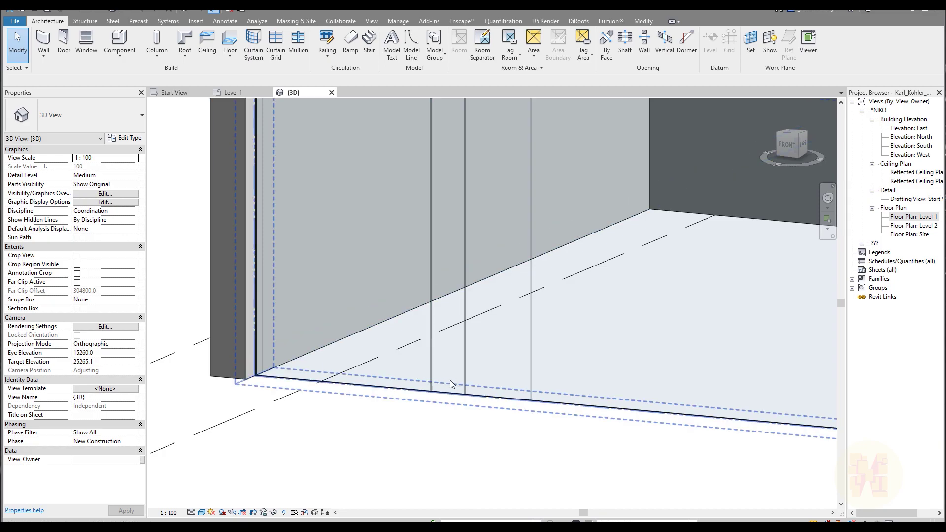
{"action": "key", "text": "Tab"}
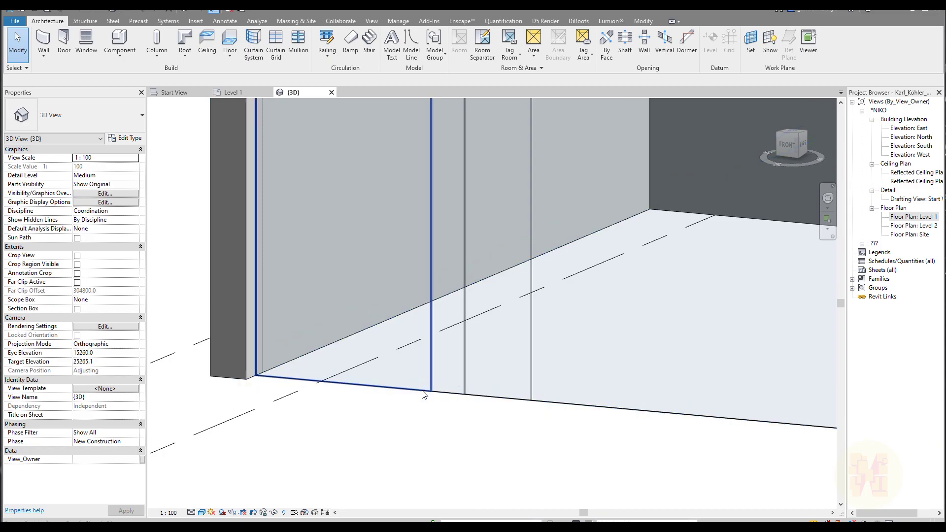
{"action": "left_click", "coordinate": [423, 392]}
{"action": "left_click", "coordinate": [56, 117]}
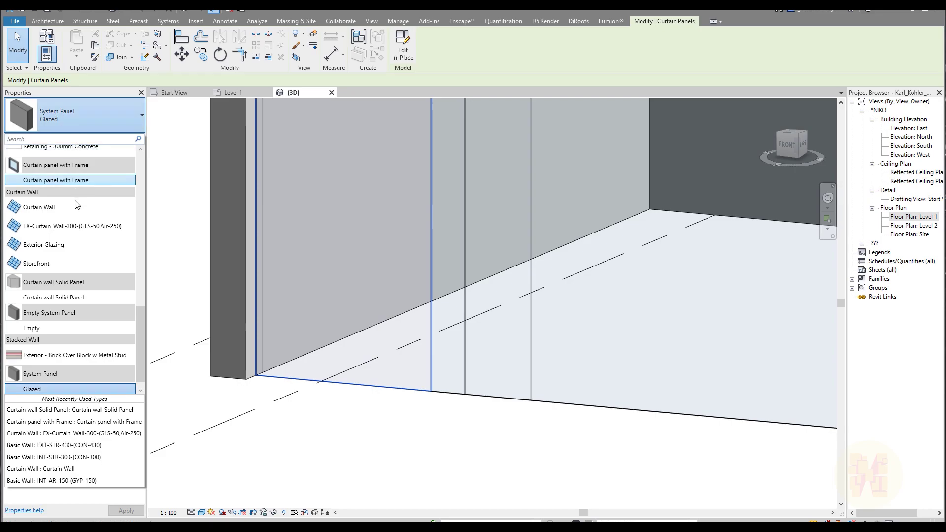
{"action": "scroll", "coordinate": [85, 256], "scroll_direction": "down", "scroll_amount": 1}
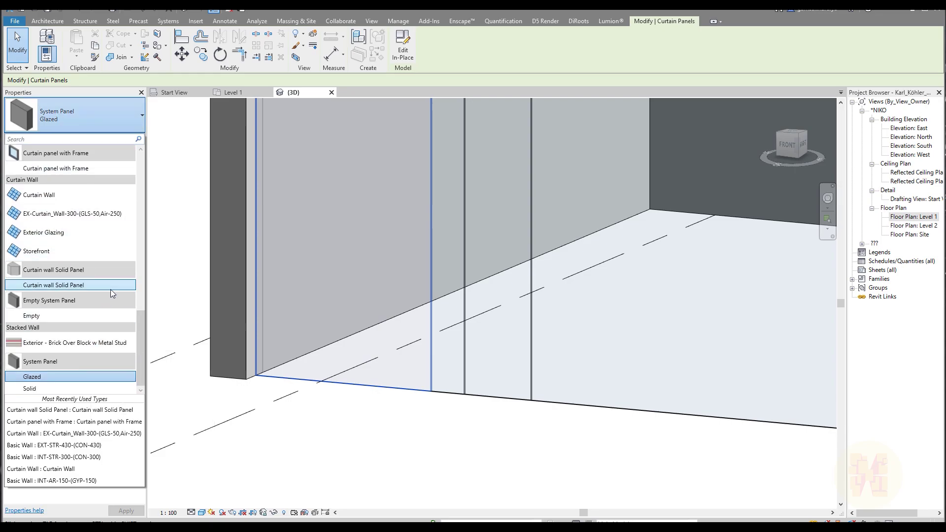
{"action": "scroll", "coordinate": [111, 289], "scroll_direction": "up", "scroll_amount": 5}
{"action": "scroll", "coordinate": [112, 293], "scroll_direction": "up", "scroll_amount": 3}
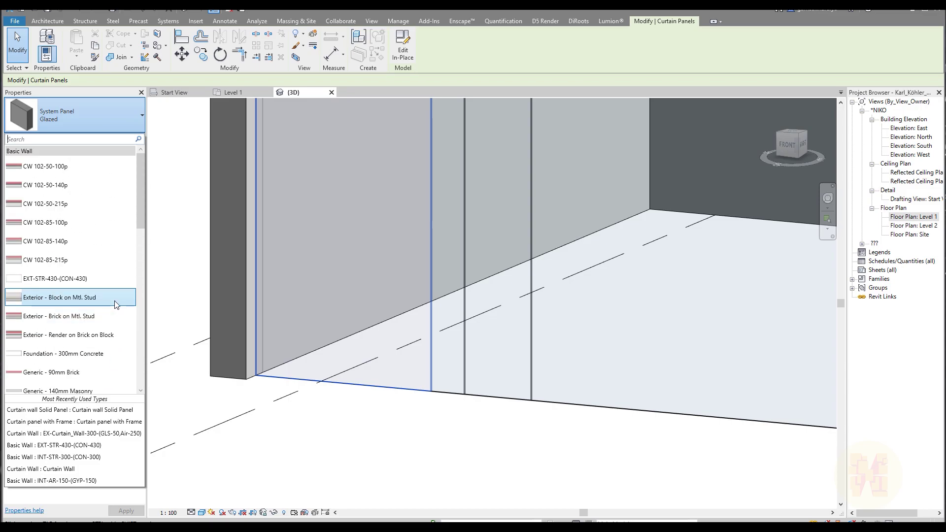
{"action": "scroll", "coordinate": [116, 281], "scroll_direction": "down", "scroll_amount": 5}
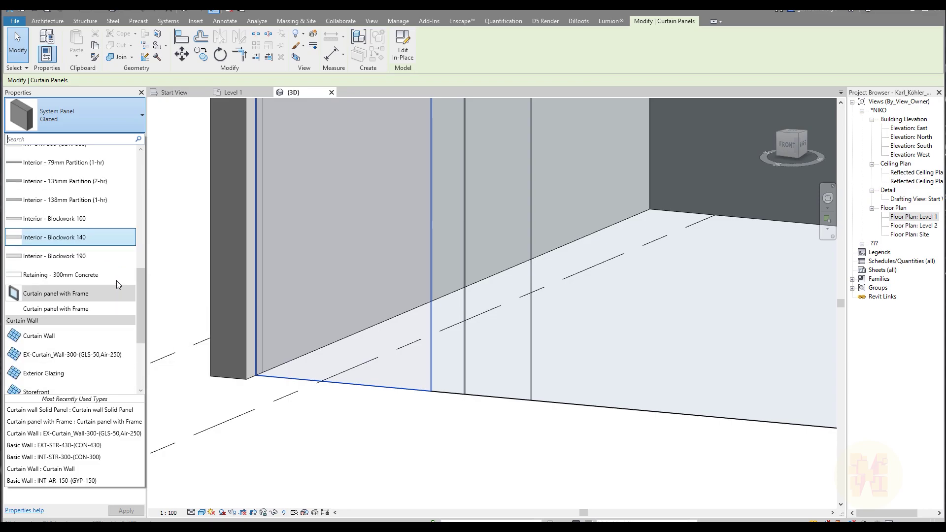
{"action": "left_click", "coordinate": [60, 309]}
{"action": "left_click", "coordinate": [476, 461]}
- Change the wide glazed panel between the first and second piers to the type Curtain panel with Frame
{"action": "scroll", "coordinate": [483, 396], "scroll_direction": "down", "scroll_amount": 4}
{"action": "middle_click_drag", "start_coordinate": [545, 419], "coordinate": [409, 368]}
{"action": "scroll", "coordinate": [370, 329], "scroll_direction": "up", "scroll_amount": 4}
{"action": "scroll", "coordinate": [457, 380], "scroll_direction": "up", "scroll_amount": 1}
{"action": "middle_click_drag", "start_coordinate": [501, 431], "coordinate": [301, 387]}
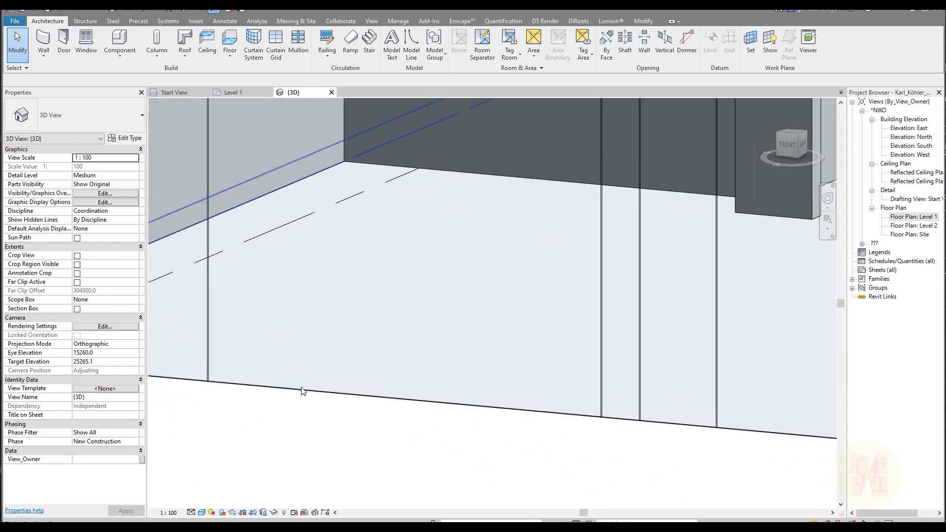
{"action": "left_click", "coordinate": [302, 391]}
{"action": "left_click", "coordinate": [72, 111]}
{"action": "scroll", "coordinate": [73, 315], "scroll_direction": "up", "scroll_amount": 1}
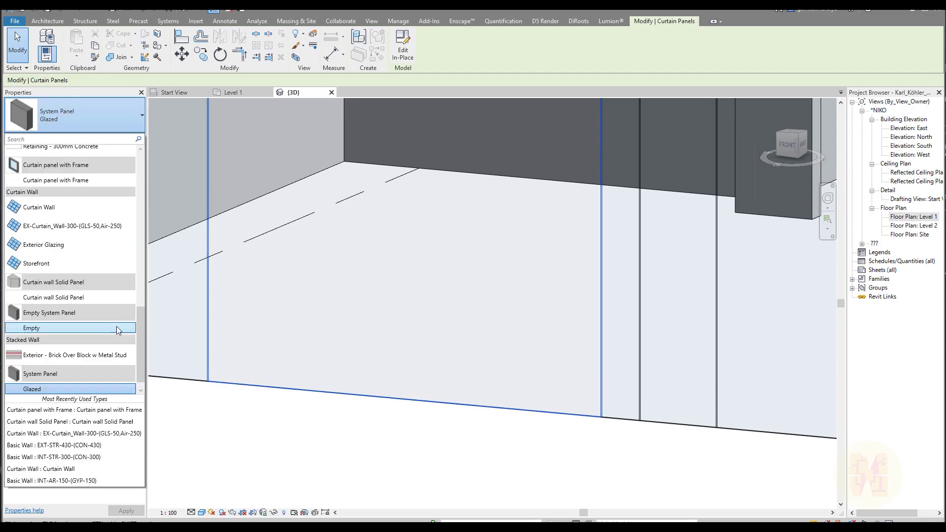
{"action": "scroll", "coordinate": [75, 316], "scroll_direction": "up", "scroll_amount": 1}
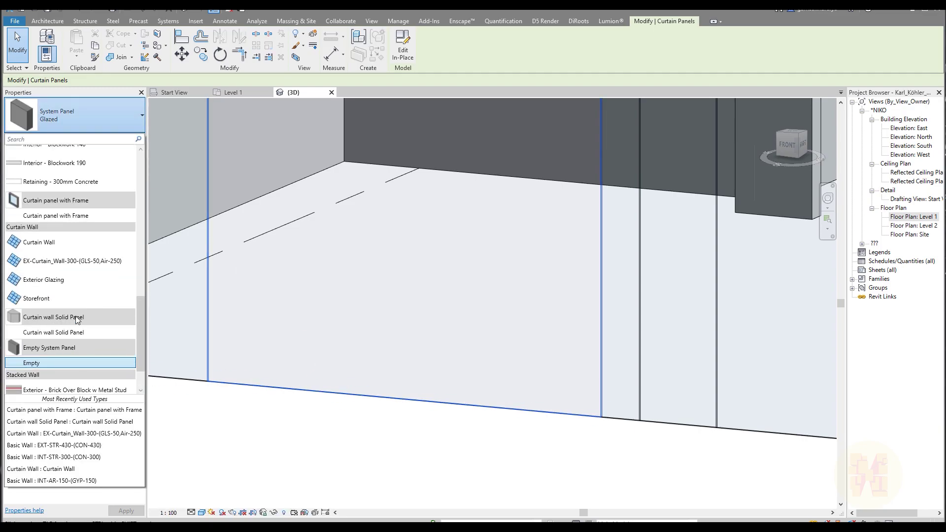
{"action": "left_click", "coordinate": [67, 213]}
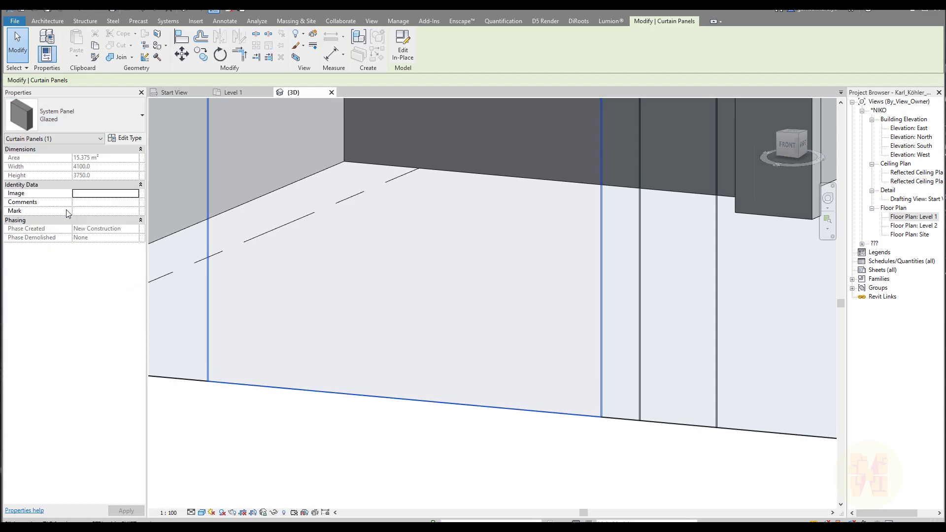
{"action": "left_click", "coordinate": [75, 120]}
{"action": "scroll", "coordinate": [74, 286], "scroll_direction": "up", "scroll_amount": 1}
{"action": "left_click", "coordinate": [79, 180]}
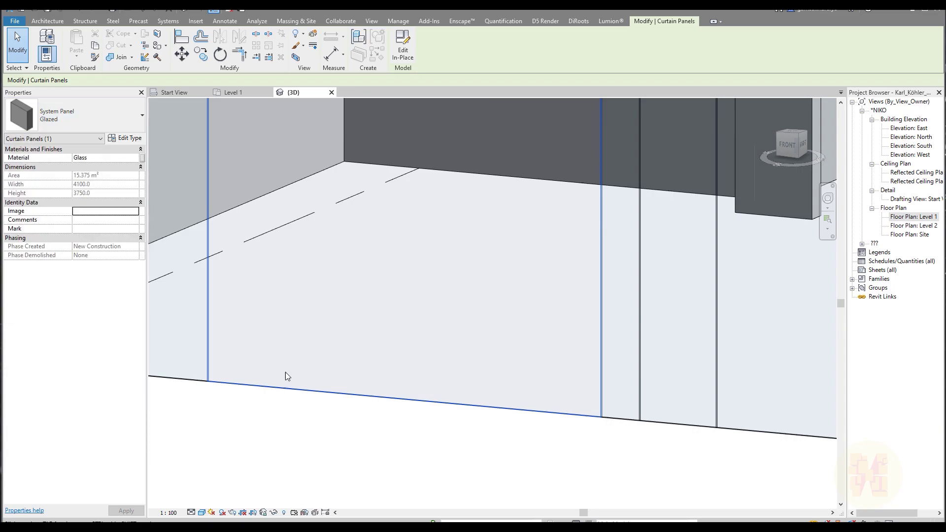
{"action": "left_click", "coordinate": [359, 444]}
- Change the wider glazed panel between the second pier and the pier at grid D to Curtain panel with Frame
{"action": "scroll", "coordinate": [359, 439], "scroll_direction": "down", "scroll_amount": 3}
{"action": "middle_click_drag", "start_coordinate": [616, 414], "coordinate": [406, 368]}
{"action": "scroll", "coordinate": [407, 369], "scroll_direction": "up", "scroll_amount": 2}
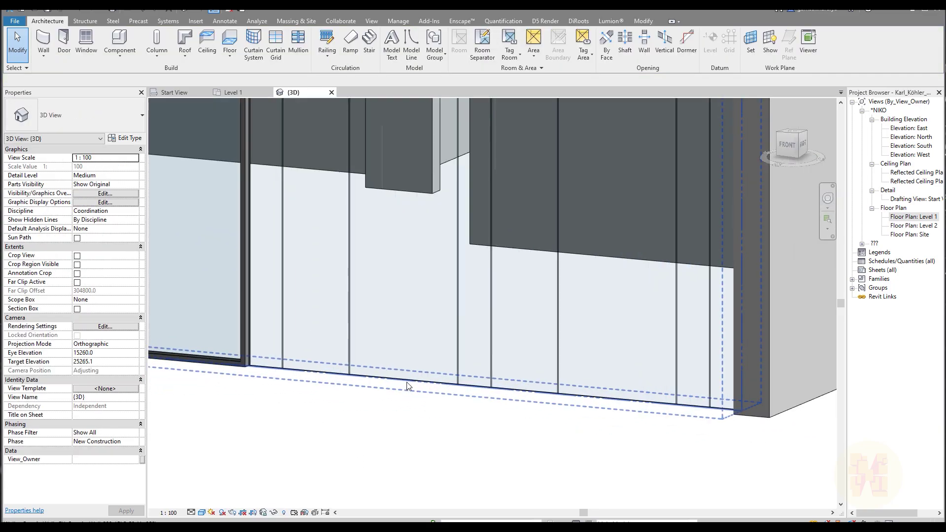
{"action": "left_click", "coordinate": [409, 379]}
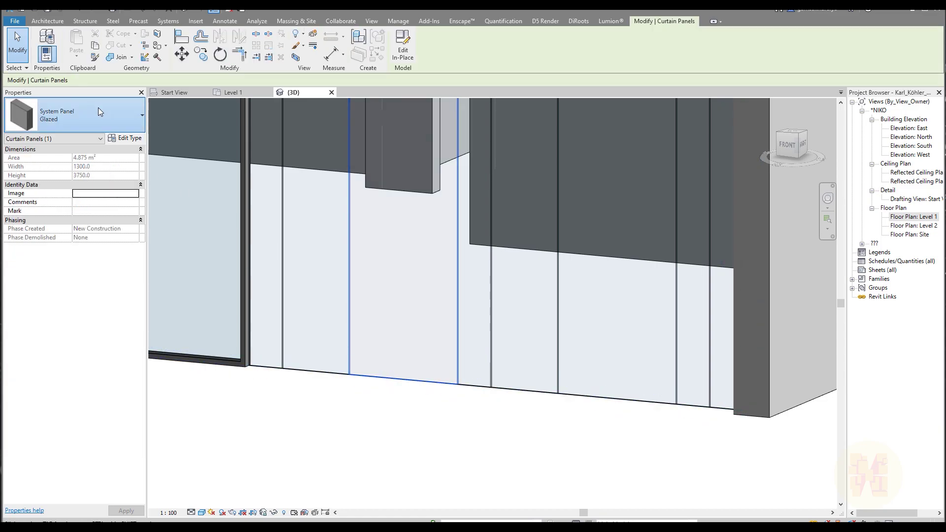
{"action": "left_click", "coordinate": [97, 110]}
{"action": "left_click", "coordinate": [73, 186]}
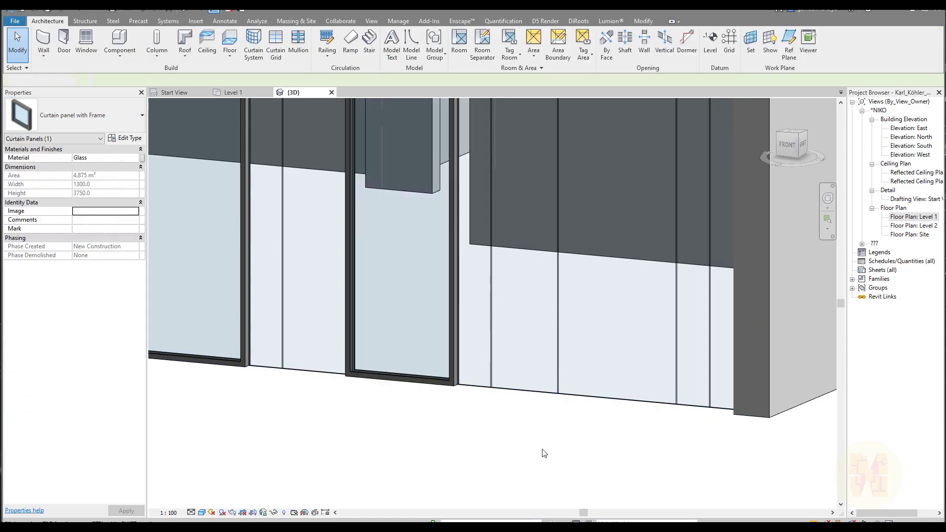
- Change the wider glazed panel between the pier at grid D and the end concrete wall to Curtain panel with Frame
{"action": "left_click", "coordinate": [592, 400]}
{"action": "left_click", "coordinate": [591, 400]}
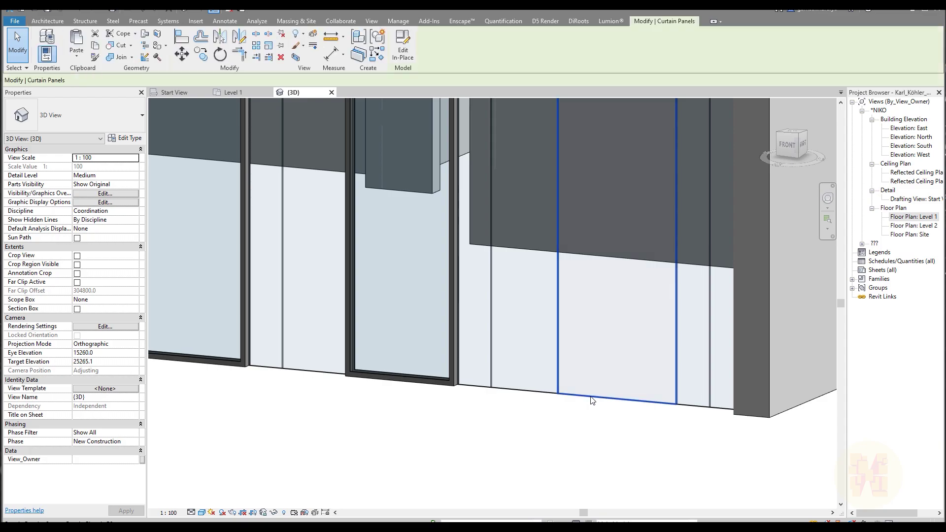
{"action": "middle_click_drag", "start_coordinate": [565, 368], "coordinate": [400, 361]}
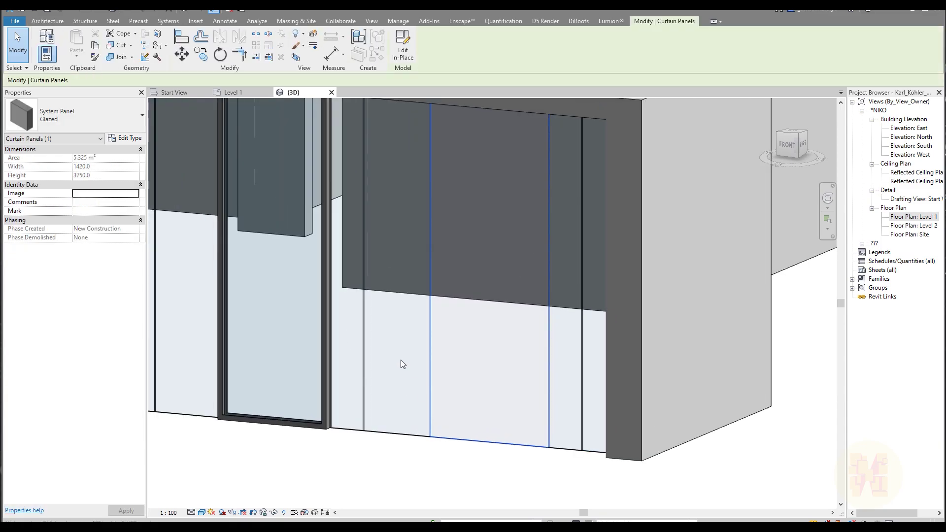
{"action": "left_click", "coordinate": [79, 123]}
{"action": "scroll", "coordinate": [78, 256], "scroll_direction": "up", "scroll_amount": 3}
{"action": "left_click", "coordinate": [78, 256]}
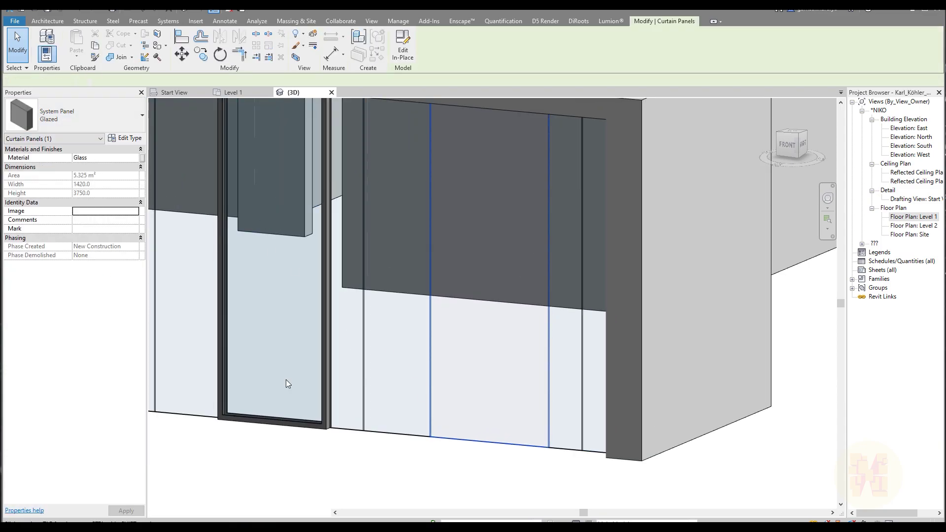
- Change the narrow glazed panel immediately right of the first wide framed window to the type Curtain panel with Frame
{"action": "left_click", "coordinate": [365, 445]}
{"action": "scroll", "coordinate": [362, 443], "scroll_direction": "down", "scroll_amount": 2}
{"action": "scroll", "coordinate": [323, 486], "scroll_direction": "down", "scroll_amount": 2}
{"action": "middle_click_drag", "start_coordinate": [345, 443], "coordinate": [437, 298], "text": "shift"}
{"action": "scroll", "coordinate": [421, 296], "scroll_direction": "up", "scroll_amount": 2}
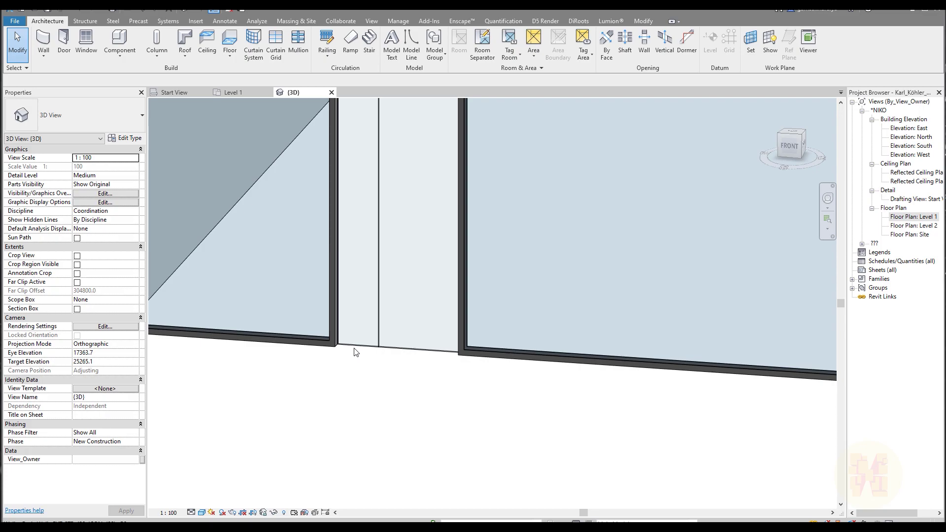
{"action": "left_click", "coordinate": [355, 345]}
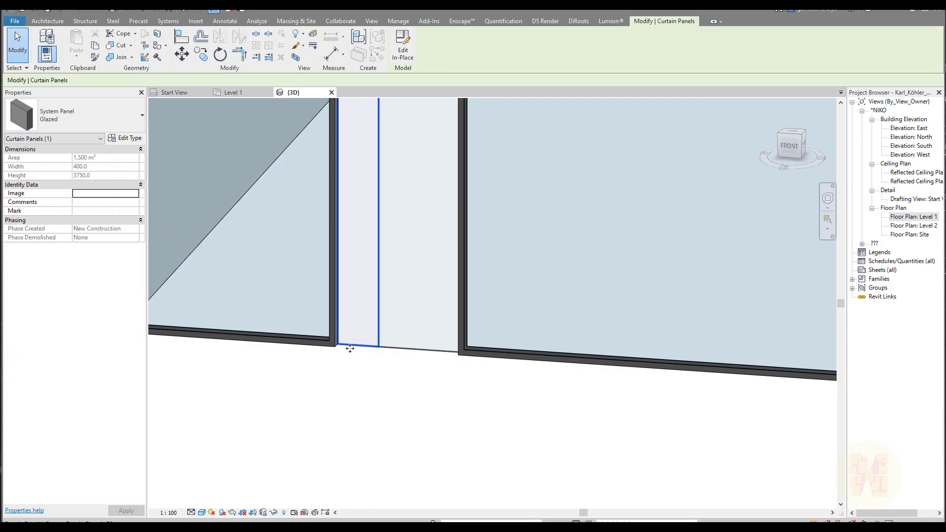
{"action": "left_click", "coordinate": [84, 117]}
{"action": "left_click", "coordinate": [82, 180]}
{"action": "left_click", "coordinate": [393, 397]}
- Change the narrow glazed panel beside the second wide framed window to the type Curtain panel with Frame
{"action": "scroll", "coordinate": [392, 397], "scroll_direction": "down", "scroll_amount": 2}
{"action": "middle_click_drag", "start_coordinate": [507, 392], "coordinate": [274, 352]}
{"action": "scroll", "coordinate": [429, 350], "scroll_direction": "up", "scroll_amount": 2}
{"action": "key", "text": "Tab"}
{"action": "key", "text": "Tab"}
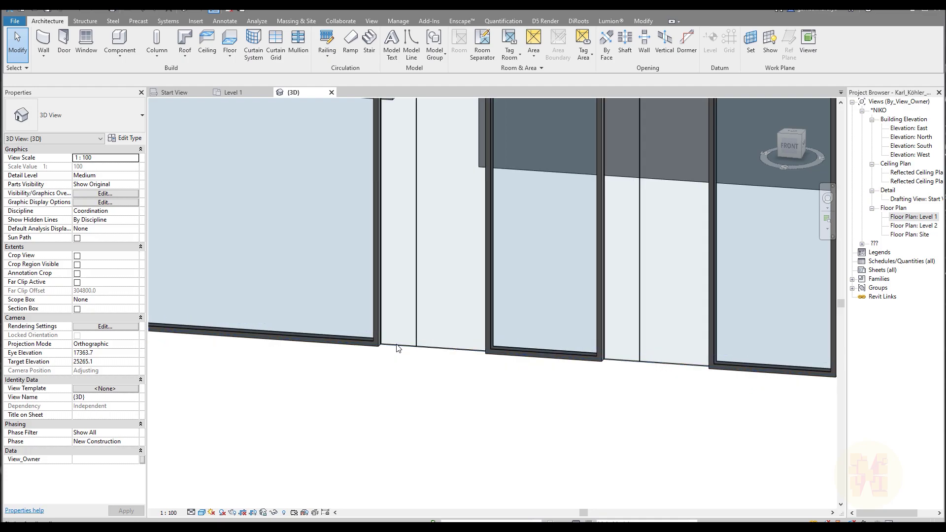
{"action": "left_click", "coordinate": [399, 347]}
{"action": "left_click", "coordinate": [105, 116]}
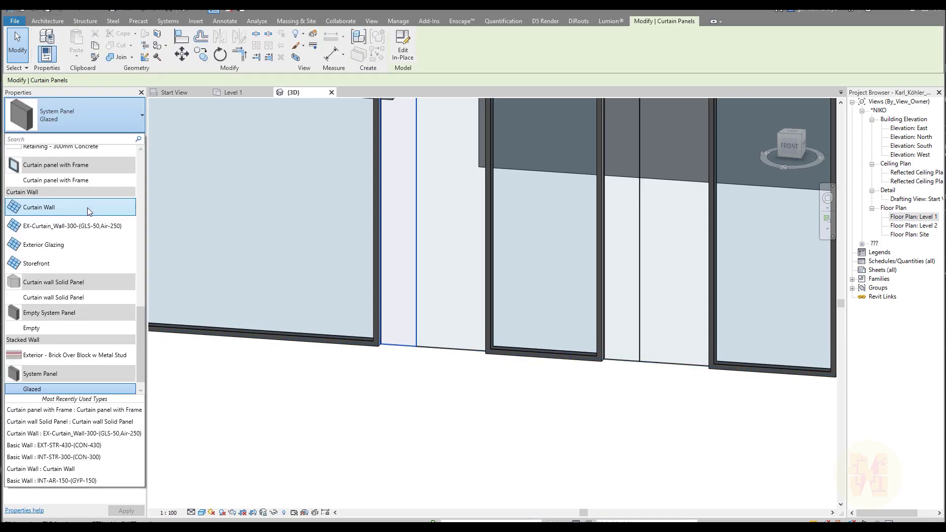
{"action": "left_click", "coordinate": [71, 180]}
{"action": "left_click", "coordinate": [444, 413]}
- Change the narrow glazed panel beside the third framed window to the type Curtain panel with Frame
{"action": "middle_click_drag", "start_coordinate": [635, 435], "coordinate": [338, 392]}
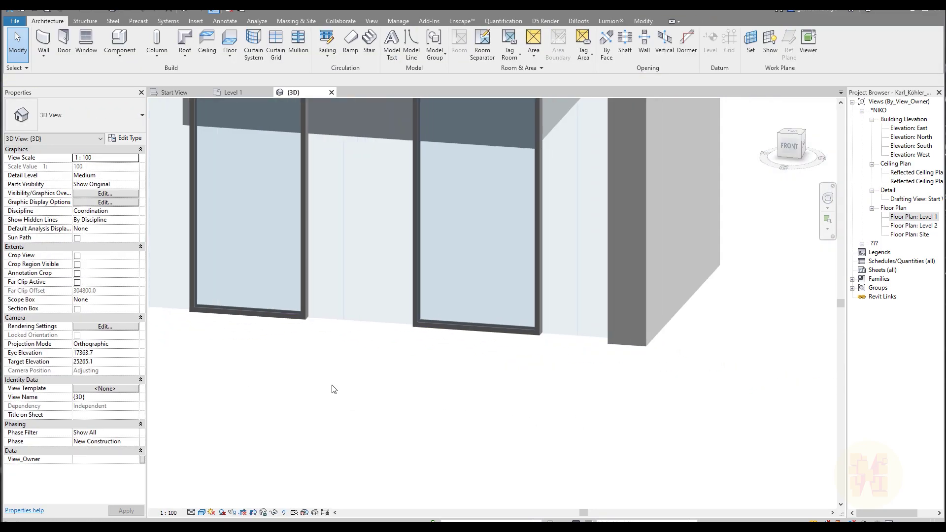
{"action": "left_click", "coordinate": [329, 321]}
{"action": "left_click", "coordinate": [90, 118]}
{"action": "scroll", "coordinate": [89, 217], "scroll_direction": "up", "scroll_amount": 2}
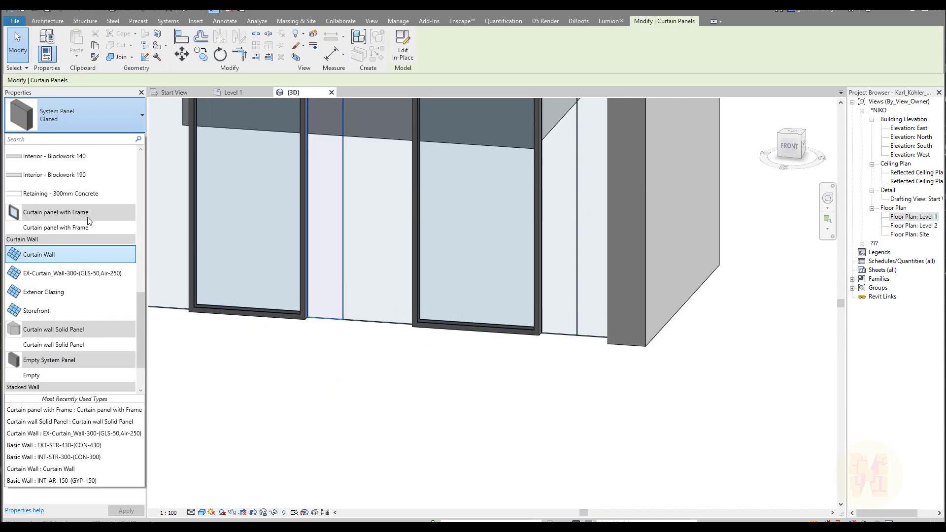
{"action": "left_click", "coordinate": [89, 218]}
{"action": "left_click", "coordinate": [528, 395]}
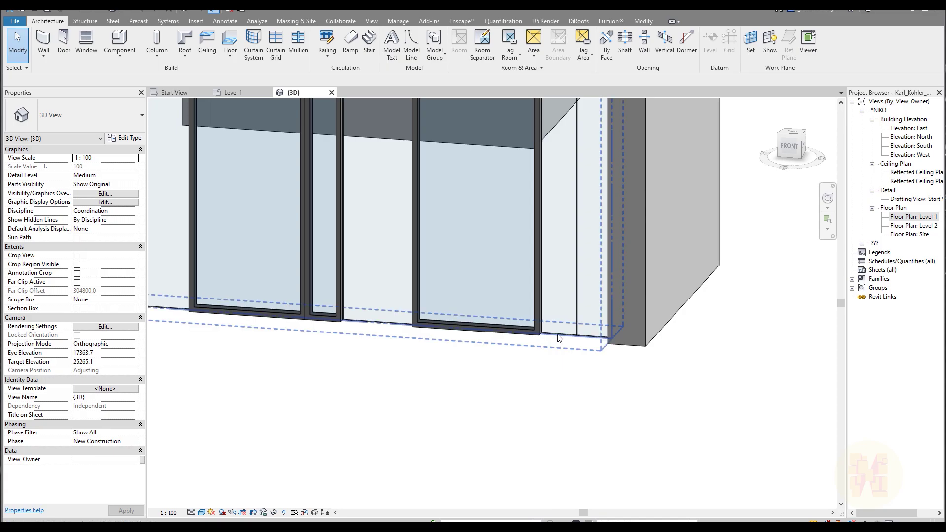
- Change the narrow glazed panel beside the last framed window, near the end concrete wall, to Curtain panel with Frame
{"action": "left_click", "coordinate": [561, 305]}
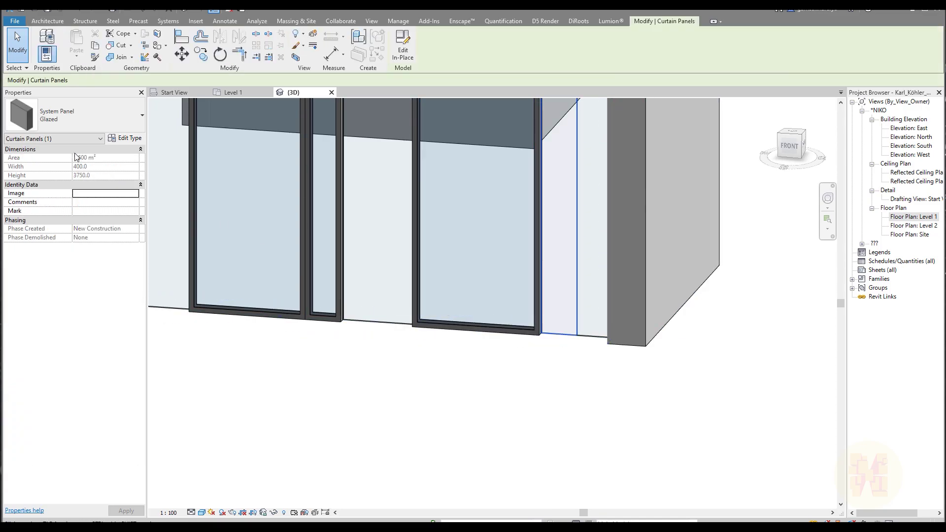
{"action": "left_click", "coordinate": [90, 118]}
{"action": "scroll", "coordinate": [105, 263], "scroll_direction": "up", "scroll_amount": 2}
{"action": "left_click", "coordinate": [85, 208]}
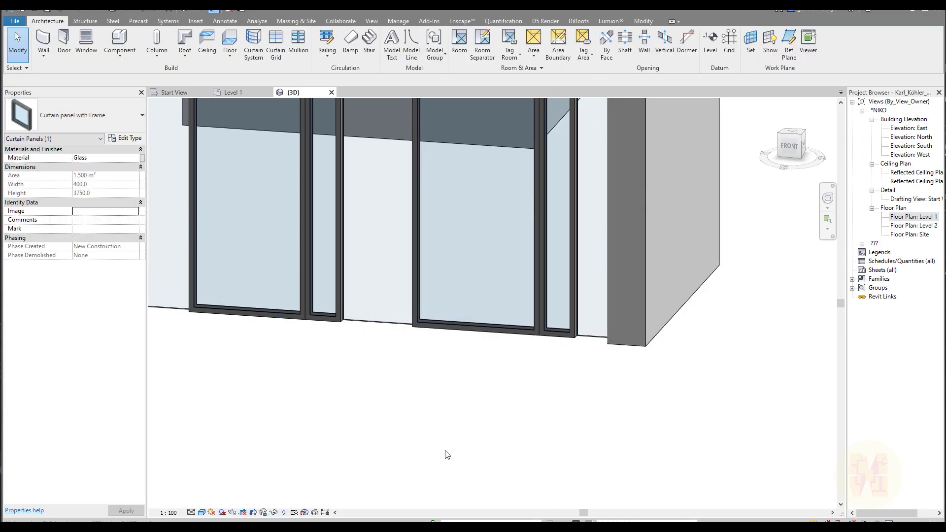
{"action": "left_click", "coordinate": [447, 454]}
{"action": "scroll", "coordinate": [446, 421], "scroll_direction": "down", "scroll_amount": 3}
{"action": "middle_click_drag", "start_coordinate": [291, 400], "coordinate": [448, 359]}
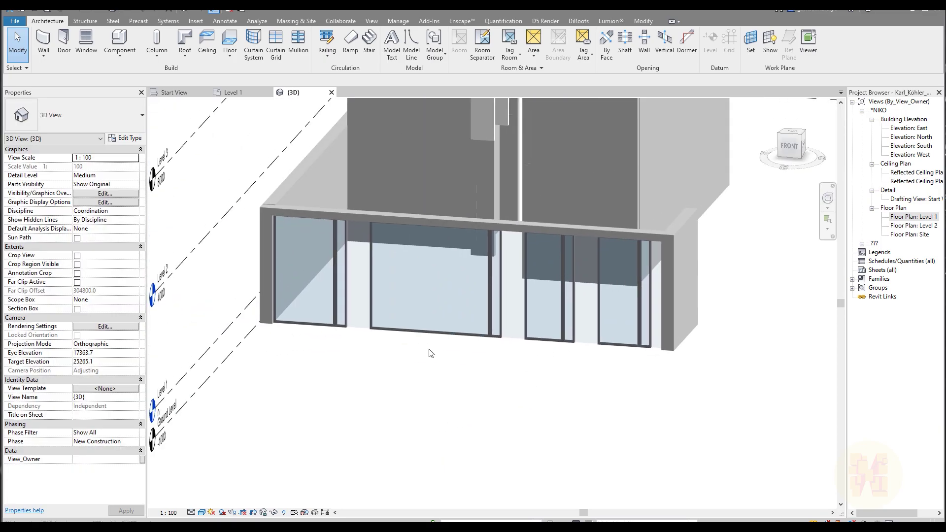
- Change the 800 mm glazed panel between the first and second framed windows to the type Curtain wall Solid Panel
{"action": "scroll", "coordinate": [376, 295], "scroll_direction": "up", "scroll_amount": 4}
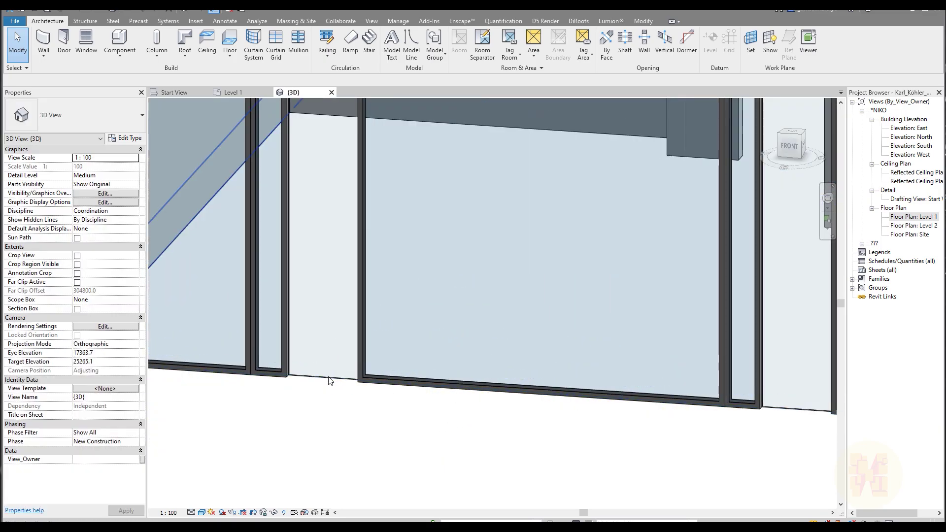
{"action": "left_click", "coordinate": [329, 380]}
{"action": "left_click", "coordinate": [64, 113]}
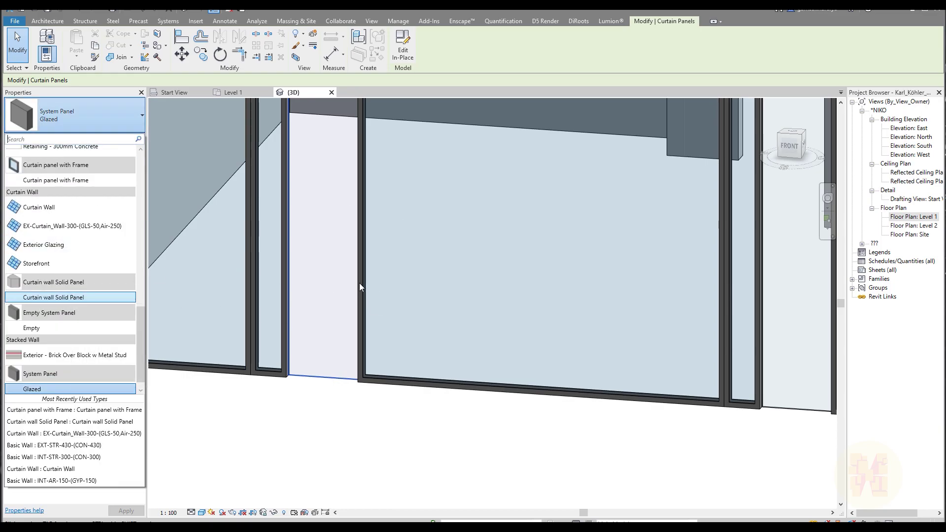
{"action": "left_click", "coordinate": [41, 298]}
{"action": "left_click", "coordinate": [314, 426]}
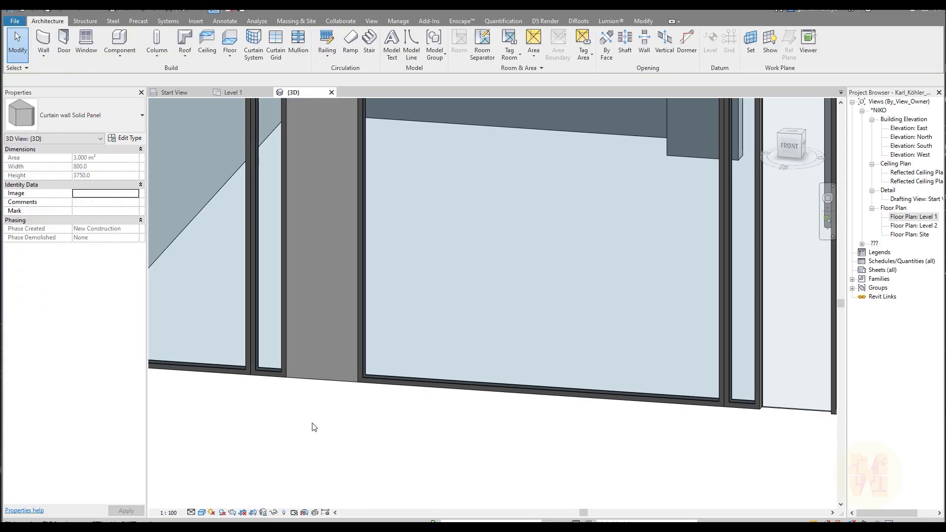
{"action": "left_click", "coordinate": [322, 379]}
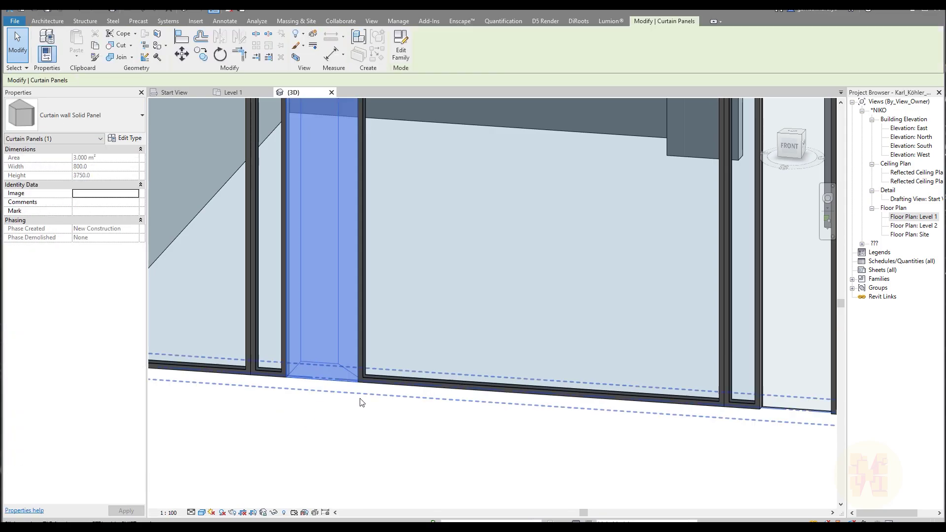
{"action": "left_click", "coordinate": [382, 415]}
- Compare the front curtain wall and its first solid pier in the Level 1 floor plan and the 3D view
{"action": "left_click", "coordinate": [227, 94]}
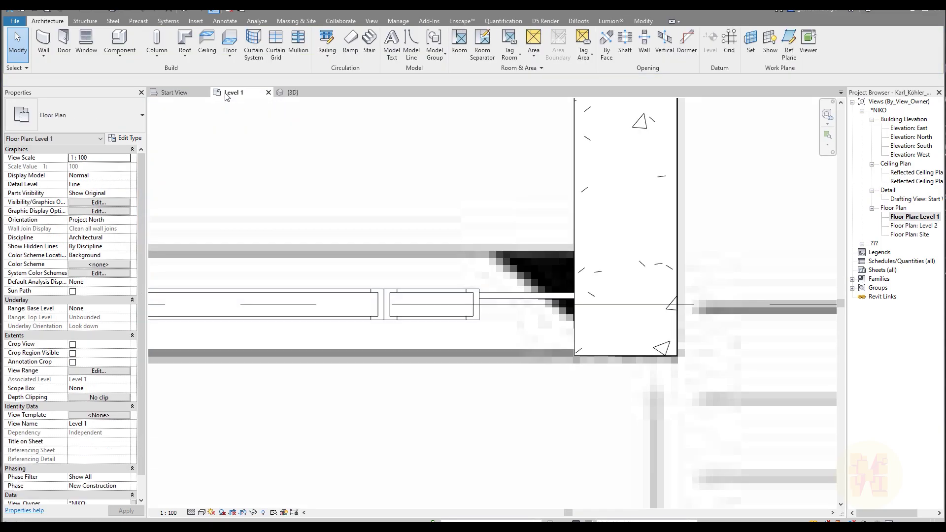
{"action": "left_click", "coordinate": [331, 308]}
{"action": "scroll", "coordinate": [433, 392], "scroll_direction": "down", "scroll_amount": 4}
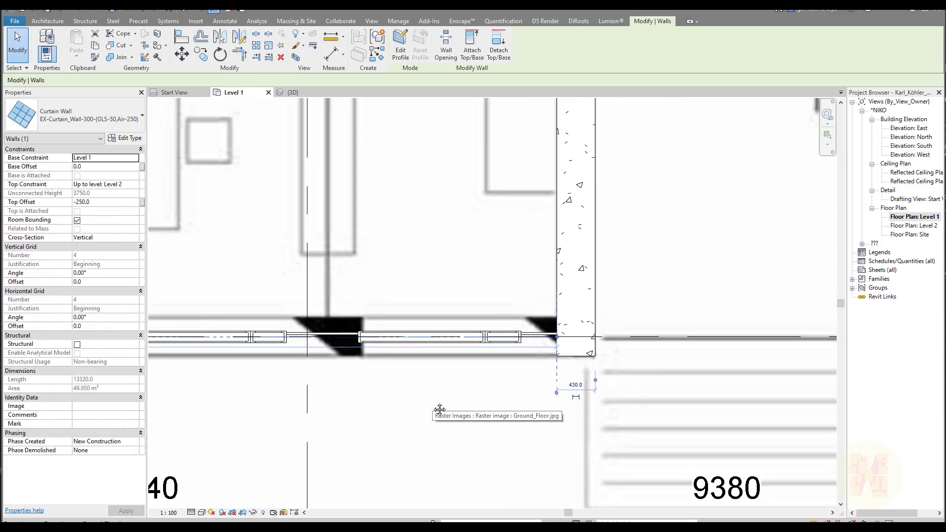
{"action": "left_click", "coordinate": [439, 410]}
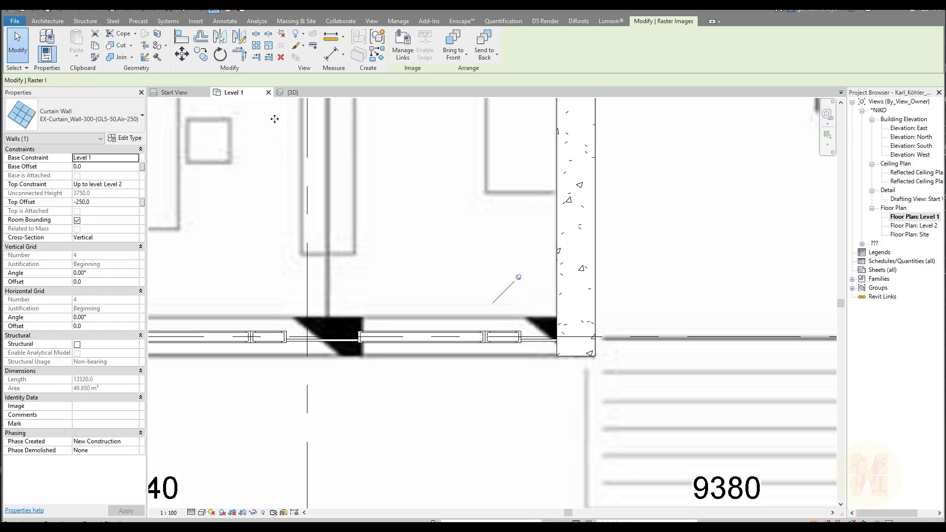
{"action": "key", "text": "ctrl+Tab"}
{"action": "scroll", "coordinate": [370, 333], "scroll_direction": "down", "scroll_amount": 4}
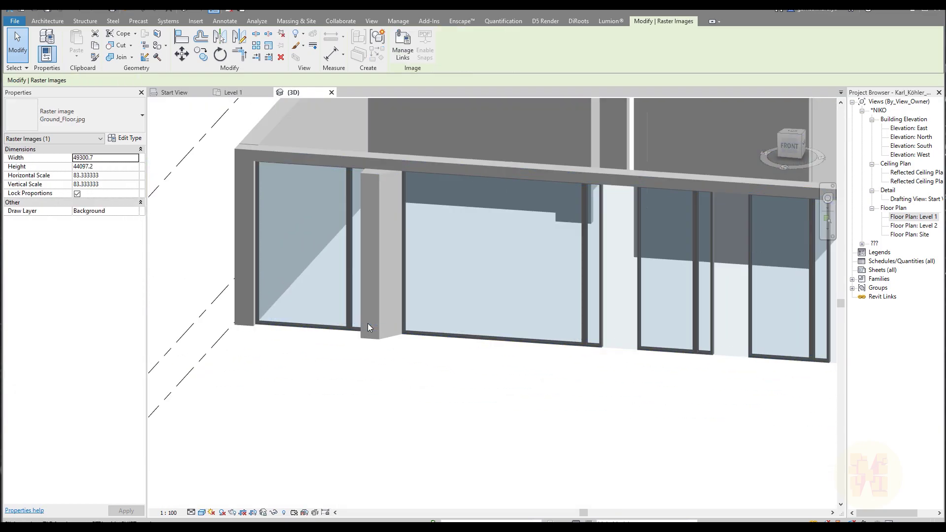
{"action": "middle_click_drag", "start_coordinate": [416, 342], "coordinate": [407, 365]}
{"action": "scroll", "coordinate": [377, 321], "scroll_direction": "up", "scroll_amount": 2}
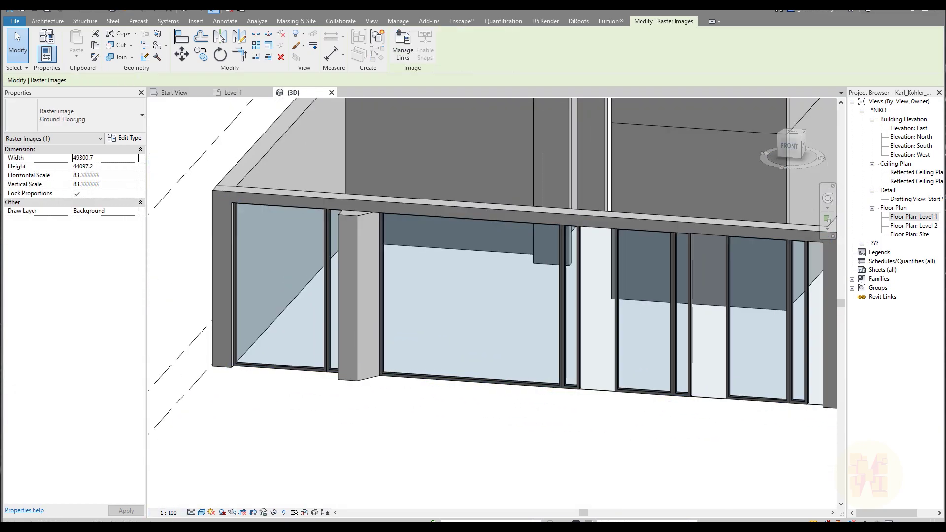
- Examine the reference photos in the Start View for the direction of the slanted concrete piers between the windows
{"action": "left_click", "coordinate": [170, 94]}
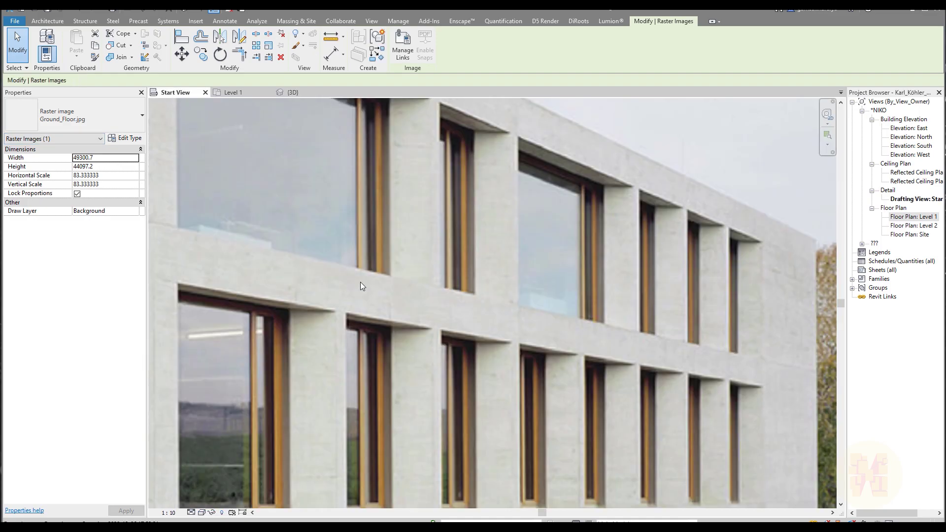
{"action": "scroll", "coordinate": [359, 282], "scroll_direction": "down", "scroll_amount": 4}
{"action": "scroll", "coordinate": [240, 326], "scroll_direction": "up", "scroll_amount": 6}
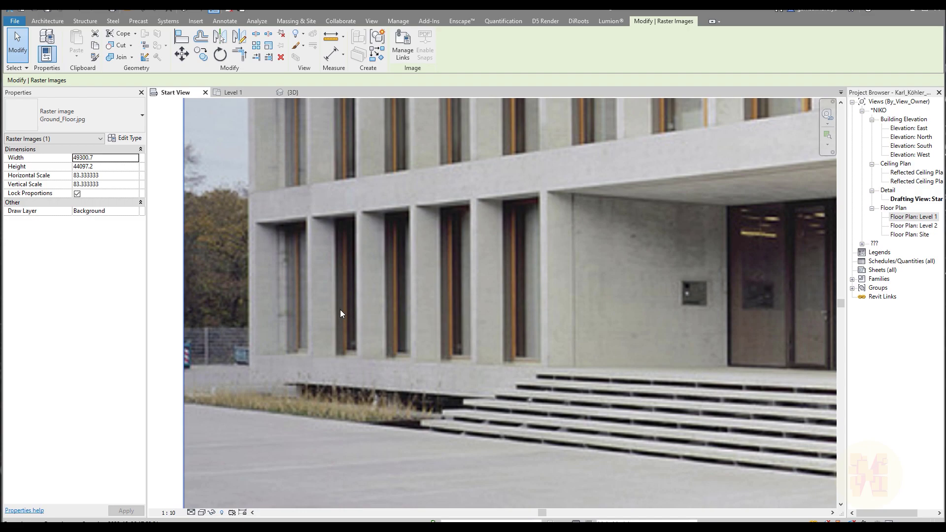
{"action": "scroll", "coordinate": [518, 264], "scroll_direction": "down", "scroll_amount": 3}
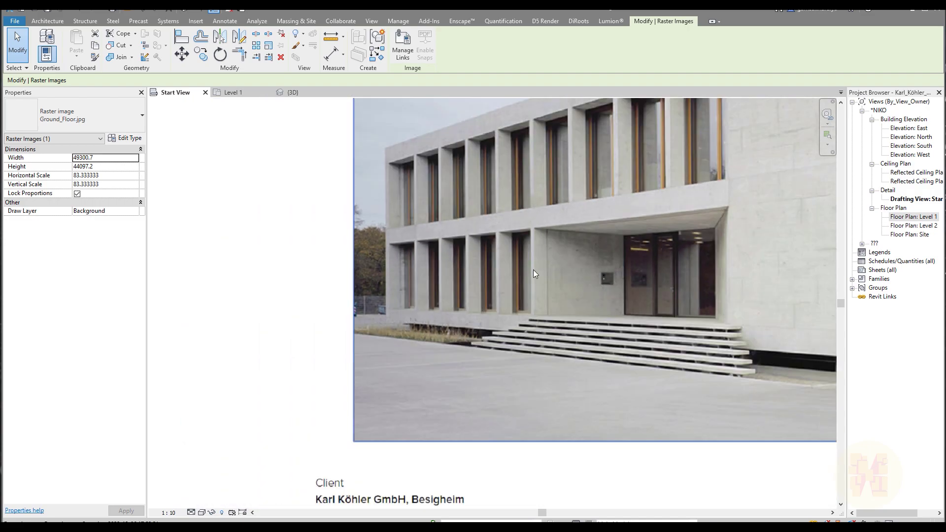
{"action": "scroll", "coordinate": [524, 265], "scroll_direction": "up", "scroll_amount": 5}
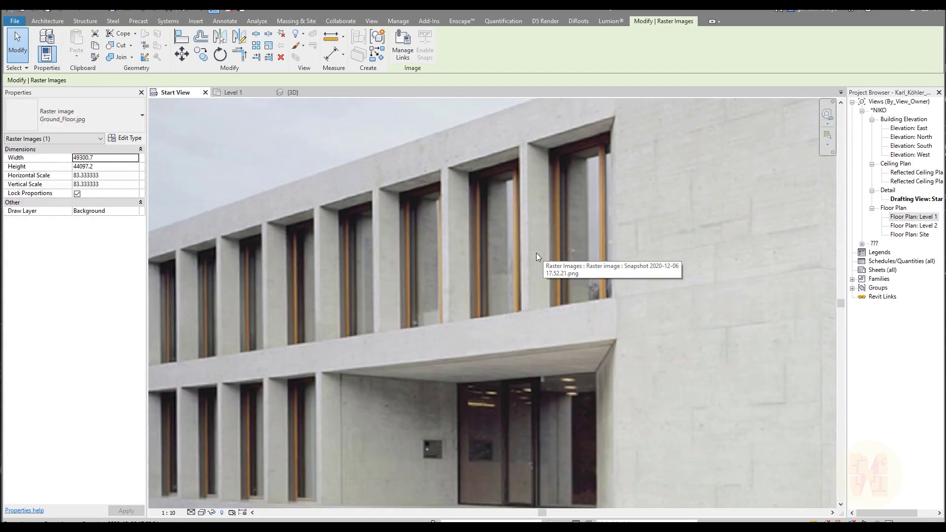
- Flip the first solid pier panel in the Level 1 floor plan so its slanted side faces the opposite way
{"action": "left_click", "coordinate": [231, 92]}
{"action": "scroll", "coordinate": [375, 334], "scroll_direction": "down", "scroll_amount": 2}
{"action": "scroll", "coordinate": [437, 350], "scroll_direction": "up", "scroll_amount": 4}
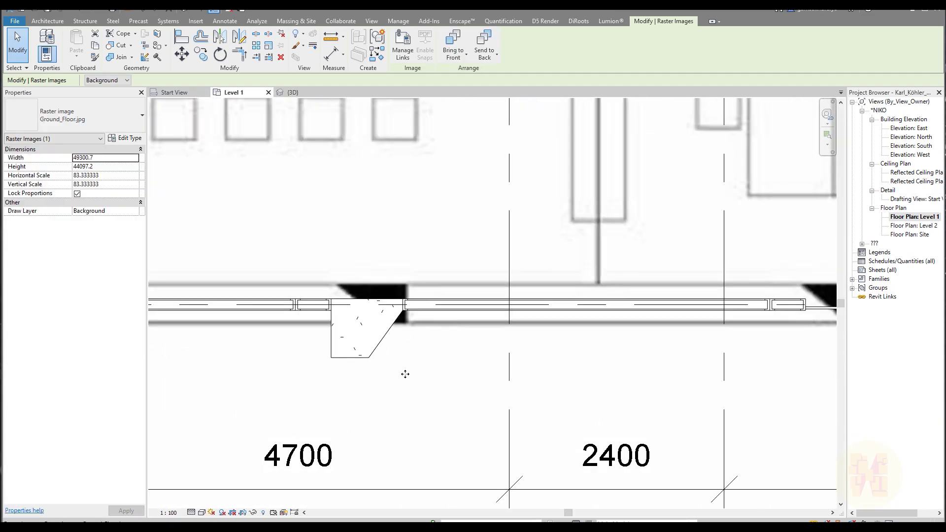
{"action": "key", "text": "Escape"}
{"action": "left_click", "coordinate": [362, 357]}
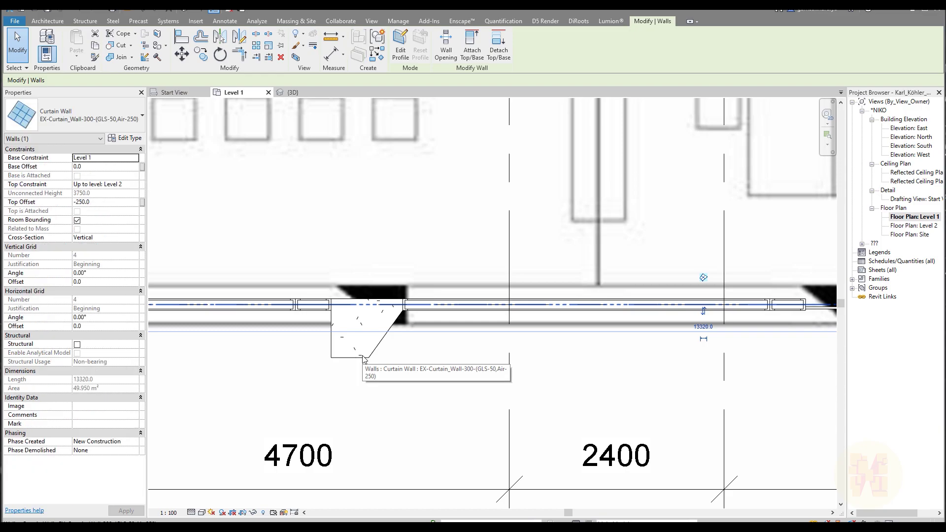
{"action": "left_click", "coordinate": [363, 358]}
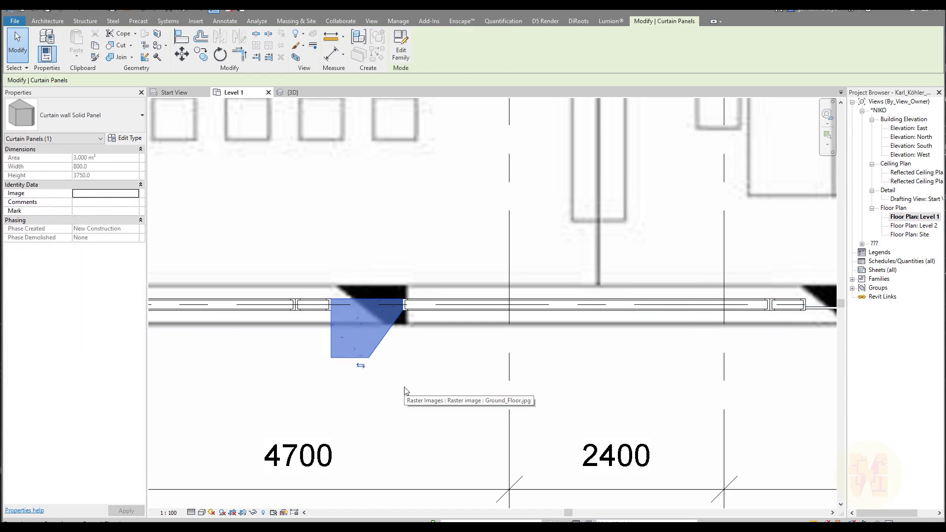
{"action": "key", "text": "space"}
{"action": "key", "text": "Escape"}
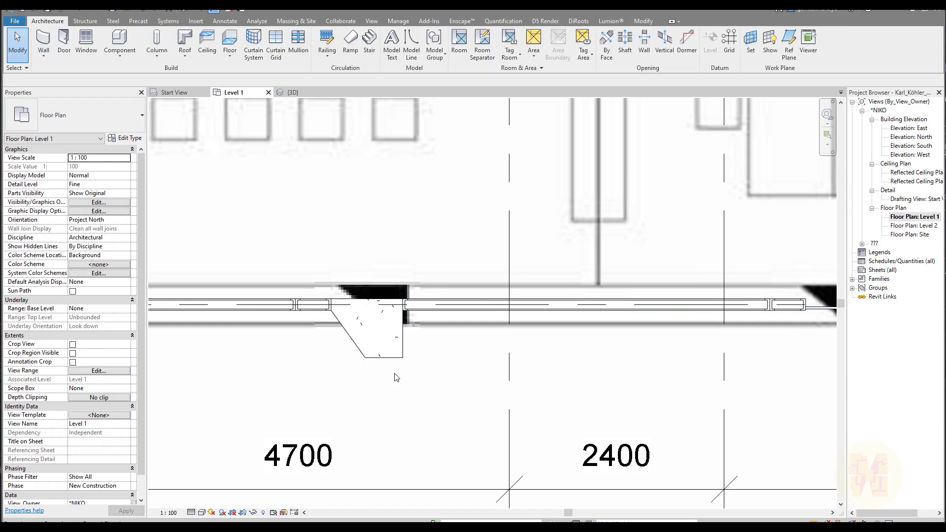
- In the 3D view, change the glazed panel between the second and third windows to Curtain wall Solid Panel and flip it
{"action": "left_click", "coordinate": [291, 93]}
{"action": "scroll", "coordinate": [394, 335], "scroll_direction": "down", "scroll_amount": 2}
{"action": "middle_click_drag", "start_coordinate": [414, 340], "coordinate": [197, 308]}
{"action": "scroll", "coordinate": [314, 319], "scroll_direction": "up", "scroll_amount": 3}
{"action": "scroll", "coordinate": [315, 318], "scroll_direction": "up", "scroll_amount": 2}
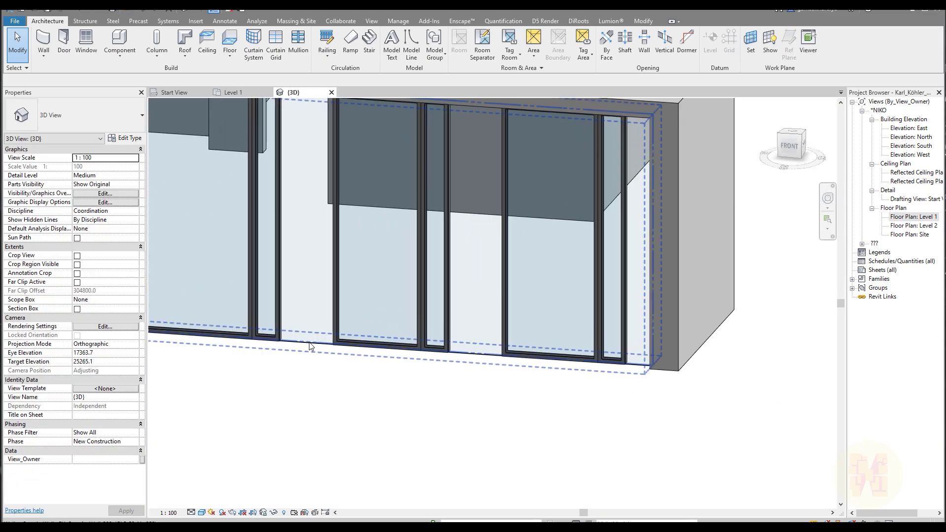
{"action": "left_click", "coordinate": [315, 318]}
{"action": "left_click", "coordinate": [108, 101]}
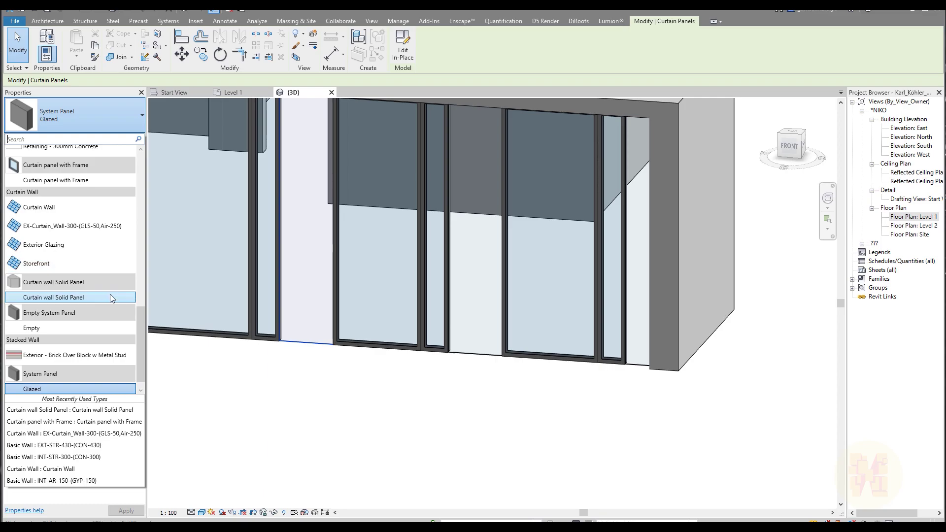
{"action": "left_click", "coordinate": [88, 296]}
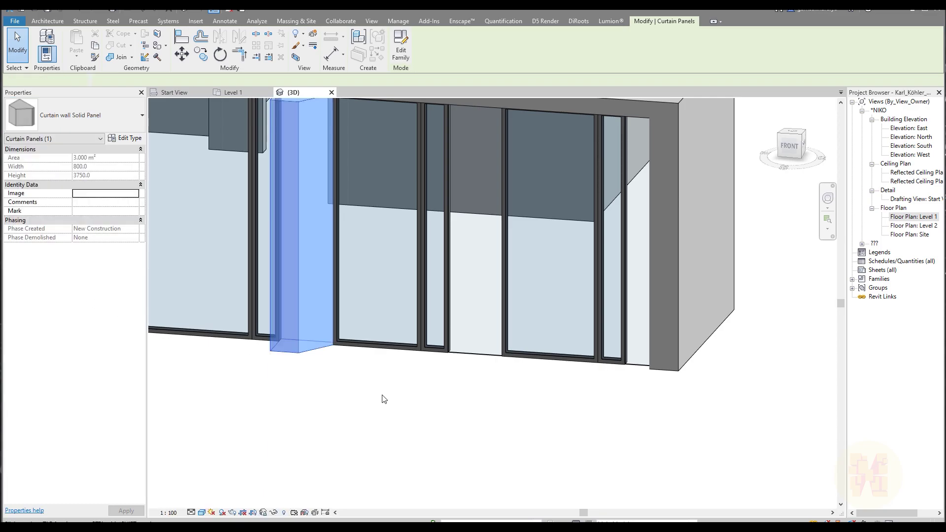
- Change the glazed panel between the third and fourth windows to Curtain wall Solid Panel and flip it
{"action": "left_click", "coordinate": [481, 355]}
{"action": "left_click", "coordinate": [74, 115]}
{"action": "left_click", "coordinate": [49, 300]}
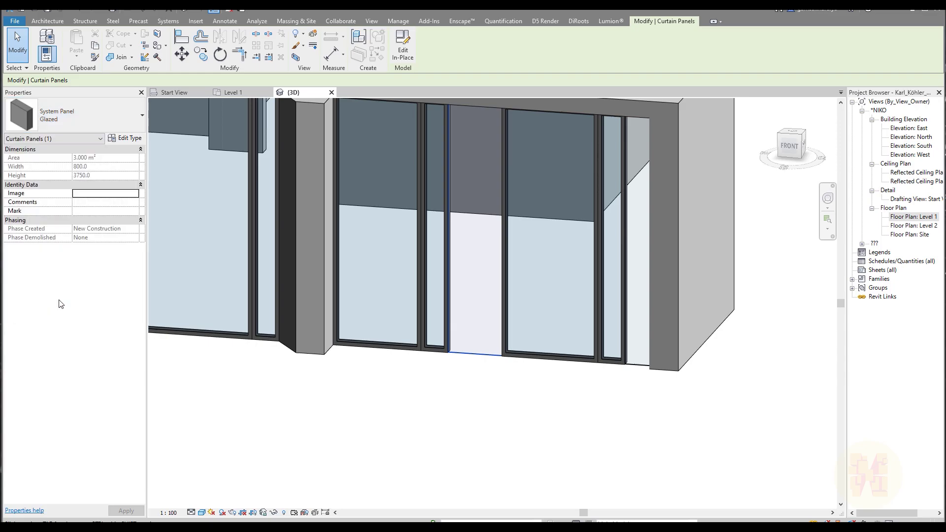
- Change the 400 mm glazed panel next to the end concrete wall to the type Curtain wall Solid Panel
{"action": "left_click", "coordinate": [643, 367]}
{"action": "left_click", "coordinate": [90, 110]}
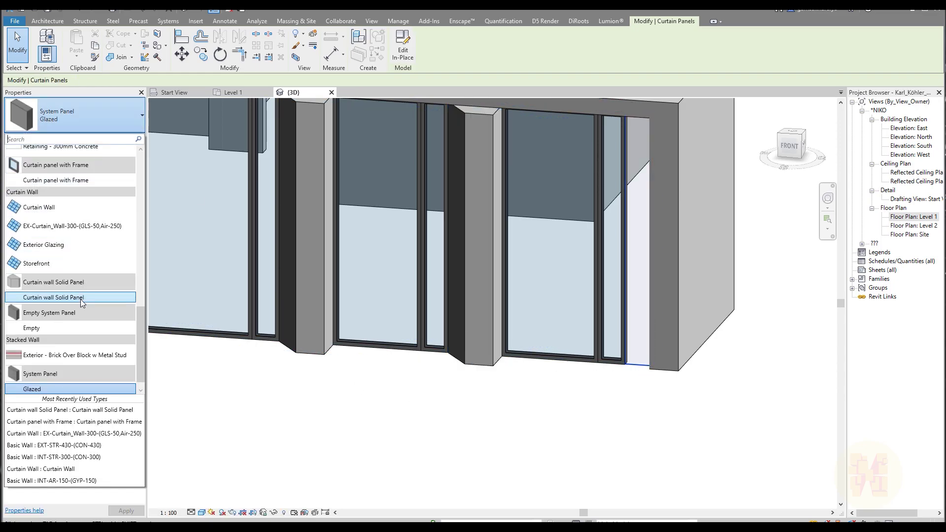
{"action": "left_click", "coordinate": [81, 299]}
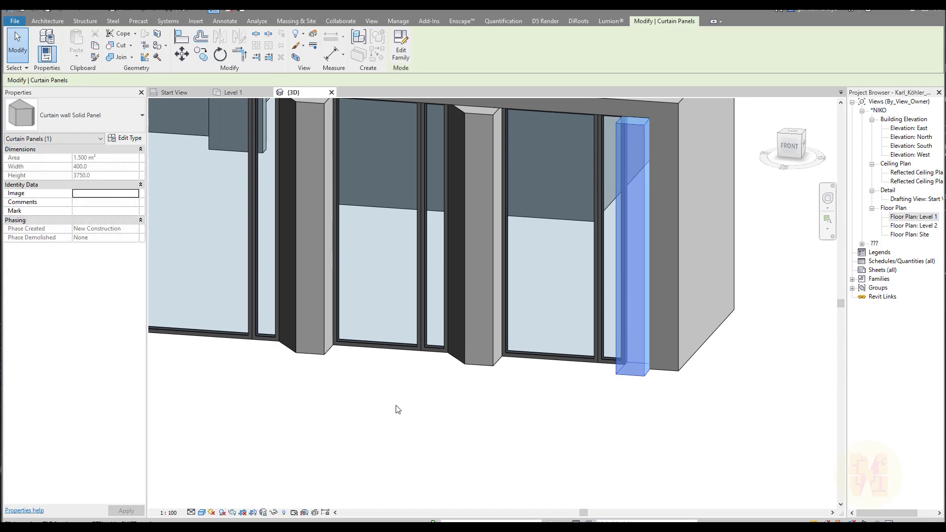
{"action": "middle_click_drag", "start_coordinate": [422, 417], "coordinate": [466, 433], "text": "shift"}
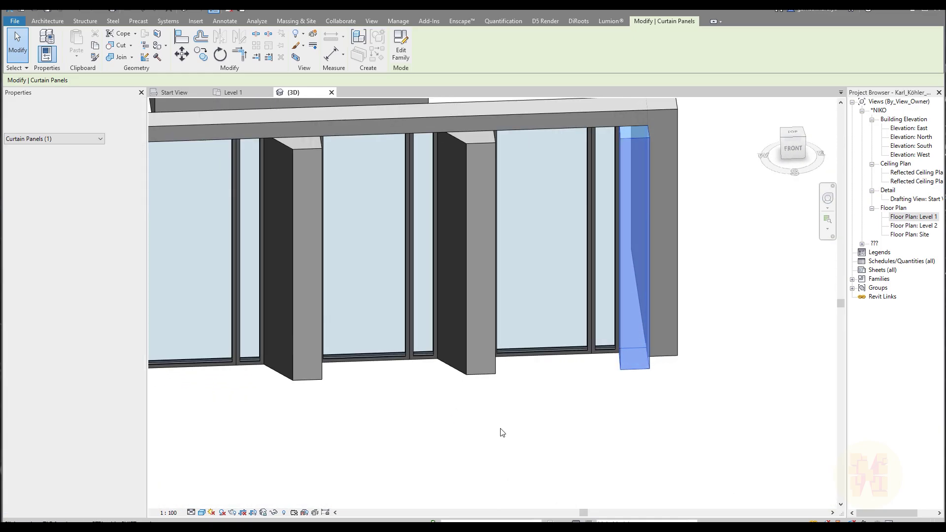
- Inspect the end solid panel beside the concrete wall and the neighbouring piers in the 3D view
{"action": "key", "text": "Escape"}
{"action": "key", "text": "Tab"}
{"action": "left_click", "coordinate": [645, 372]}
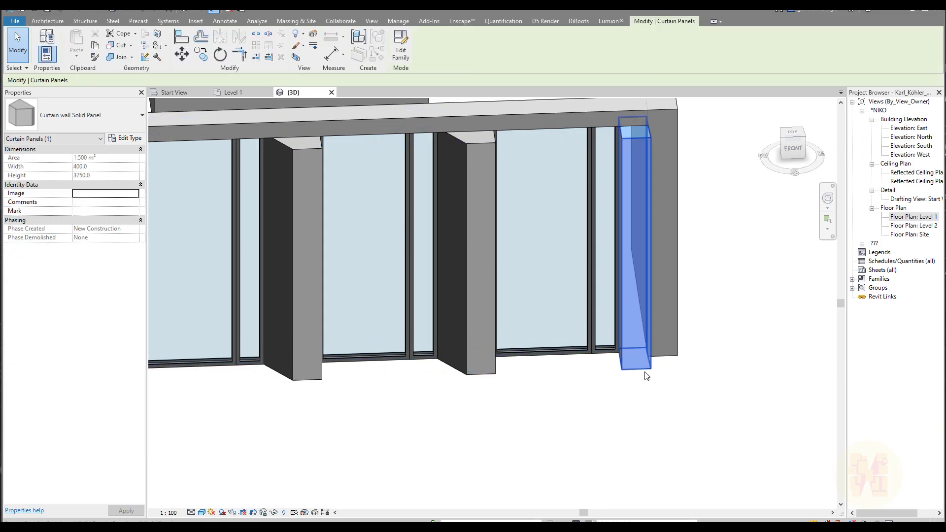
{"action": "left_click", "coordinate": [599, 384]}
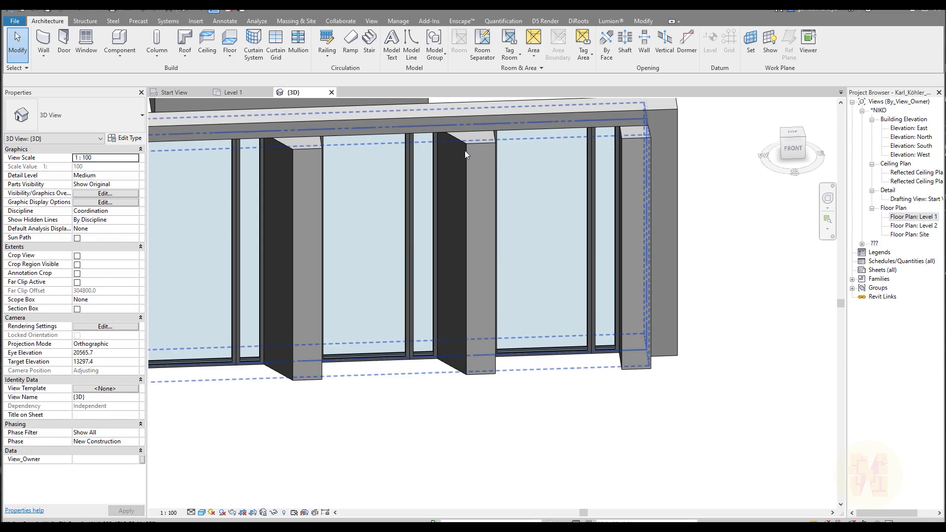
{"action": "middle_click_drag", "start_coordinate": [562, 249], "coordinate": [492, 302]}
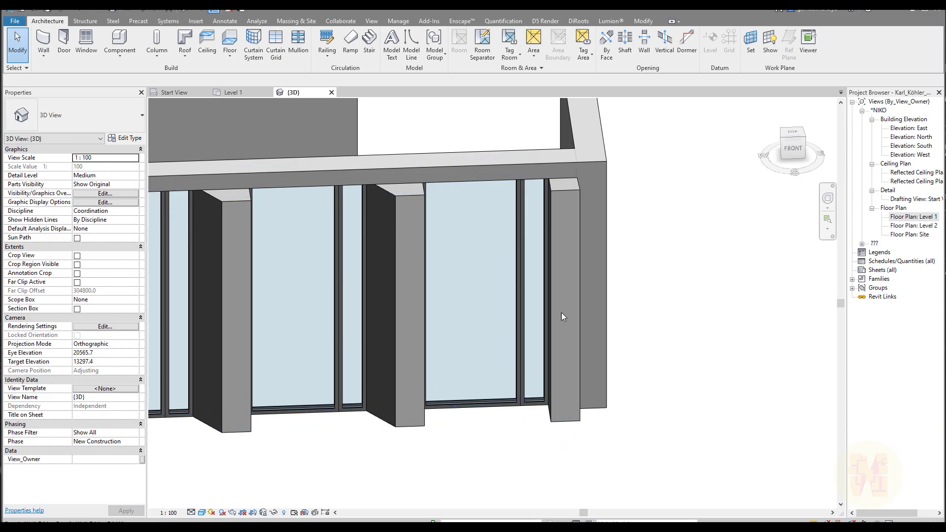
{"action": "scroll", "coordinate": [587, 325], "scroll_direction": "down", "scroll_amount": 3}
{"action": "middle_click_drag", "start_coordinate": [417, 376], "coordinate": [557, 356]}
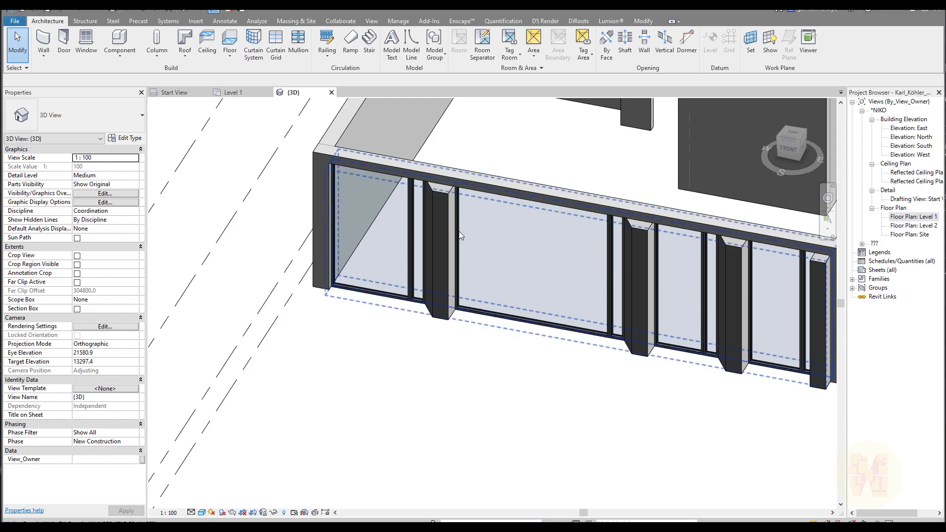
- Review the type properties of the 800 mm solid pier panel between the first and second windows
{"action": "scroll", "coordinate": [452, 178], "scroll_direction": "up", "scroll_amount": 3}
{"action": "left_click", "coordinate": [452, 176]}
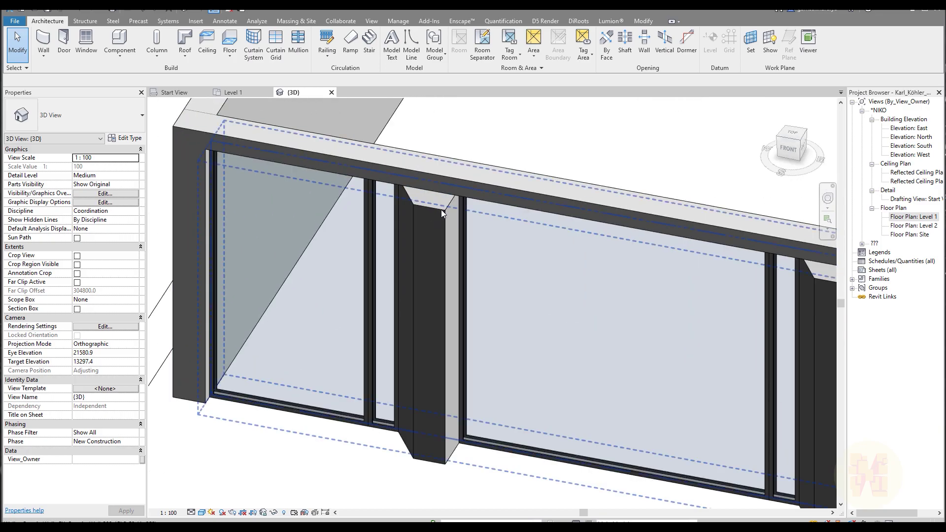
{"action": "left_click", "coordinate": [440, 210]}
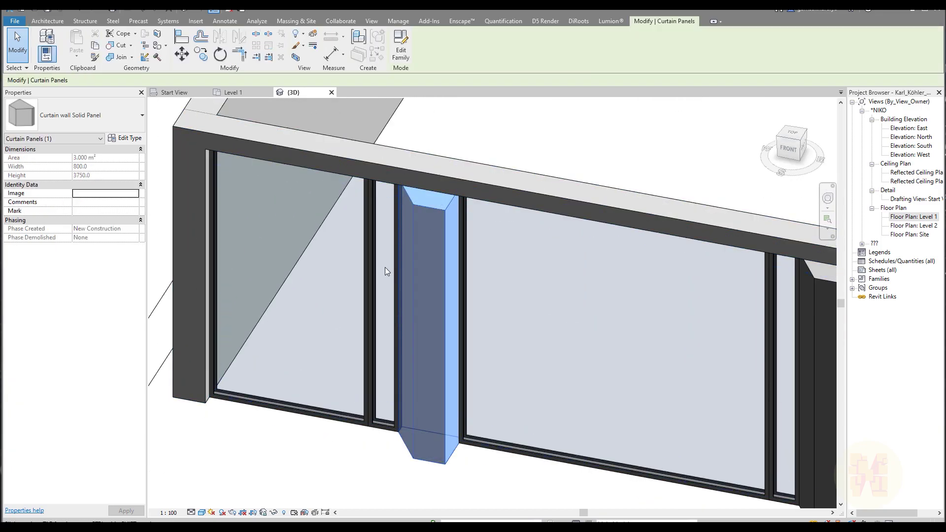
{"action": "left_click", "coordinate": [126, 139]}
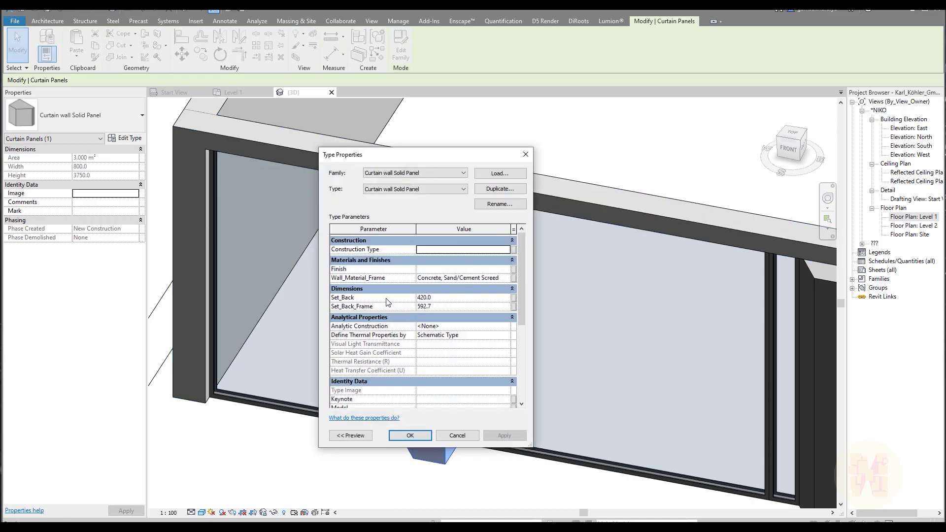
{"action": "left_click_drag", "start_coordinate": [409, 162], "coordinate": [649, 160]}
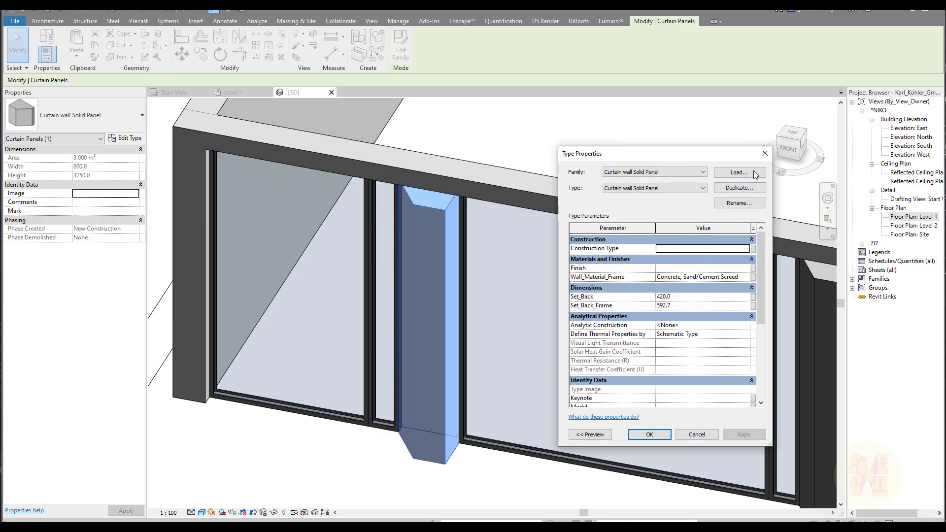
{"action": "left_click", "coordinate": [765, 154]}
- Open the Curtain wall Solid Panel family for editing, show its Ref. Level plan and close its View 1
{"action": "left_click", "coordinate": [401, 49]}
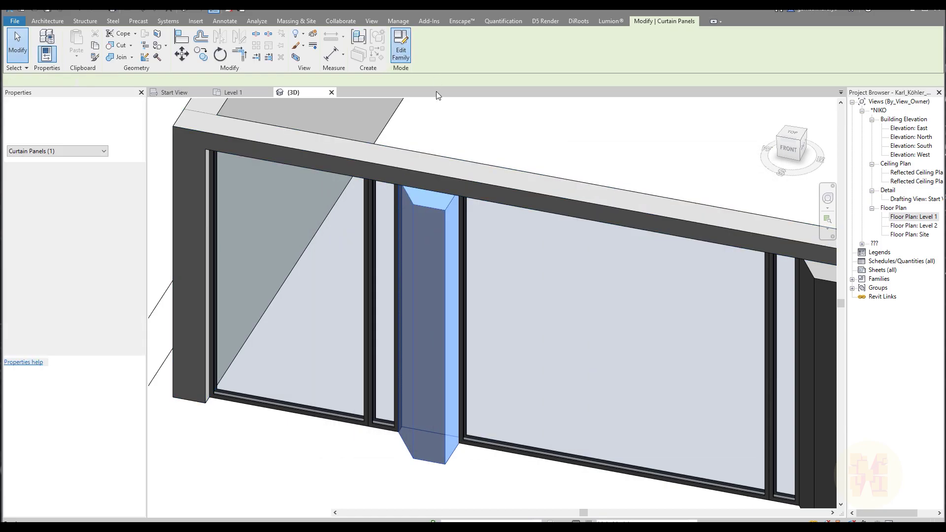
{"action": "scroll", "coordinate": [468, 284], "scroll_direction": "down", "scroll_amount": 3}
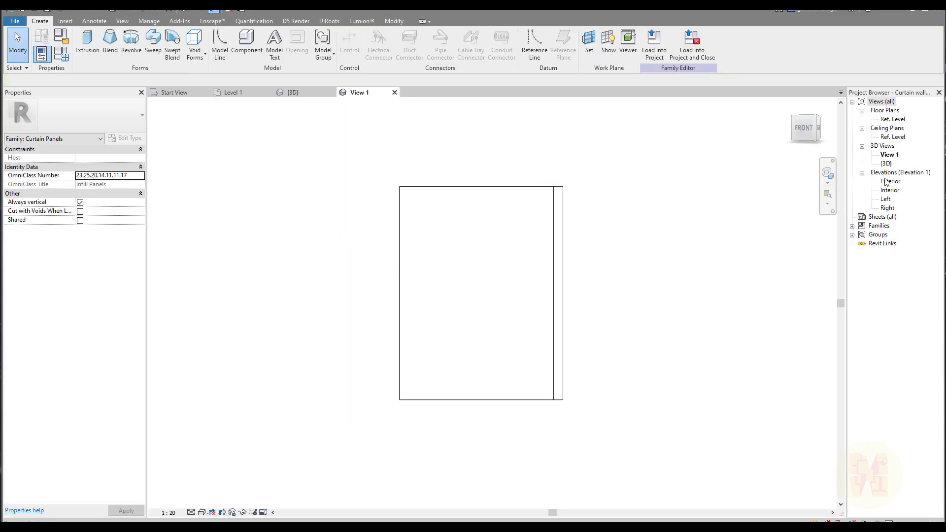
{"action": "double_click", "coordinate": [897, 122]}
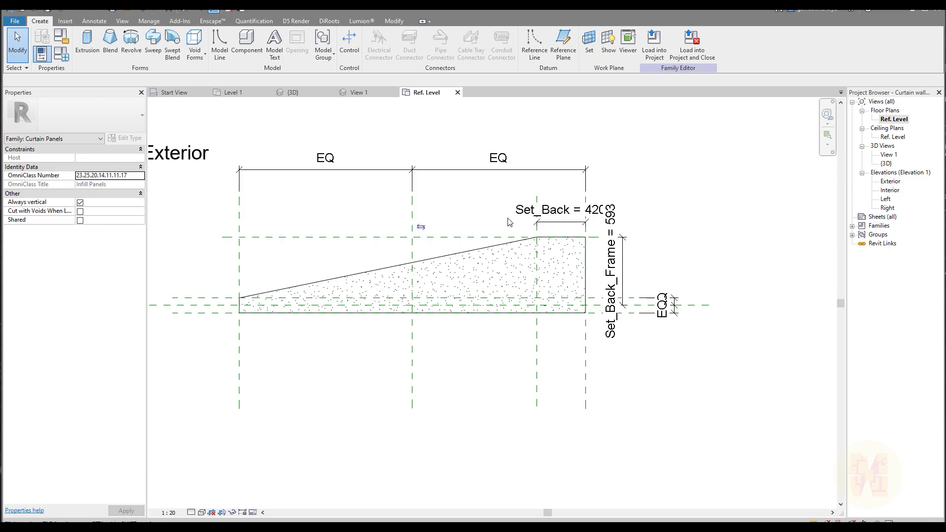
{"action": "left_click", "coordinate": [357, 92]}
{"action": "left_click", "coordinate": [394, 92]}
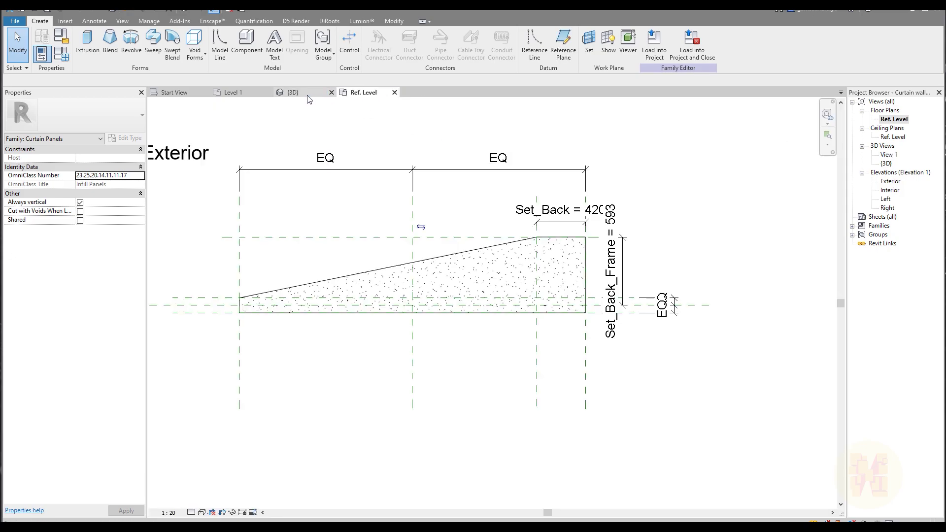
- Back in the project's 3D view, set the Curtain wall Solid Panel type's Set_Back_Frame to 250
{"action": "left_click", "coordinate": [305, 93]}
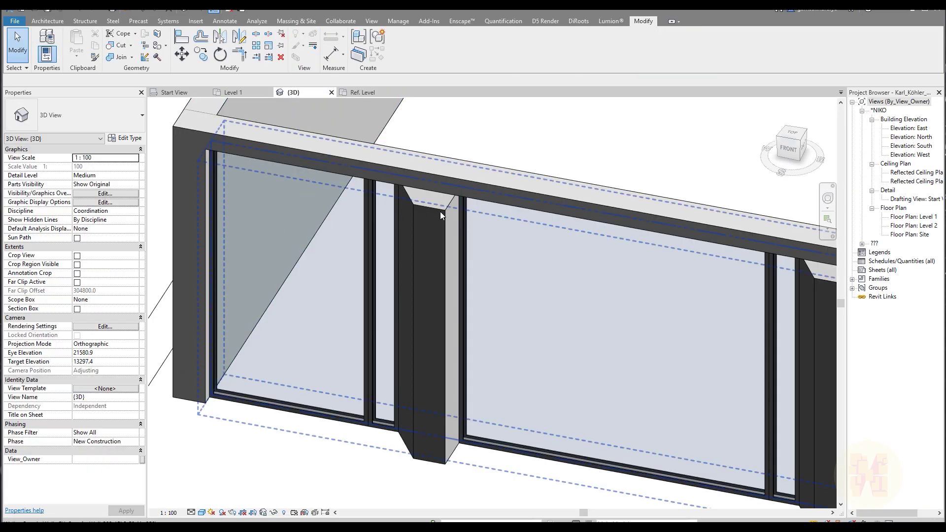
{"action": "left_click", "coordinate": [439, 209]}
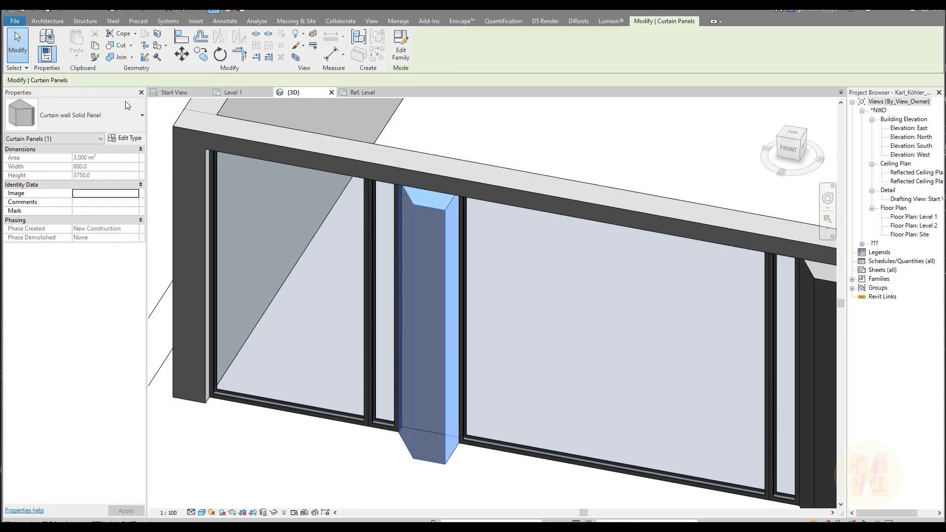
{"action": "left_click", "coordinate": [126, 138]}
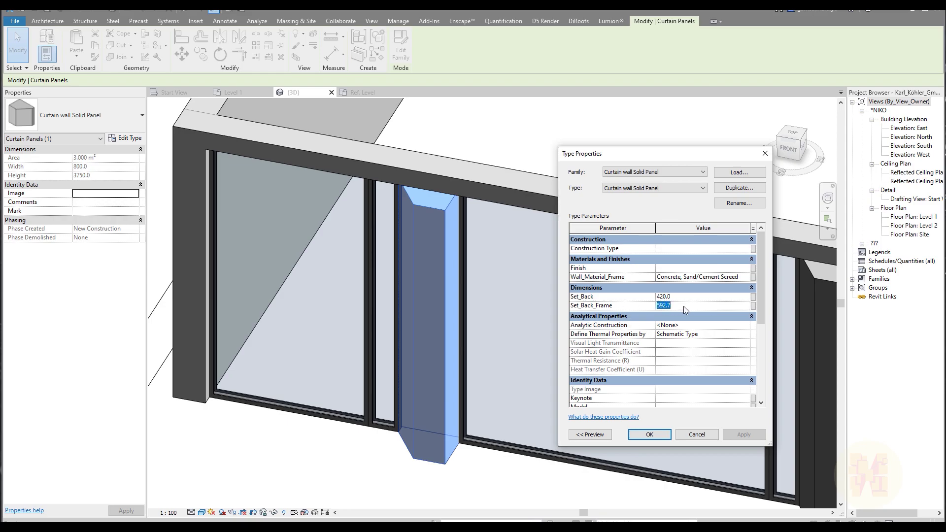
{"action": "type", "text": "250"}
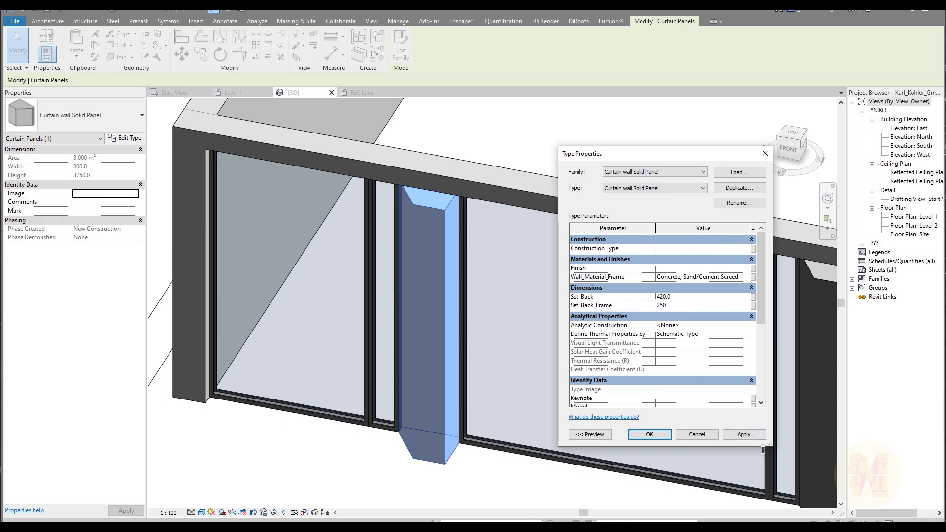
{"action": "left_click", "coordinate": [743, 436]}
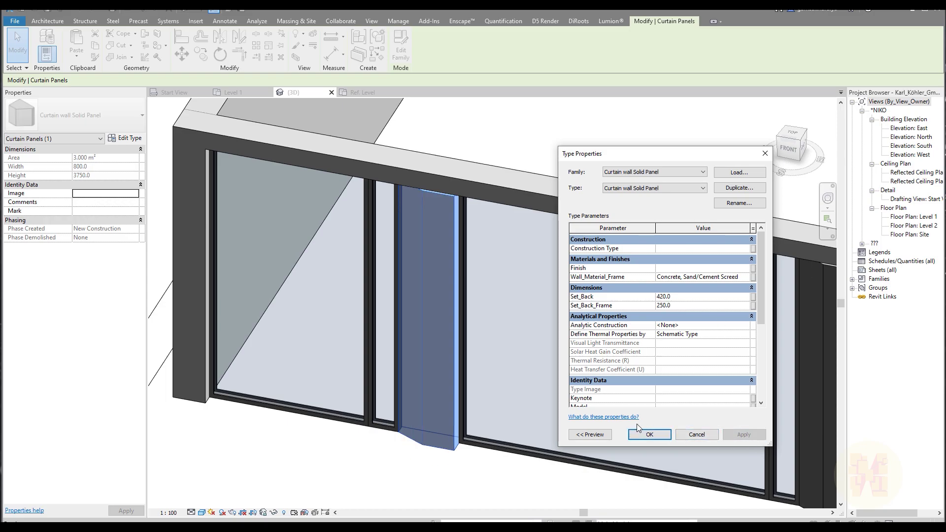
{"action": "left_click", "coordinate": [685, 308]}
{"action": "left_click", "coordinate": [649, 434]}
- In the Level 1 floor plan, move the whole curtain wall inward to match the inner wall line of the underlay image
{"action": "left_click", "coordinate": [235, 95]}
{"action": "scroll", "coordinate": [406, 320], "scroll_direction": "up", "scroll_amount": 5}
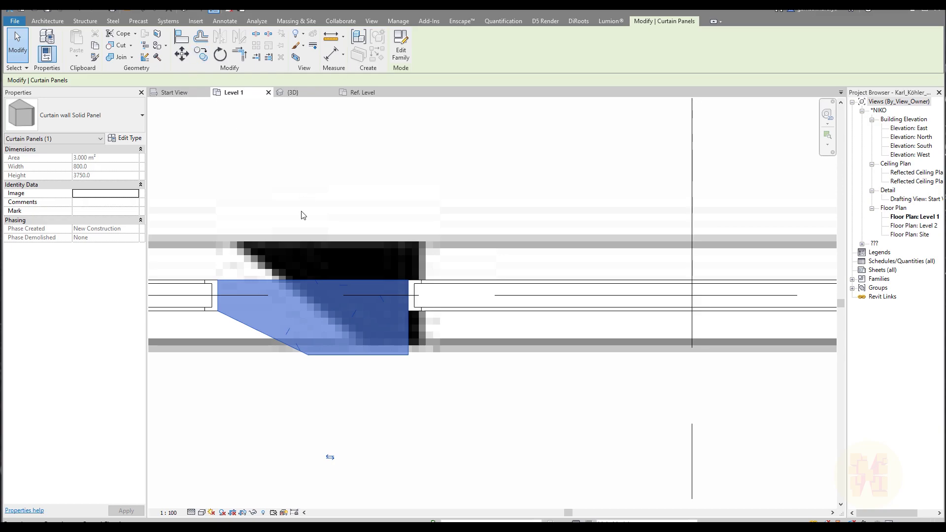
{"action": "middle_click_drag", "start_coordinate": [279, 247], "coordinate": [499, 247]}
{"action": "left_click", "coordinate": [396, 298]}
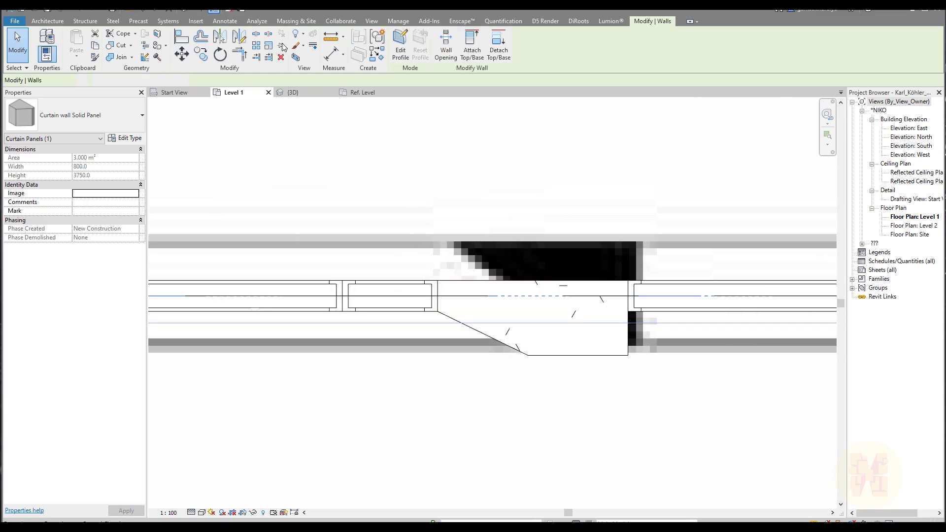
{"action": "left_click", "coordinate": [183, 54]}
{"action": "left_click", "coordinate": [392, 295]}
{"action": "left_click", "coordinate": [389, 267]}
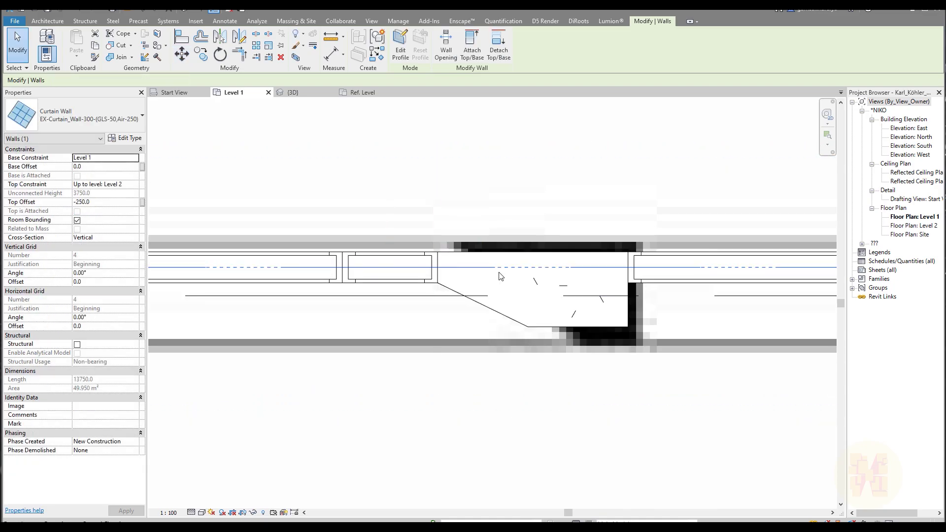
- Measure the pier's depth from its inner face to the outer wall line of the underlay image
{"action": "middle_click_drag", "start_coordinate": [674, 327], "coordinate": [508, 295]}
{"action": "left_click", "coordinate": [331, 36]}
{"action": "left_click", "coordinate": [463, 220]}
{"action": "left_click", "coordinate": [462, 310]}
{"action": "key", "text": "Escape"}
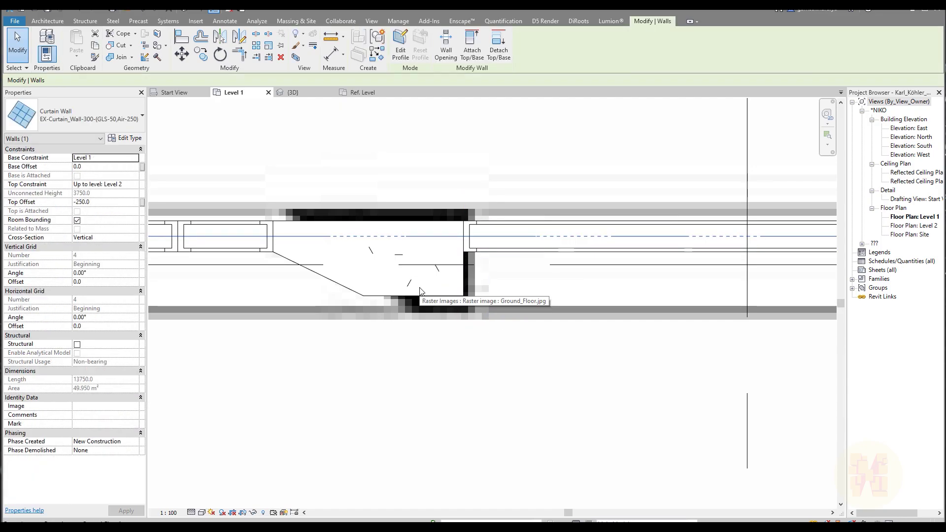
- Set the Curtain wall Solid Panel type's Set_Back_Frame to 400
{"action": "left_click", "coordinate": [421, 294]}
{"action": "left_click", "coordinate": [116, 117]}
{"action": "left_click", "coordinate": [123, 121]}
{"action": "left_click", "coordinate": [126, 139]}
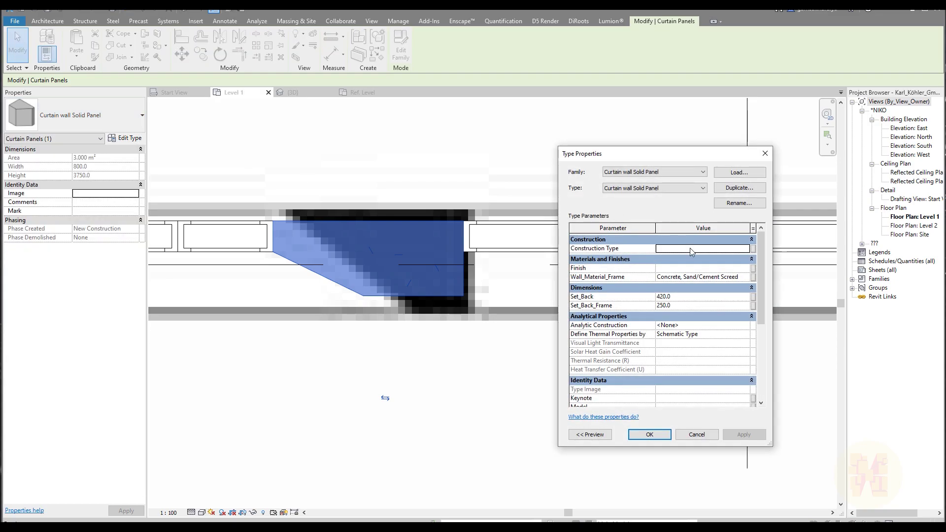
{"action": "left_click", "coordinate": [687, 300]}
{"action": "type", "text": "40"}
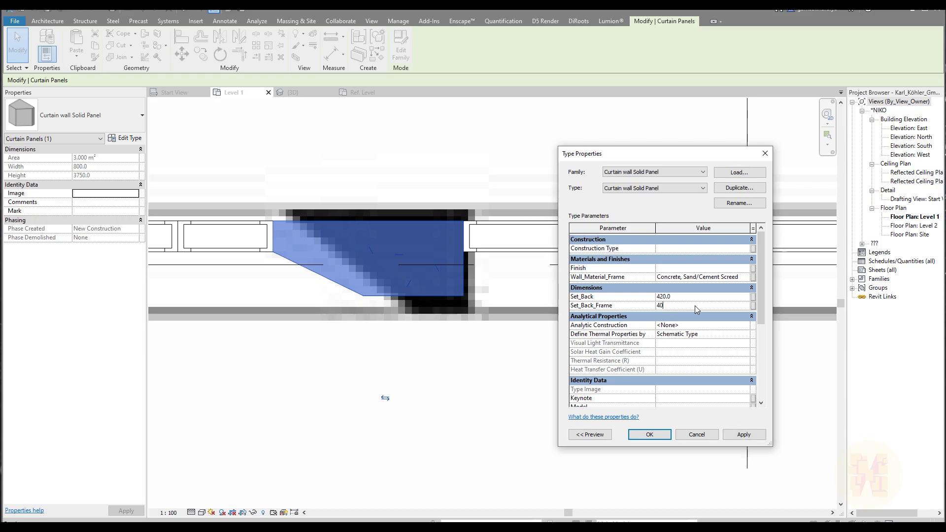
{"action": "type", "text": "0"}
{"action": "left_click", "coordinate": [742, 435]}
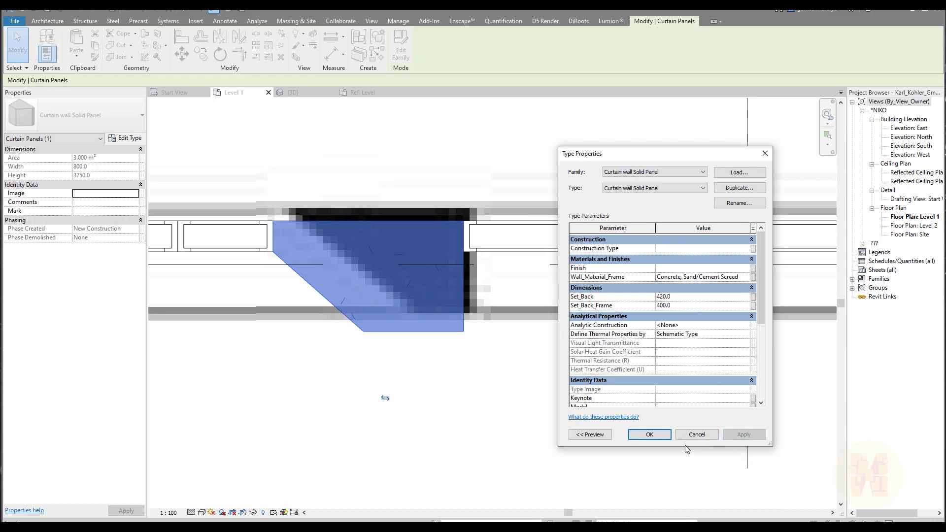
{"action": "left_click", "coordinate": [649, 435]}
{"action": "middle_click_drag", "start_coordinate": [492, 365], "coordinate": [523, 388]}
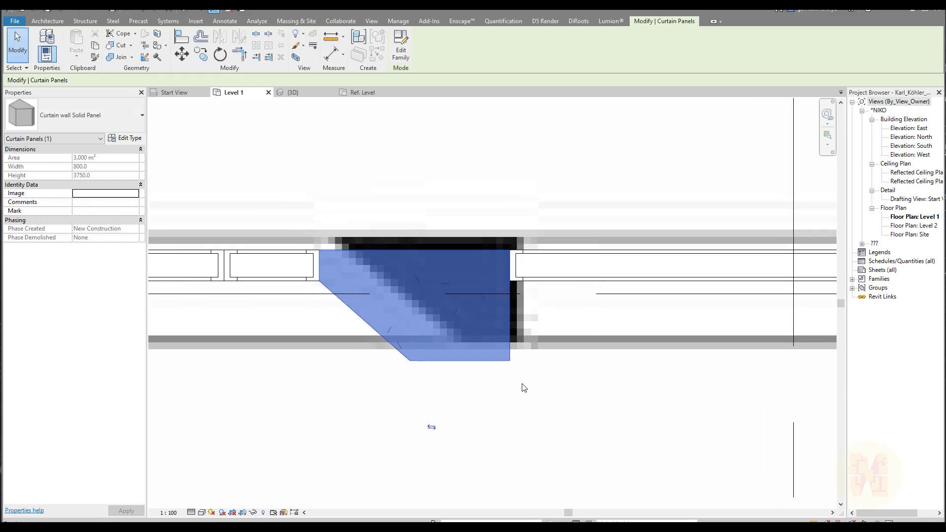
- Measure the length of the pier's flat outer face as drawn on the underlay image
{"action": "left_click", "coordinate": [421, 128]}
{"action": "left_click", "coordinate": [330, 42]}
{"action": "middle_click_drag", "start_coordinate": [663, 341], "coordinate": [614, 330]}
{"action": "left_click", "coordinate": [463, 328]}
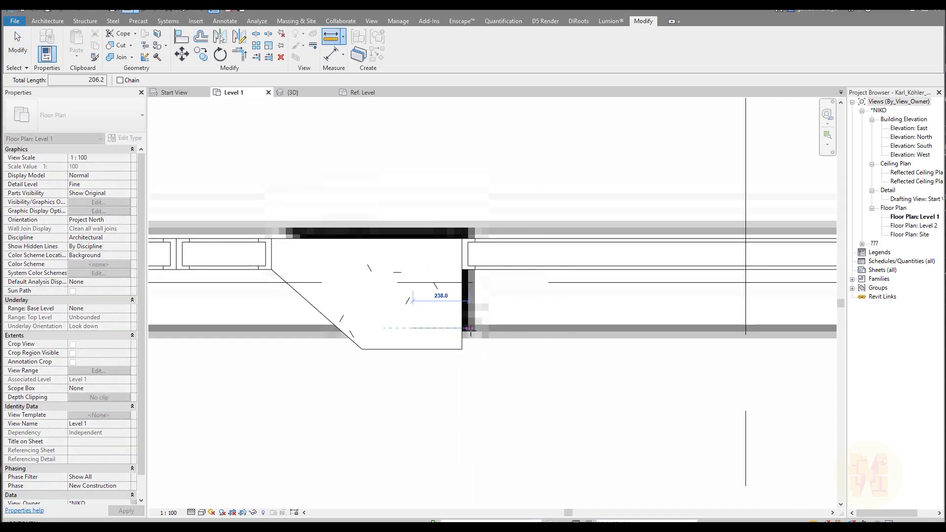
{"action": "key", "text": "Escape"}
{"action": "key", "text": "Escape"}
- Set the Curtain wall Solid Panel type's Set_Back to 250
{"action": "left_click", "coordinate": [401, 347]}
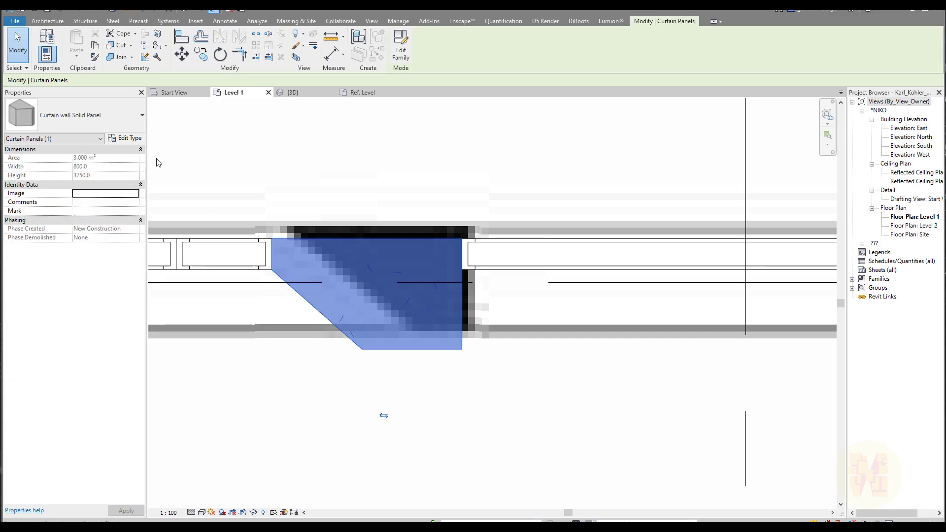
{"action": "left_click", "coordinate": [129, 139]}
{"action": "left_click", "coordinate": [689, 298]}
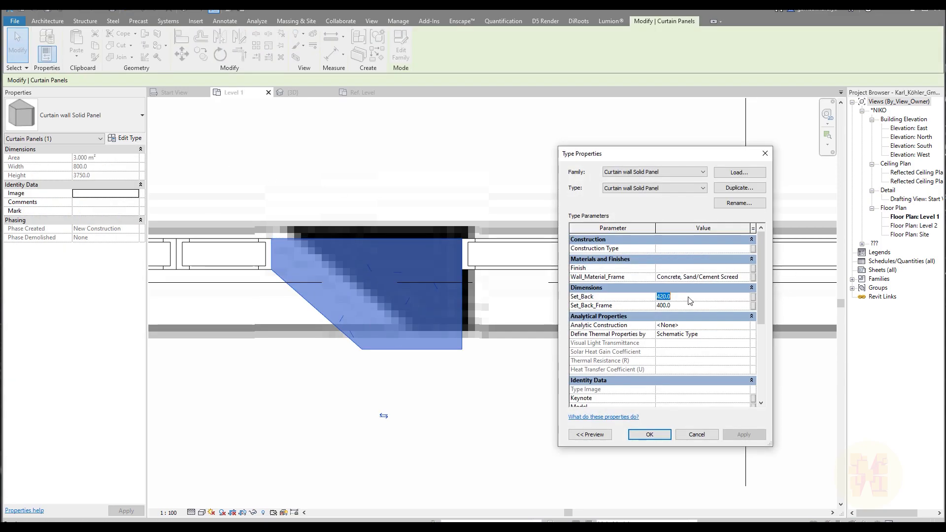
{"action": "left_click", "coordinate": [649, 434]}
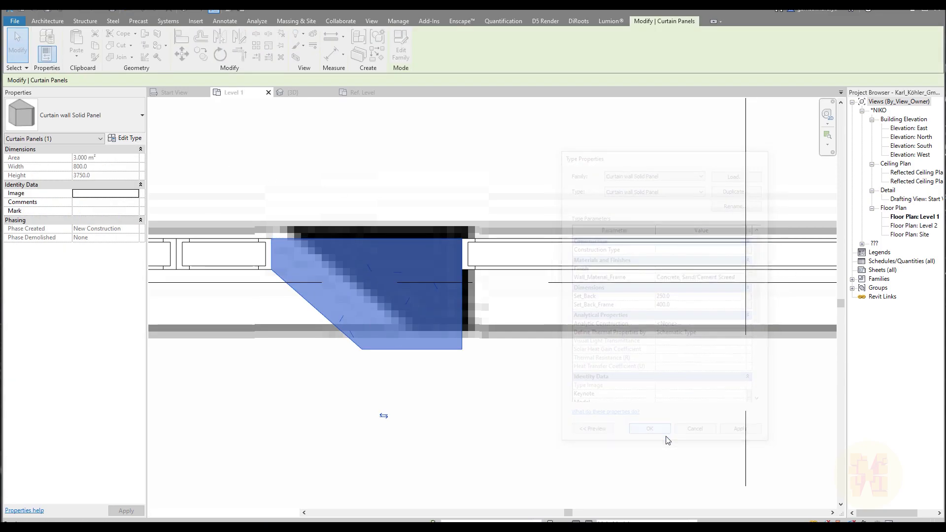
{"action": "left_click", "coordinate": [503, 423]}
- Flip the 400 mm end solid panel so its straight side meets the concrete wall and its slant faces the window
{"action": "scroll", "coordinate": [511, 348], "scroll_direction": "down", "scroll_amount": 4}
{"action": "middle_click_drag", "start_coordinate": [595, 429], "coordinate": [418, 391]}
{"action": "middle_click_drag", "start_coordinate": [599, 409], "coordinate": [278, 392]}
{"action": "middle_click_drag", "start_coordinate": [568, 386], "coordinate": [374, 386]}
{"action": "scroll", "coordinate": [503, 275], "scroll_direction": "up", "scroll_amount": 1}
{"action": "scroll", "coordinate": [503, 275], "scroll_direction": "up", "scroll_amount": 2}
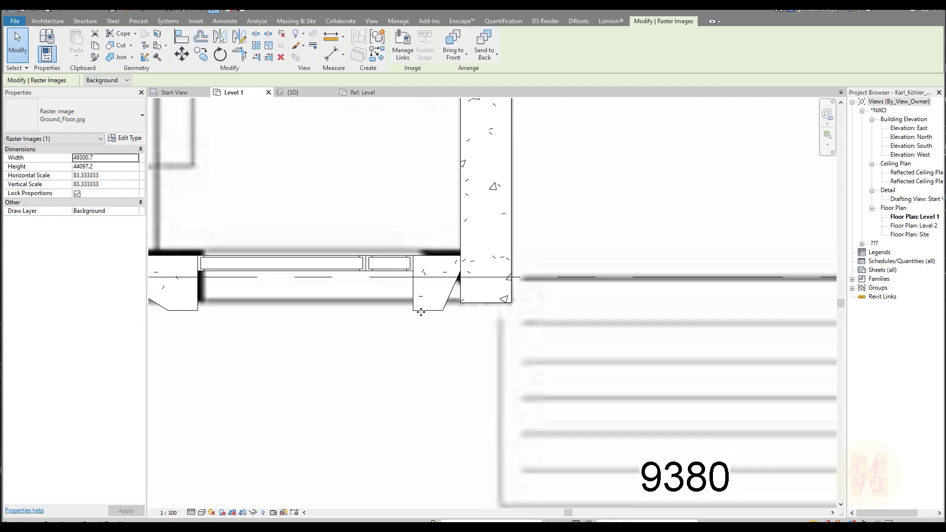
{"action": "left_click", "coordinate": [425, 310]}
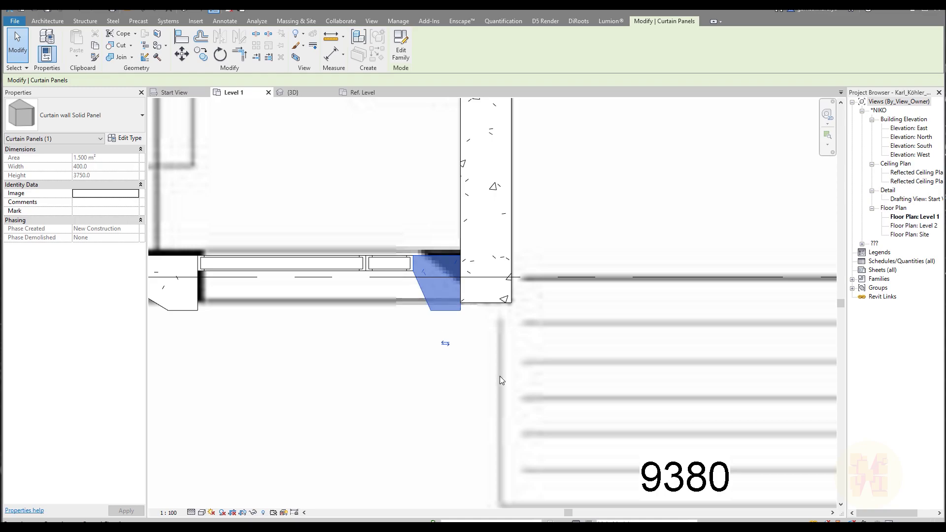
{"action": "left_click", "coordinate": [466, 388]}
- Try to move the curtain wall so the end pier's outer corner meets the concrete wall's outer corner
{"action": "middle_click_drag", "start_coordinate": [365, 331], "coordinate": [475, 338]}
{"action": "middle_click_drag", "start_coordinate": [626, 289], "coordinate": [553, 300]}
{"action": "scroll", "coordinate": [553, 300], "scroll_direction": "up", "scroll_amount": 4}
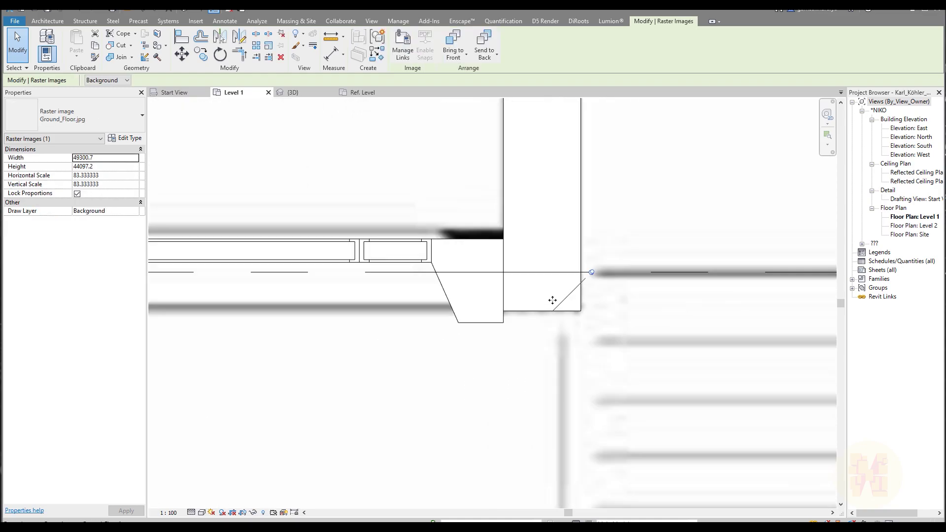
{"action": "left_click", "coordinate": [456, 328]}
{"action": "left_click", "coordinate": [182, 53]}
{"action": "left_click", "coordinate": [487, 328]}
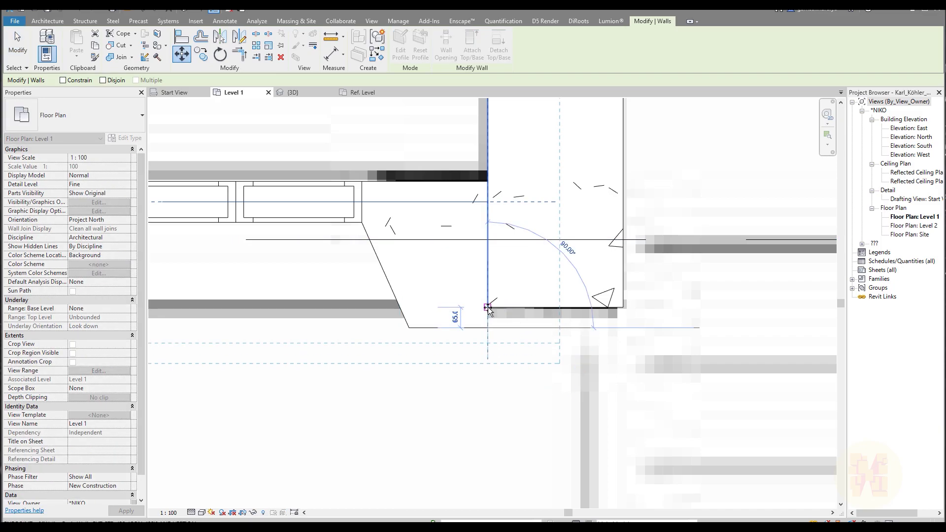
{"action": "left_click", "coordinate": [492, 324]}
{"action": "left_click", "coordinate": [516, 338]}
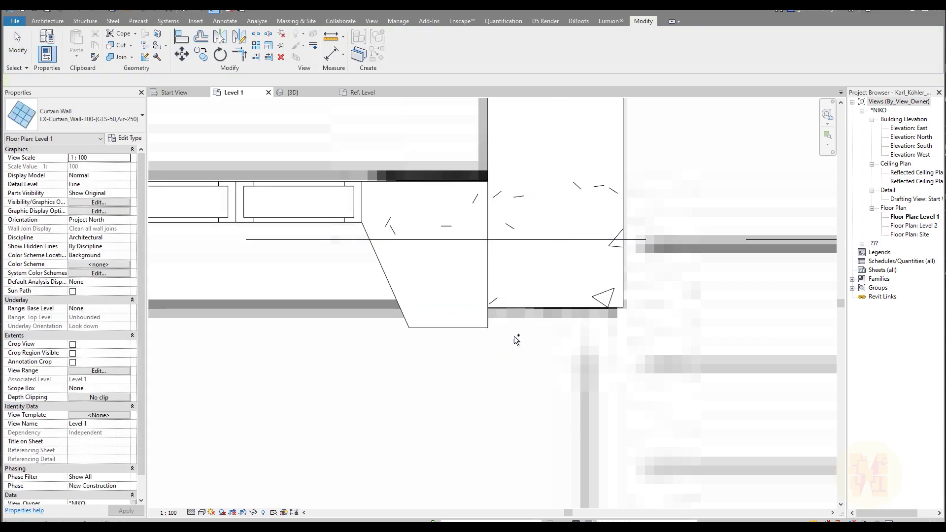
{"action": "left_click", "coordinate": [430, 318]}
{"action": "left_click", "coordinate": [411, 329]}
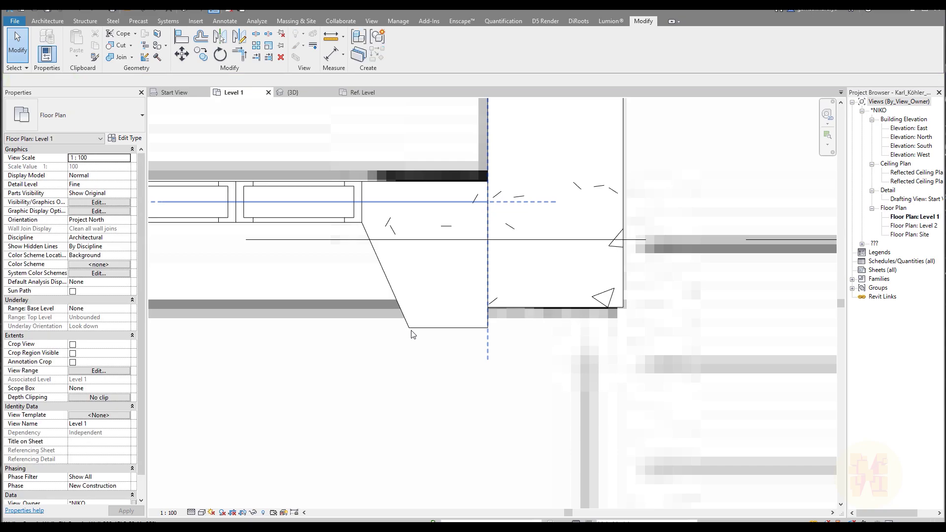
- Move the curtain wall from the end pier's outer corner to the concrete wall's corner so the outer faces are flush
{"action": "left_click", "coordinate": [181, 53]}
{"action": "key", "text": "m"}
{"action": "key", "text": "v"}
{"action": "left_click", "coordinate": [488, 328]}
{"action": "left_click", "coordinate": [488, 307]}
{"action": "scroll", "coordinate": [489, 338], "scroll_direction": "down", "scroll_amount": 5}
{"action": "middle_click_drag", "start_coordinate": [370, 384], "coordinate": [525, 378]}
{"action": "middle_click_drag", "start_coordinate": [270, 368], "coordinate": [750, 346]}
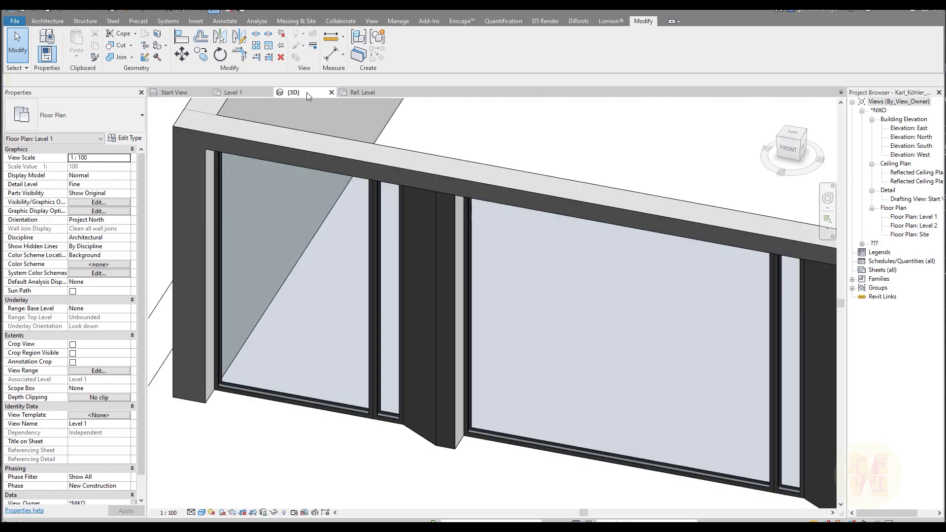
- Inspect the front curtain wall and its slanted piers in the 3D view from several angles
{"action": "left_click", "coordinate": [306, 93]}
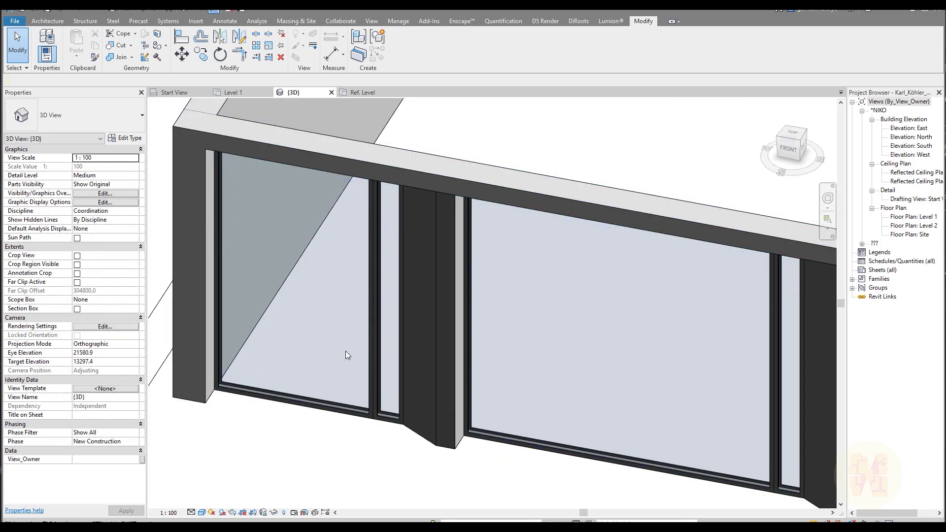
{"action": "scroll", "coordinate": [350, 354], "scroll_direction": "down", "scroll_amount": 5}
{"action": "middle_click_drag", "start_coordinate": [559, 441], "coordinate": [508, 374], "text": "shift"}
{"action": "scroll", "coordinate": [398, 277], "scroll_direction": "up", "scroll_amount": 4}
{"action": "mouse_move", "coordinate": [529, 409]}
{"action": "middle_mouse_down", "text": "shift"}
{"action": "mouse_move", "coordinate": [648, 388]}
{"action": "mouse_move", "coordinate": [728, 389]}
{"action": "mouse_move", "coordinate": [524, 394]}
{"action": "middle_mouse_up", "text": "shift"}
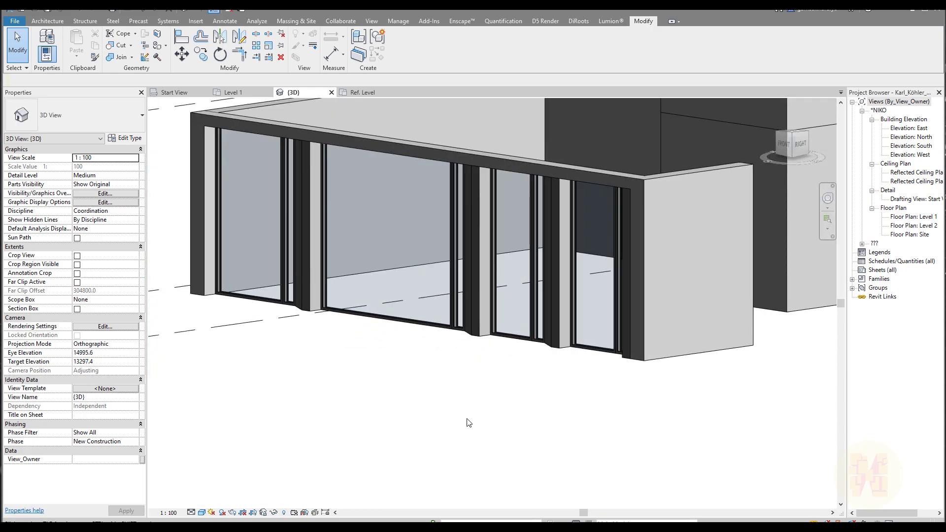
{"action": "scroll", "coordinate": [408, 352], "scroll_direction": "down", "scroll_amount": 3}
{"action": "middle_click_drag", "start_coordinate": [409, 359], "coordinate": [541, 426], "text": "shift"}
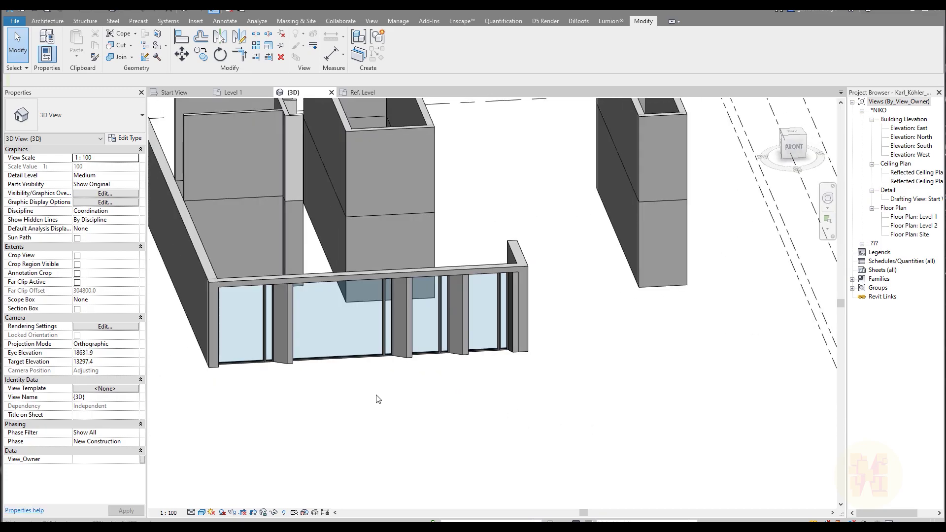
- Examine the window bays, piers and entrance on the building's reference photo in the Start View
{"action": "left_click", "coordinate": [173, 92]}
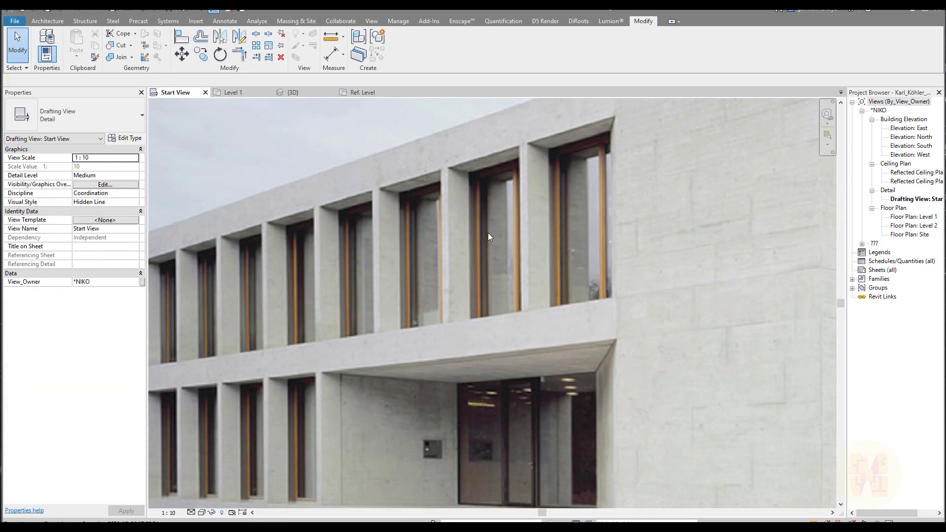
{"action": "scroll", "coordinate": [285, 357], "scroll_direction": "down", "scroll_amount": 2}
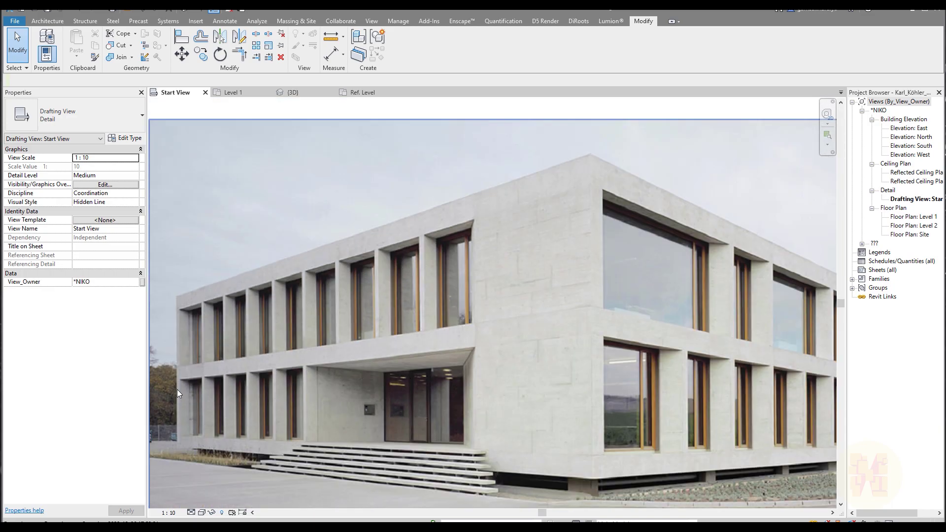
{"action": "middle_click_drag", "start_coordinate": [713, 449], "coordinate": [459, 369]}
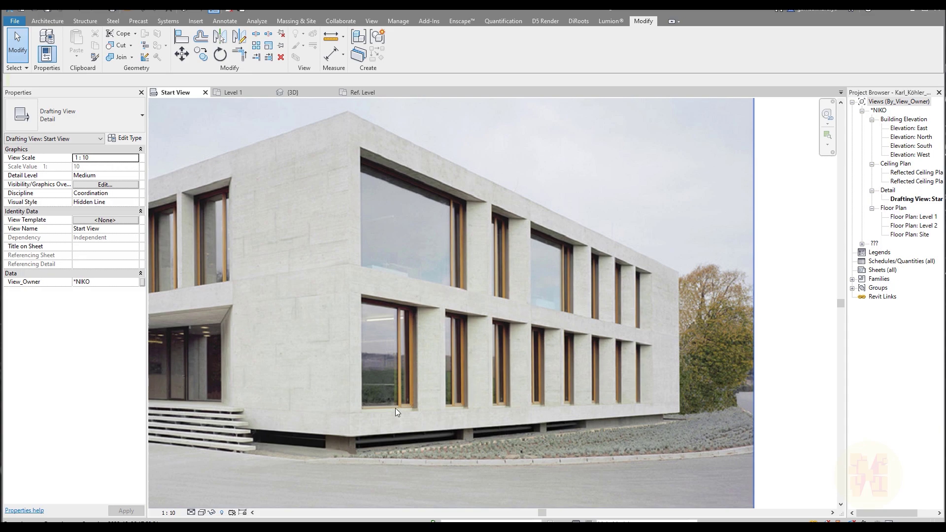
{"action": "middle_click_drag", "start_coordinate": [353, 411], "coordinate": [486, 405]}
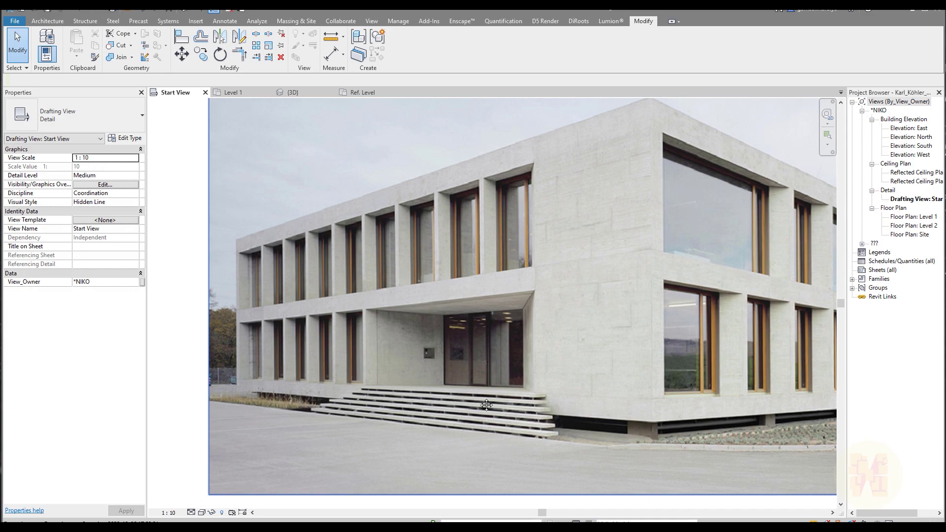